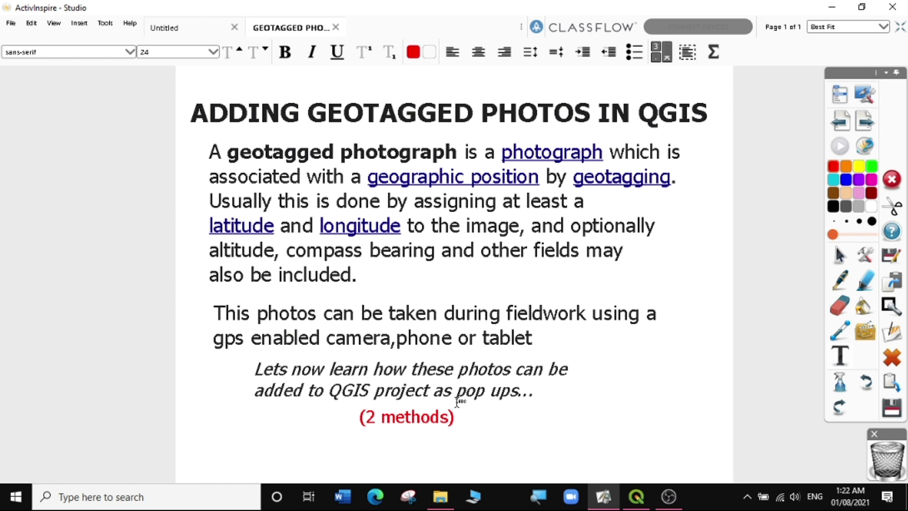
# Switch to QGIS with the "geotagged photo to points" project.
pyautogui.click(637, 496)
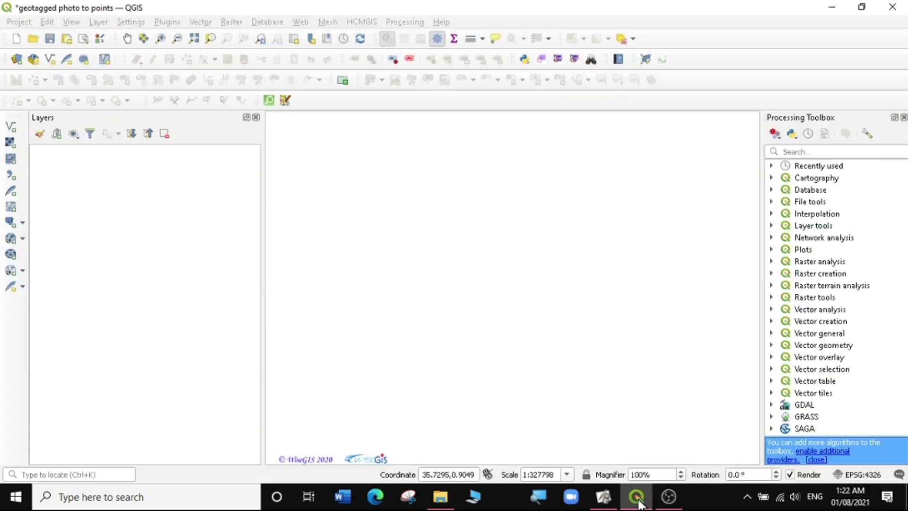
pyautogui.click(19, 22)
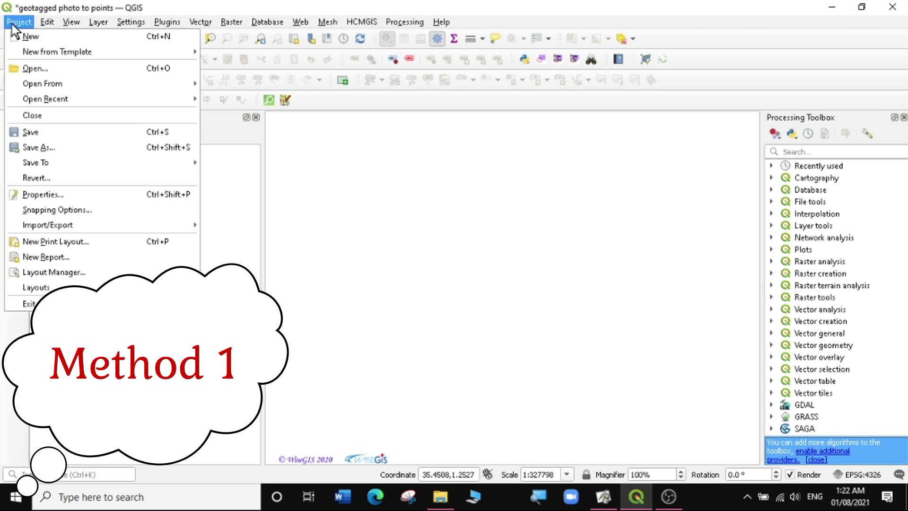
pyautogui.click(22, 23)
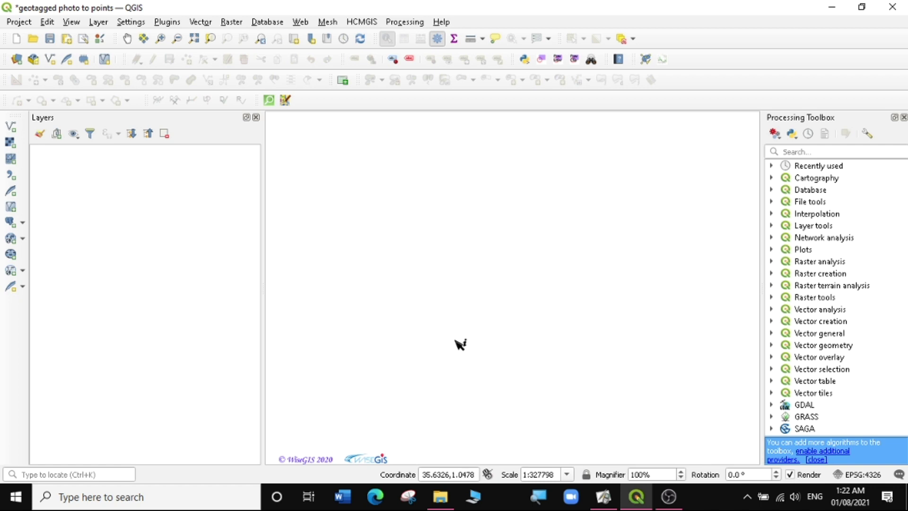
# Switch to File Explorer and open the Fieldwork Photos folder inside Desktop > GIS > data.
pyautogui.click(475, 497)
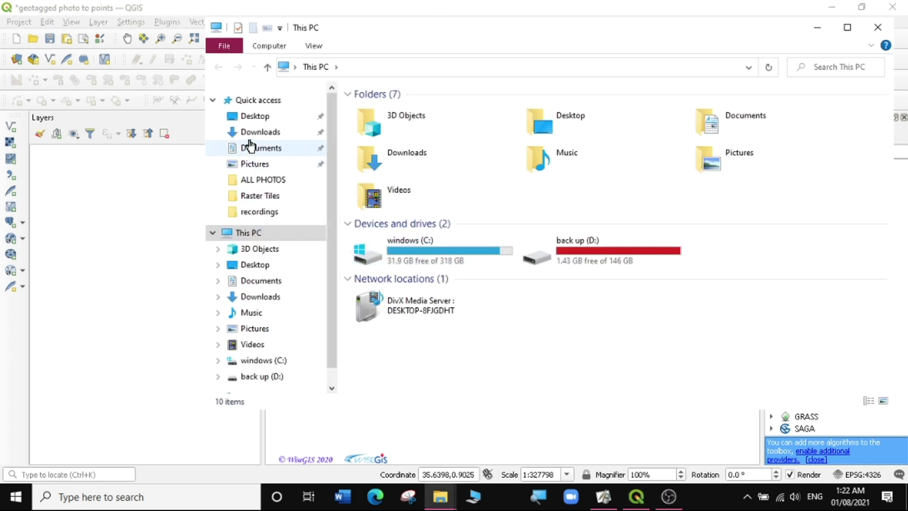
pyautogui.click(253, 117)
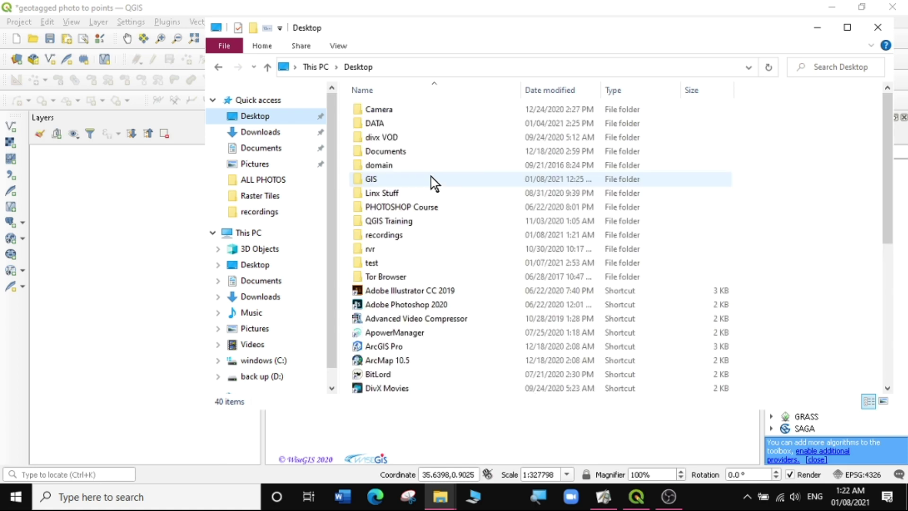
pyautogui.doubleClick(381, 179)
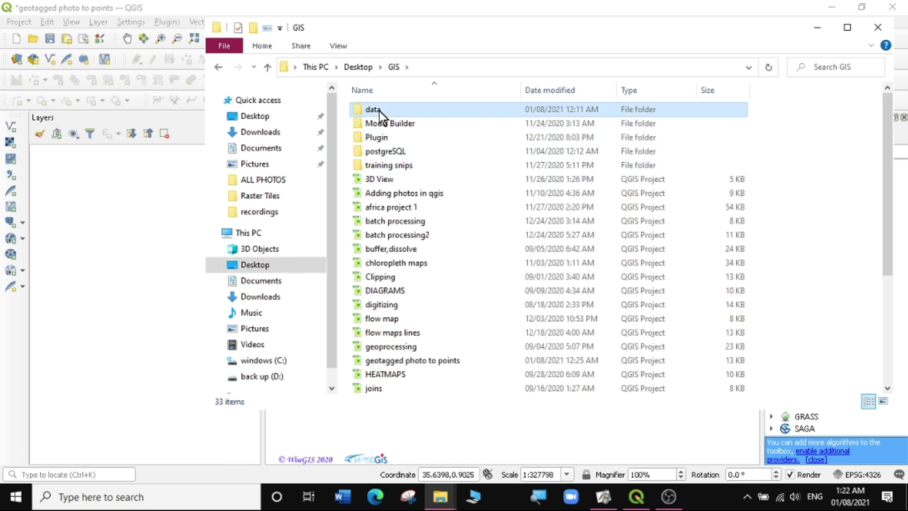
pyautogui.doubleClick(376, 110)
pyautogui.click(848, 27)
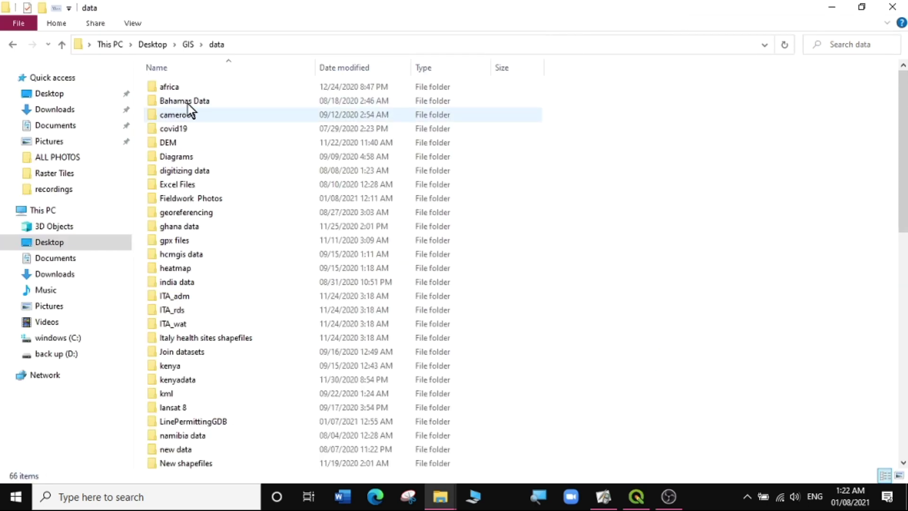
pyautogui.click(185, 171)
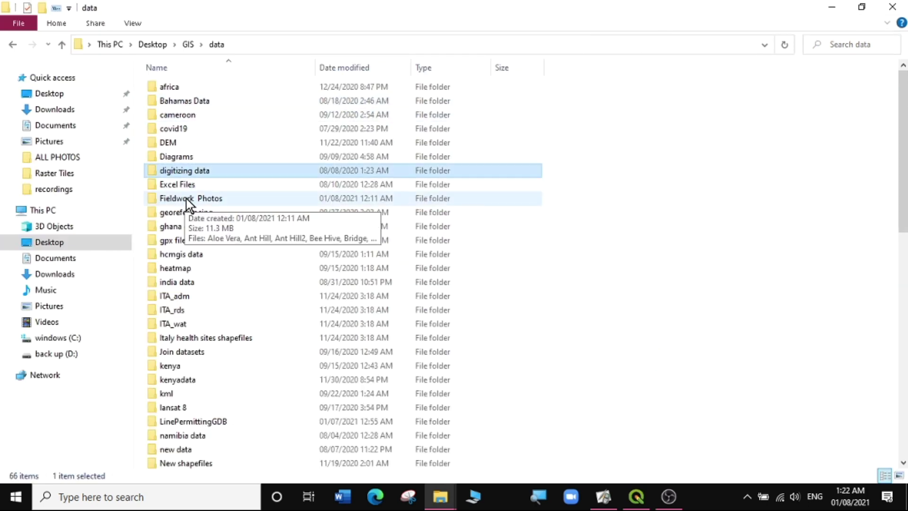
pyautogui.doubleClick(186, 197)
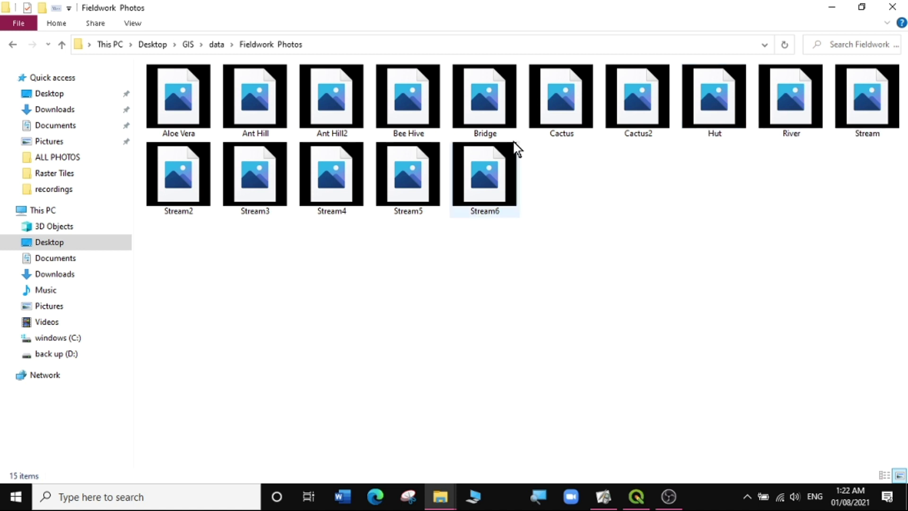
# Examine the GPS latitude, longitude and altitude in the Ant Hill photo's detailed properties, and close the photo folder.
pyautogui.moveTo(514, 145)
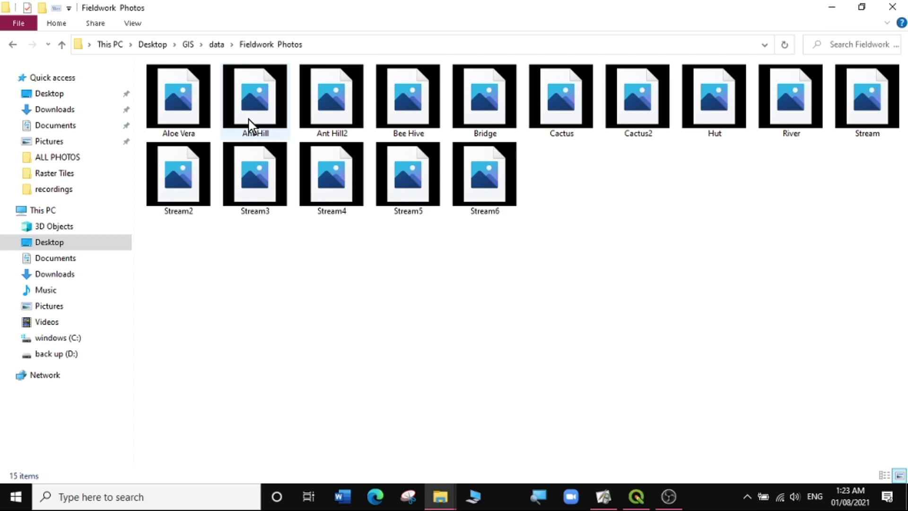
pyautogui.moveTo(249, 120)
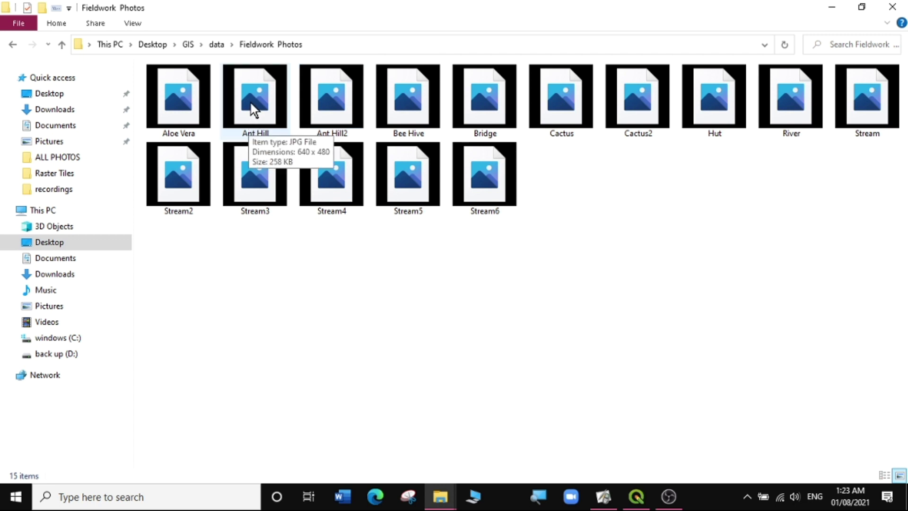
pyautogui.click(248, 101)
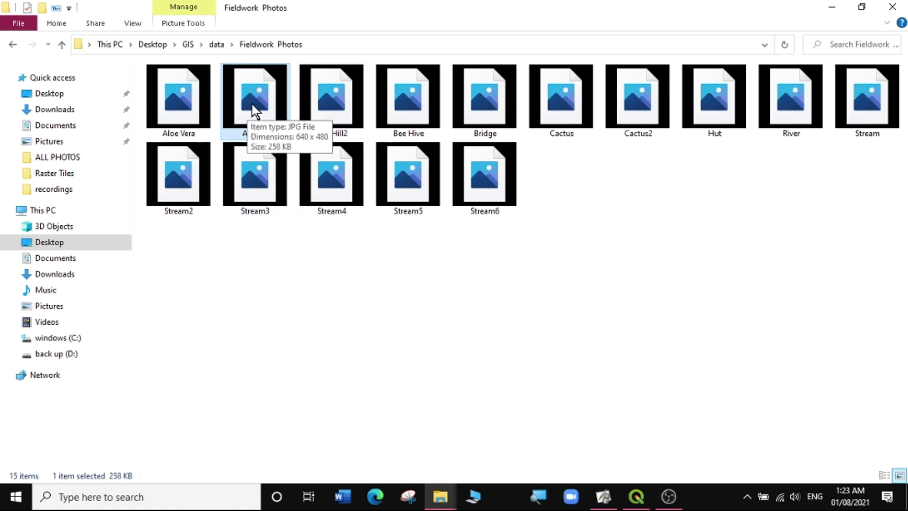
pyautogui.doubleClick(248, 90)
pyautogui.rightClick(250, 120)
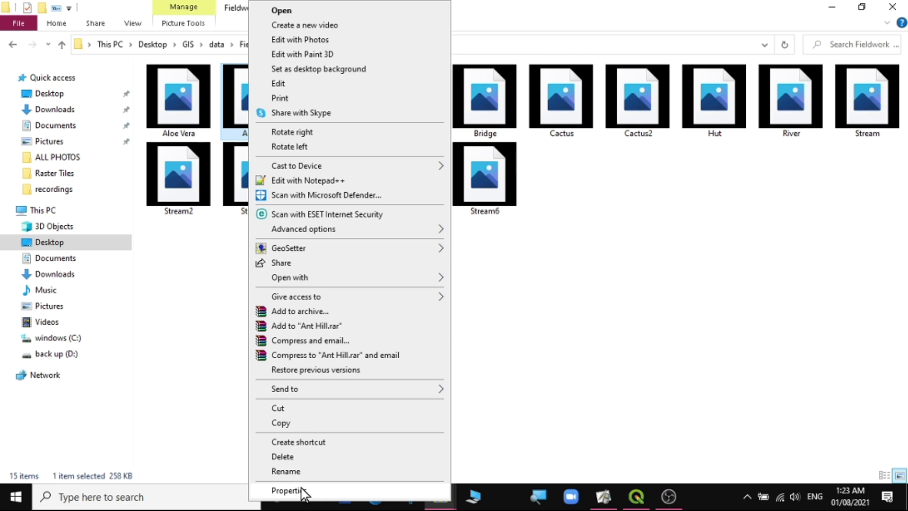
pyautogui.click(303, 490)
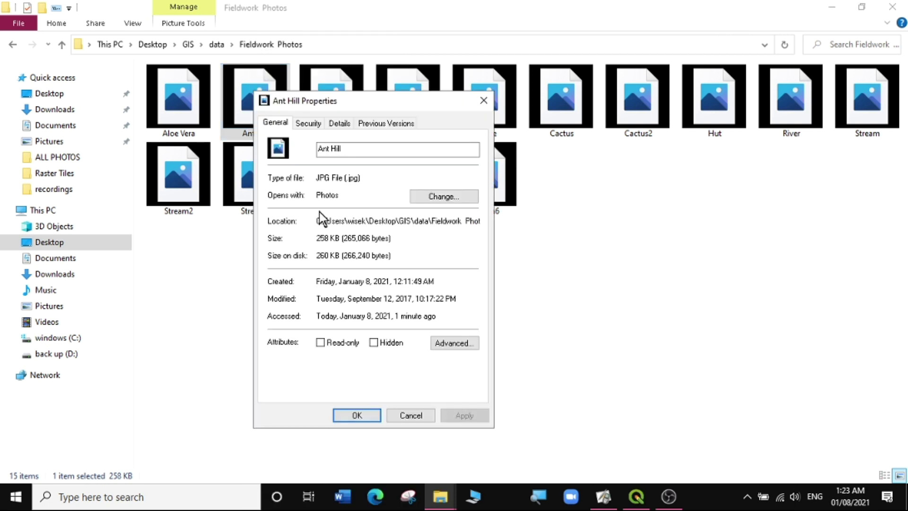
pyautogui.moveTo(305, 100); pyautogui.dragTo(311, 53)
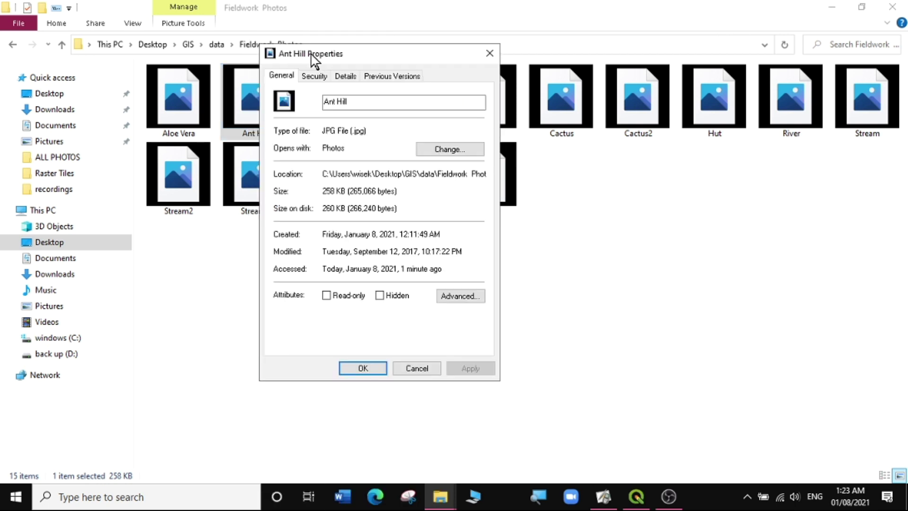
pyautogui.click(345, 75)
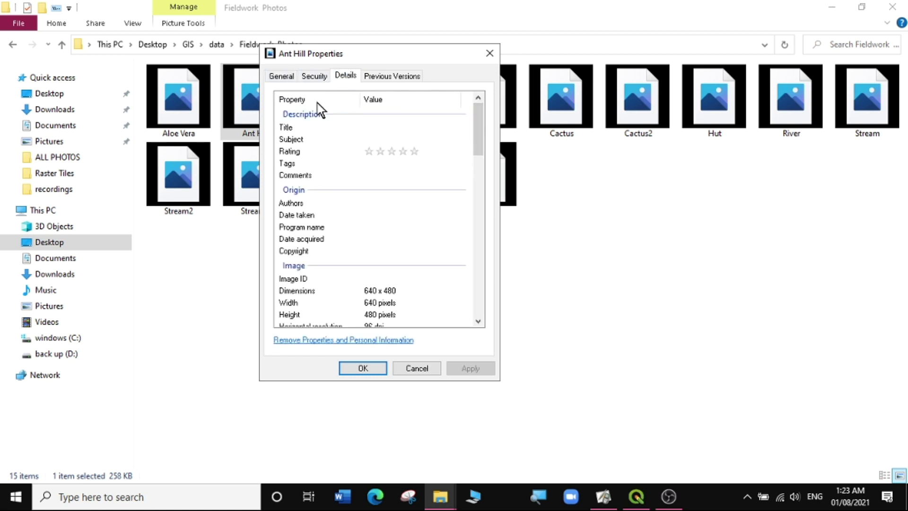
pyautogui.moveTo(479, 112); pyautogui.dragTo(490, 270)
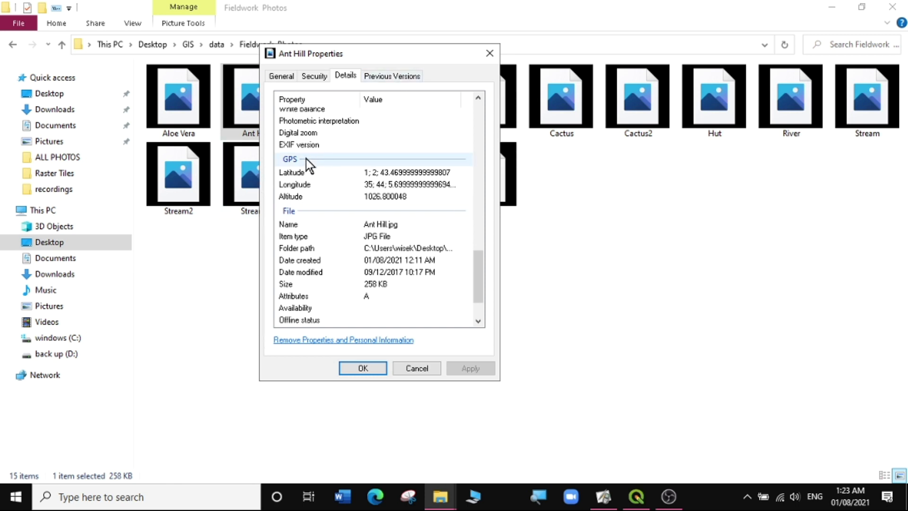
pyautogui.click(488, 54)
pyautogui.click(361, 253)
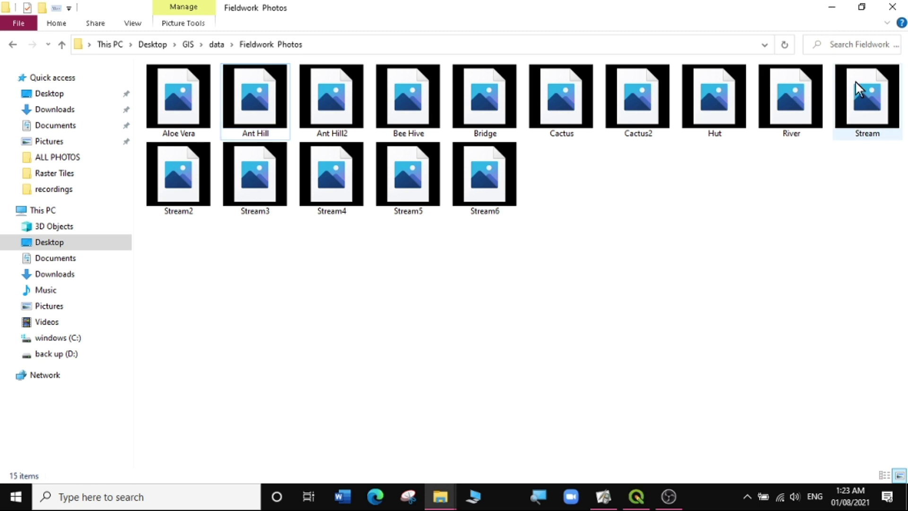
pyautogui.click(889, 8)
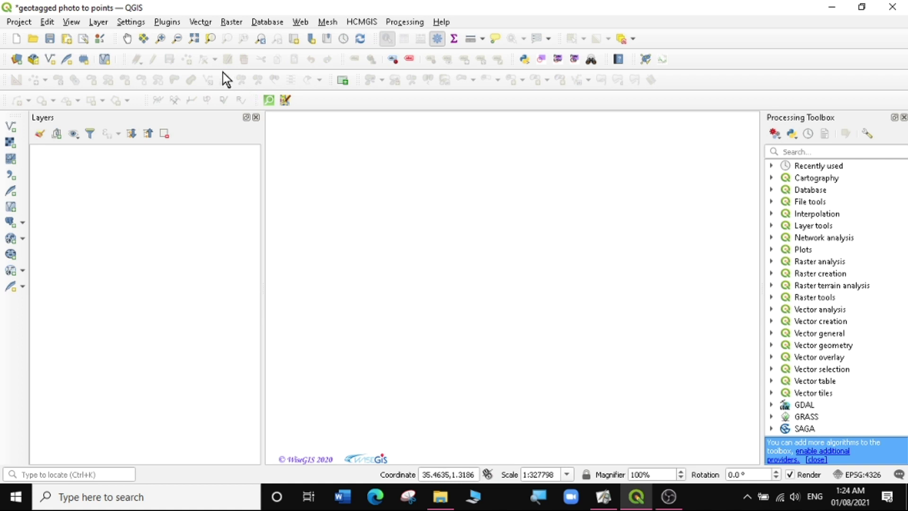
# Open the plugin manager and search all plugins for "importph".
pyautogui.click(160, 20)
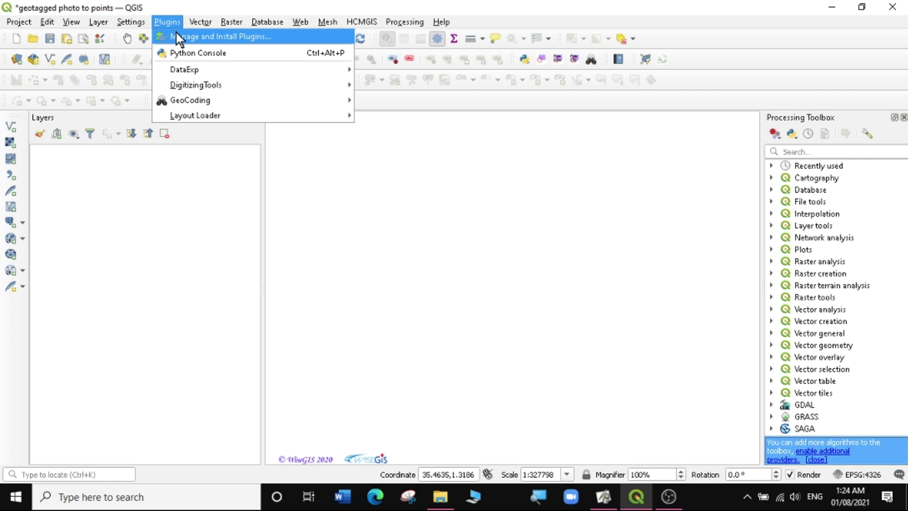
pyautogui.click(178, 34)
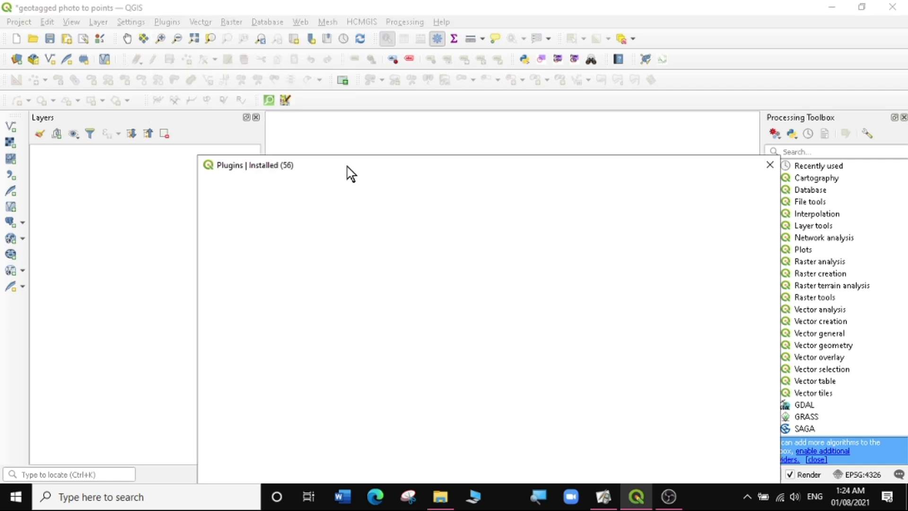
pyautogui.moveTo(371, 169); pyautogui.dragTo(360, 110)
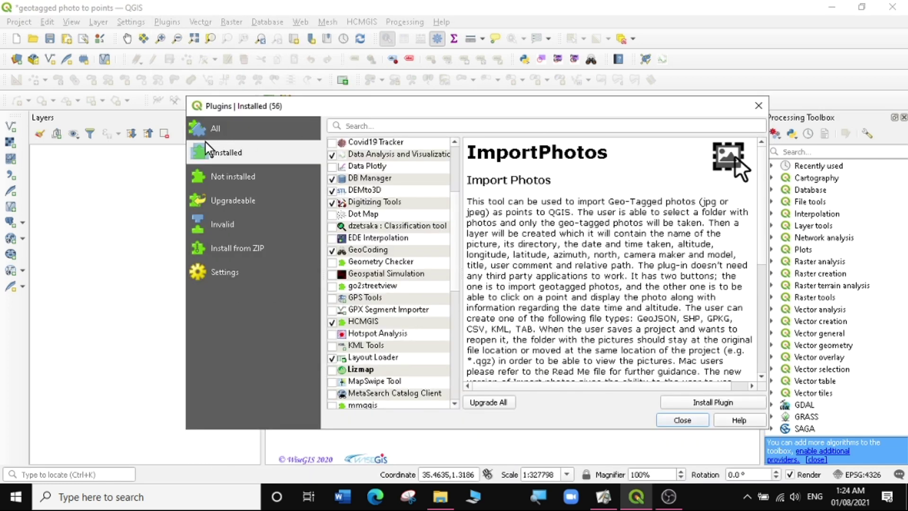
pyautogui.click(208, 126)
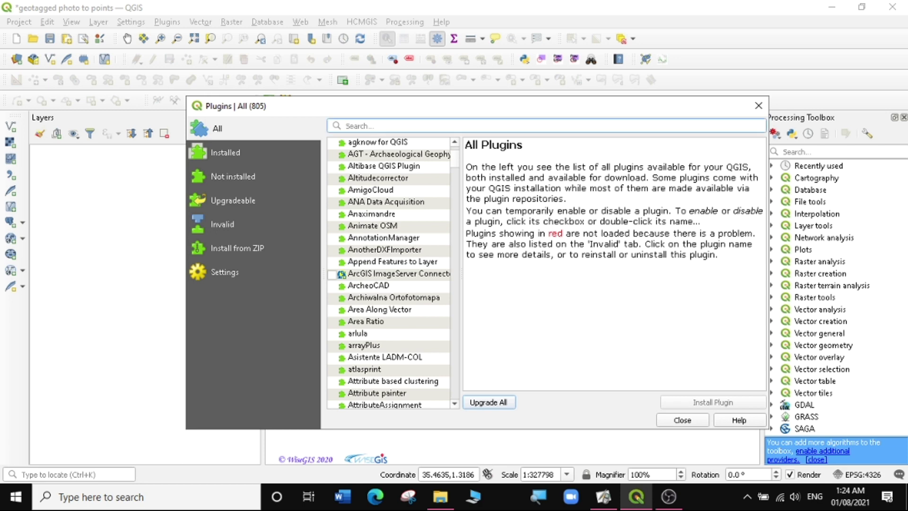
pyautogui.write('import')
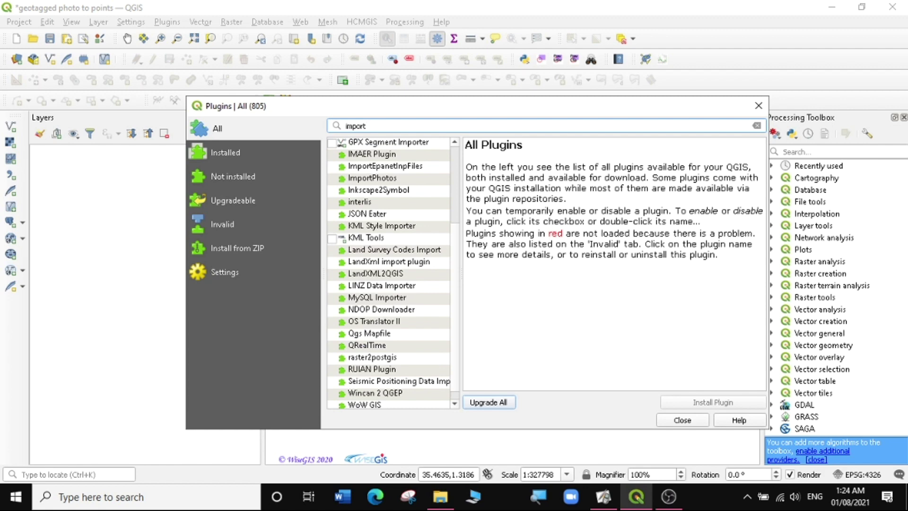
pyautogui.write('ph')
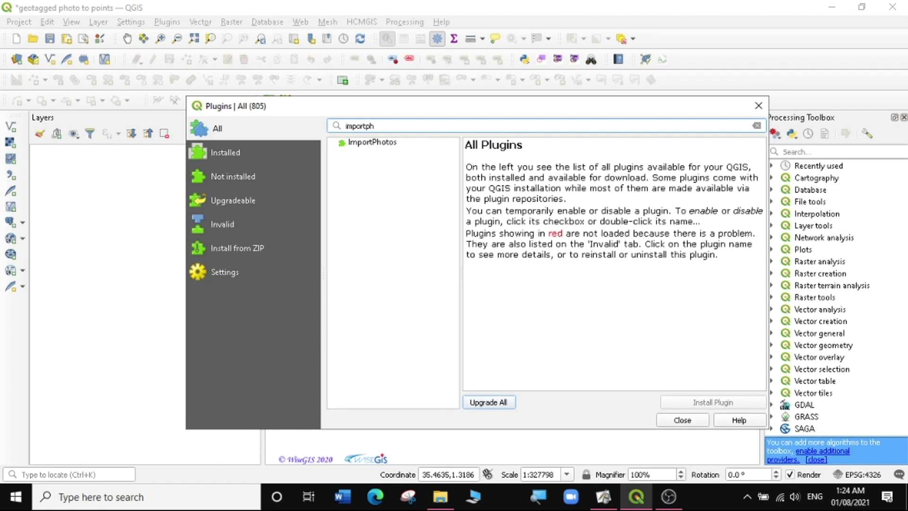
# Install the ImportPhotos plugin and close the plugin manager.
pyautogui.click(365, 142)
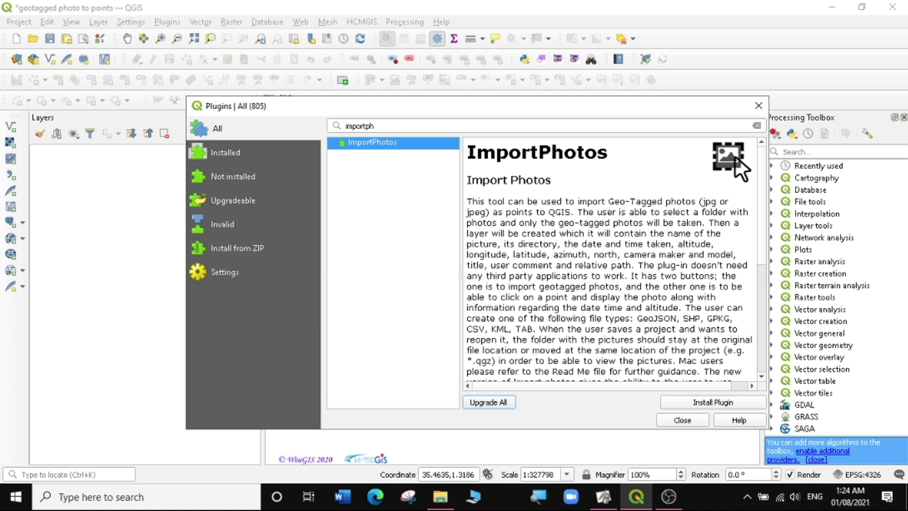
pyautogui.moveTo(699, 201); pyautogui.dragTo(468, 144)
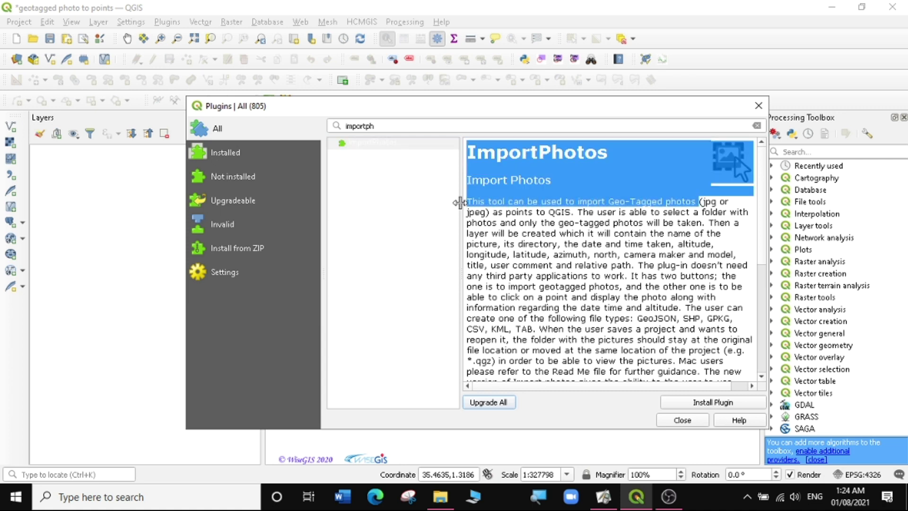
pyautogui.click(702, 403)
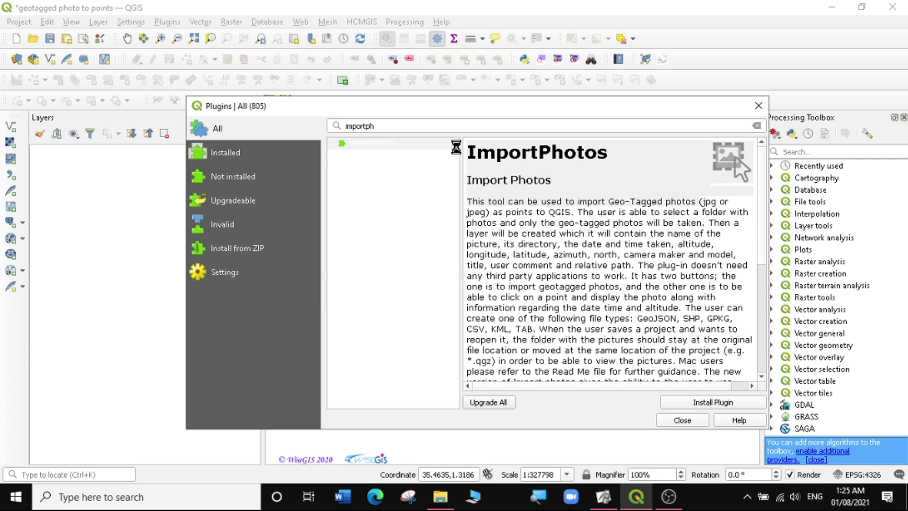
pyautogui.moveTo(456, 106); pyautogui.dragTo(438, 188)
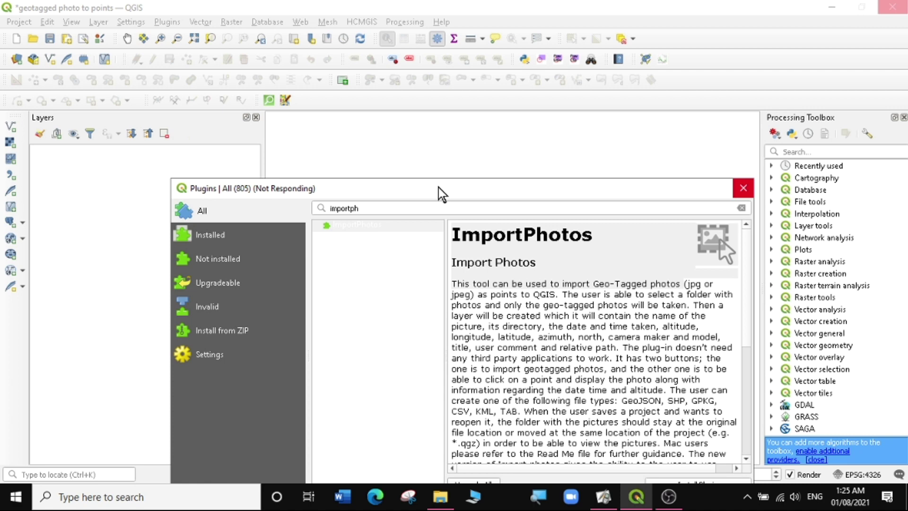
pyautogui.moveTo(438, 187); pyautogui.dragTo(424, 169)
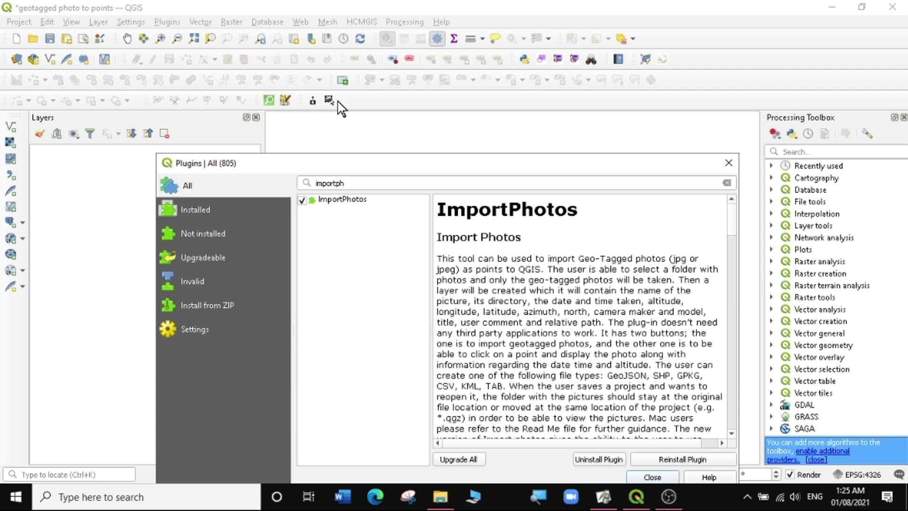
pyautogui.click(728, 163)
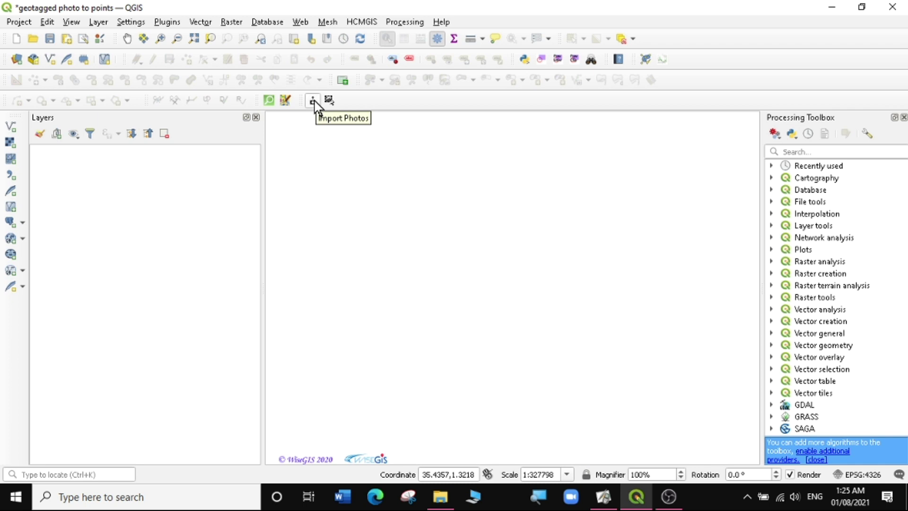
pyautogui.click(330, 100)
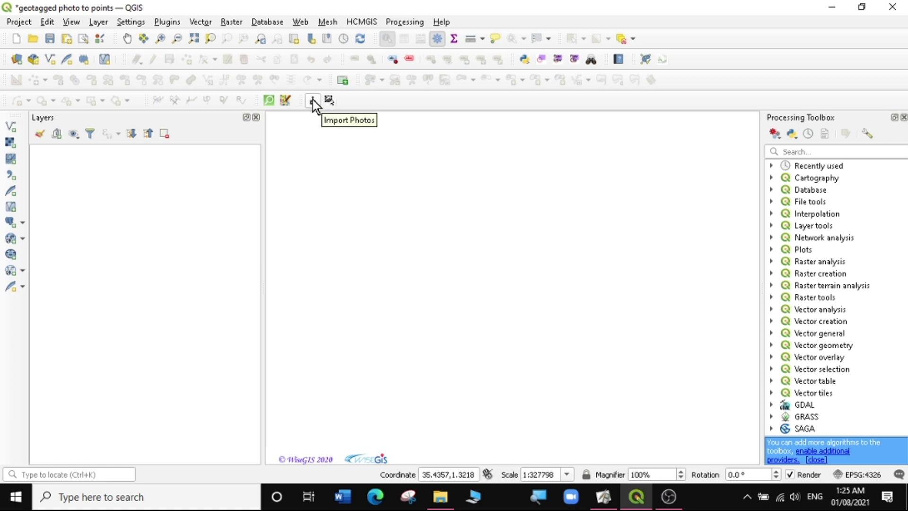
pyautogui.click(314, 101)
pyautogui.rightClick(711, 42)
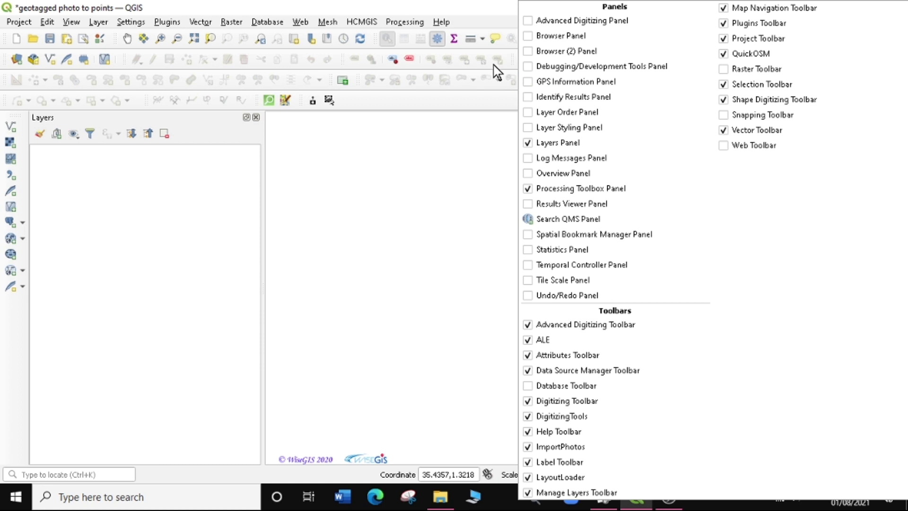
pyautogui.click(469, 19)
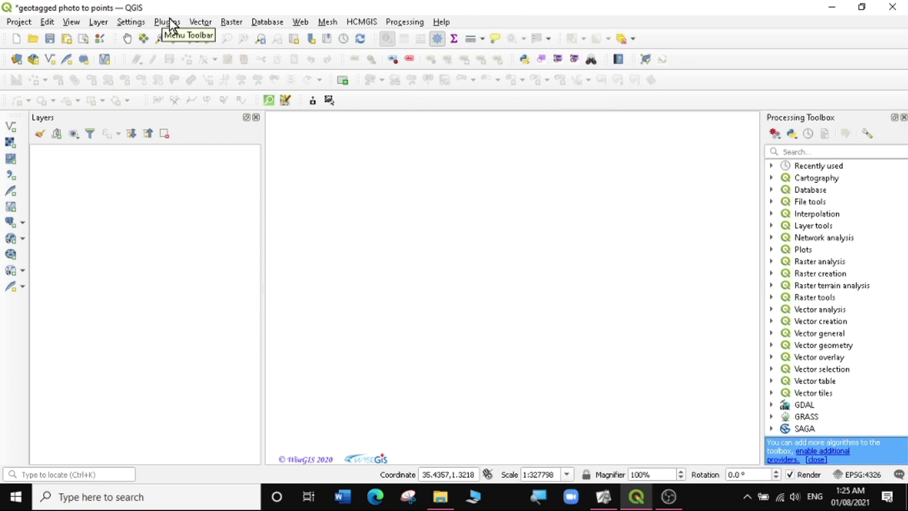
pyautogui.click(159, 20)
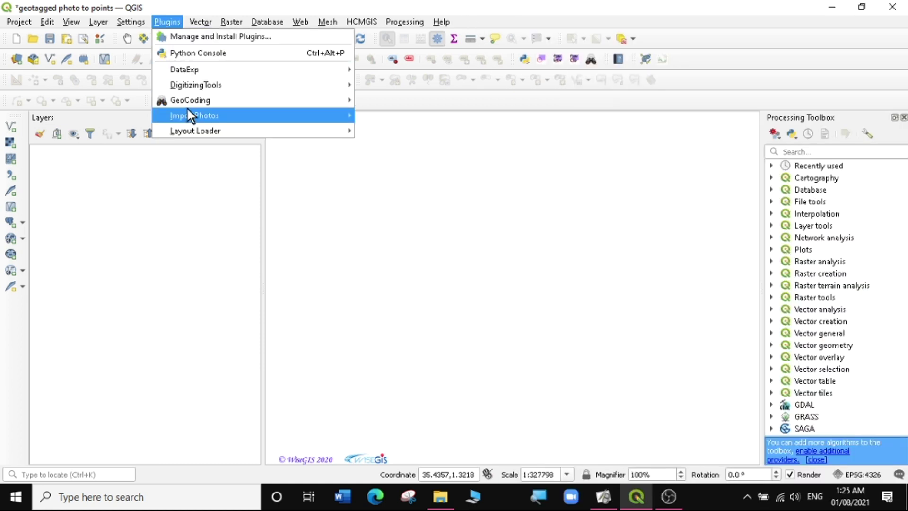
pyautogui.moveTo(188, 112)
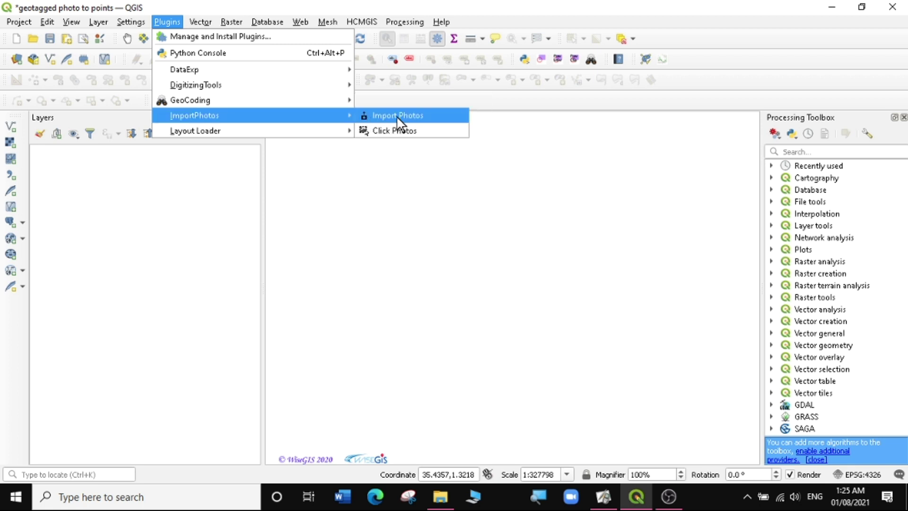
pyautogui.click(483, 7)
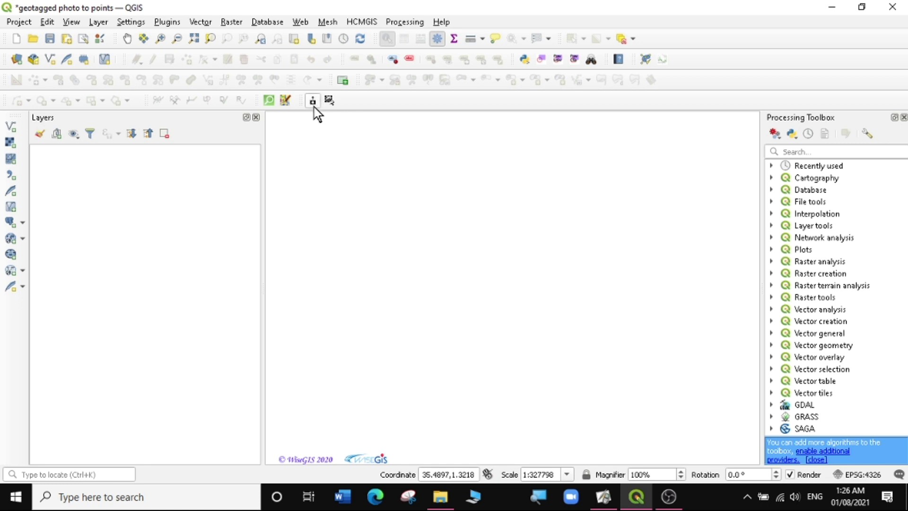
# Start Import Photos and set the input folder to Desktop > GIS > data > Fieldwork Photos.
pyautogui.click(312, 101)
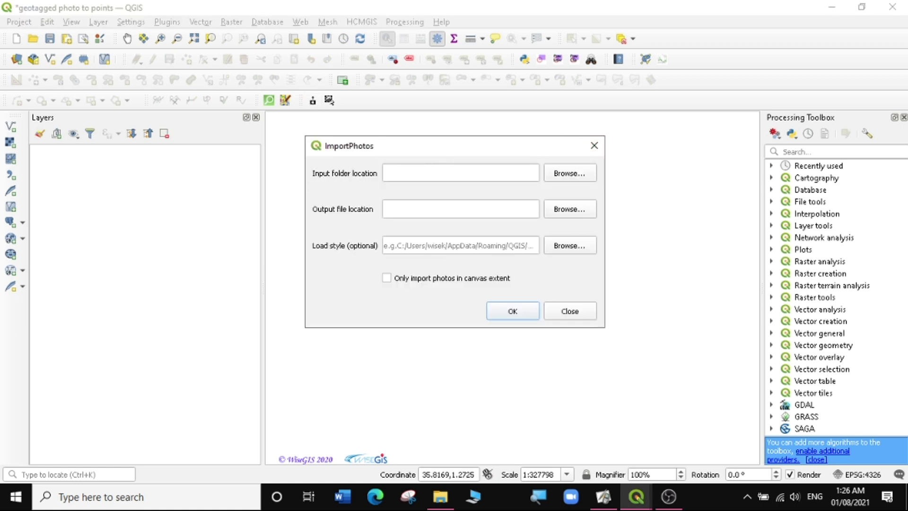
pyautogui.click(562, 174)
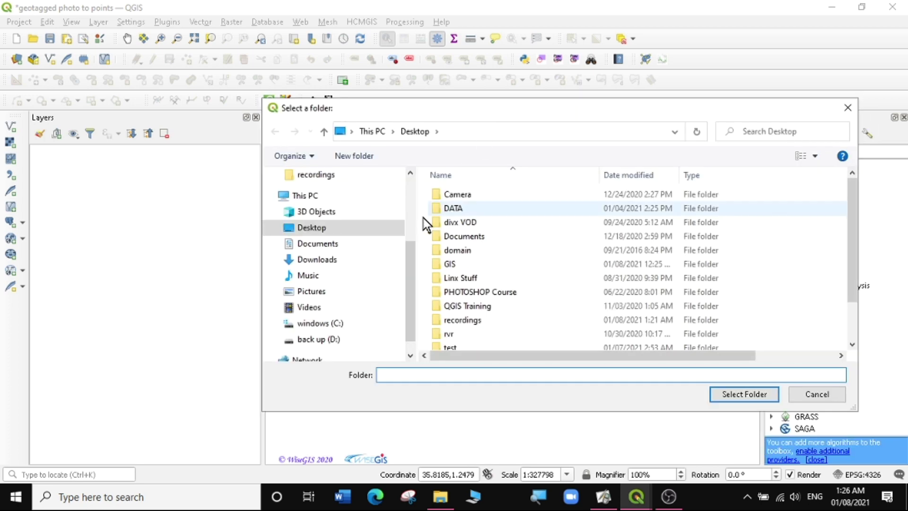
pyautogui.click(321, 228)
pyautogui.doubleClick(453, 263)
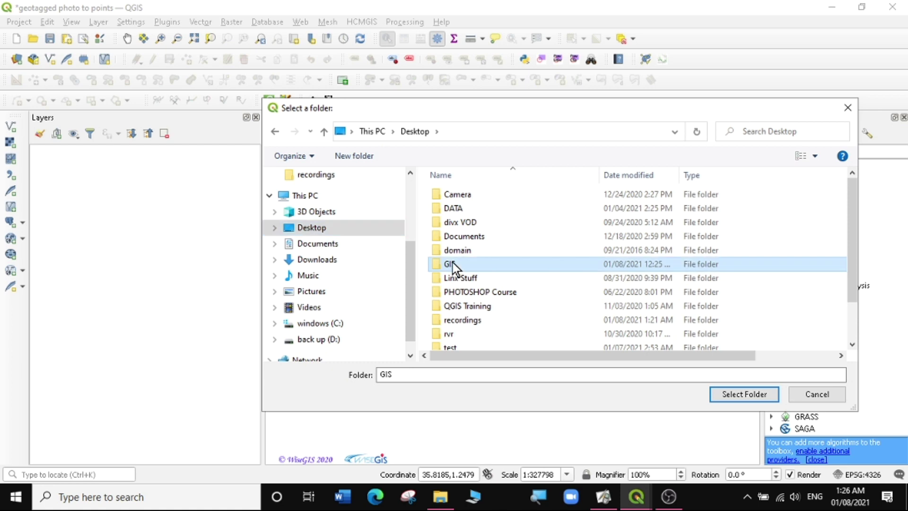
pyautogui.click(441, 195)
pyautogui.doubleClick(441, 196)
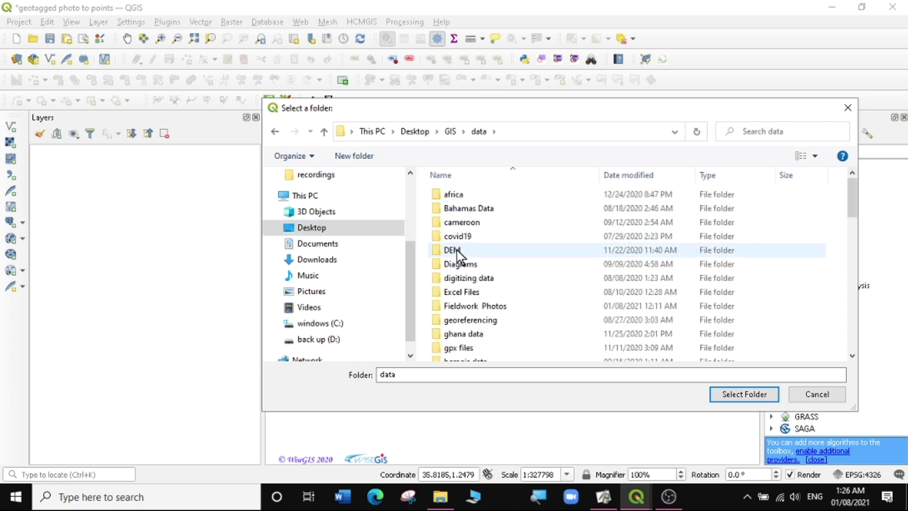
pyautogui.scroll(-3, 483, 265)
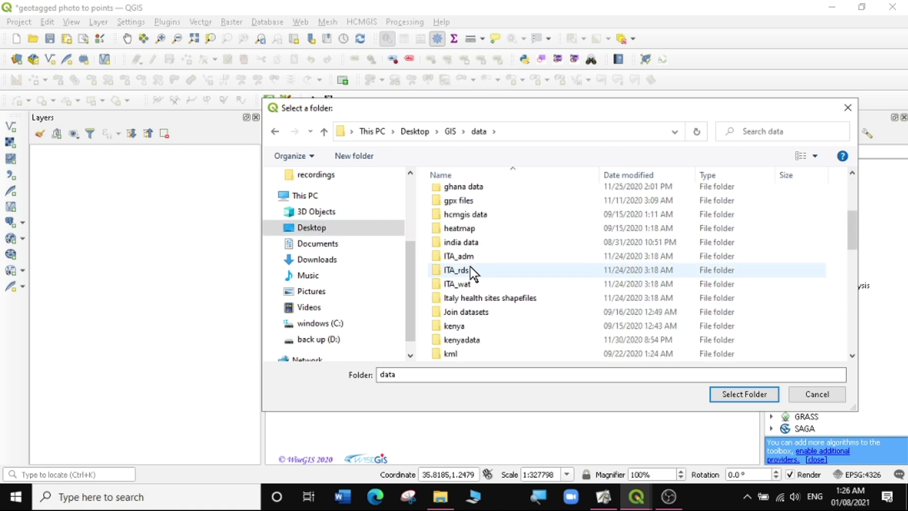
pyautogui.scroll(3, 462, 239)
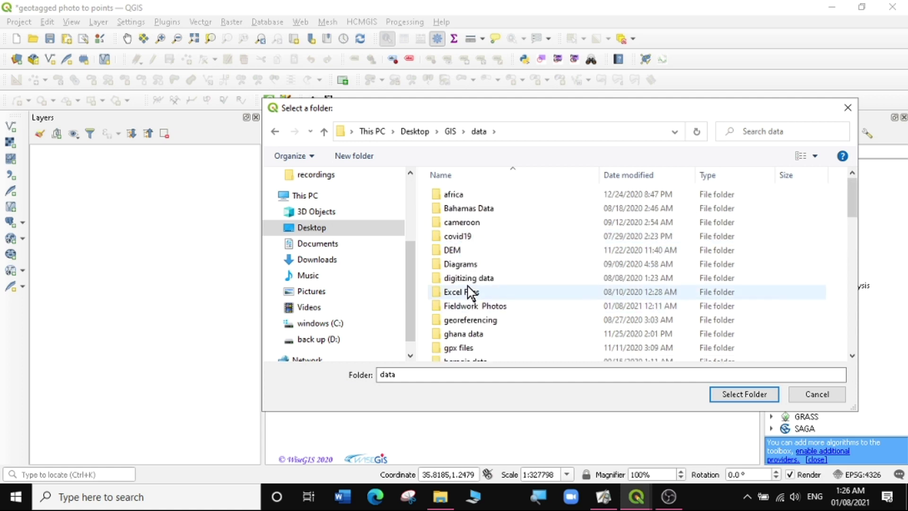
pyautogui.click(484, 307)
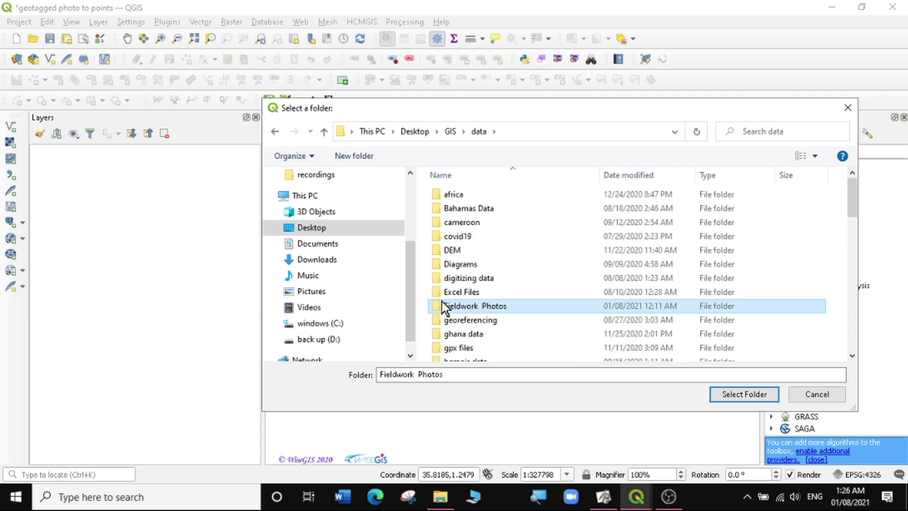
pyautogui.click(737, 394)
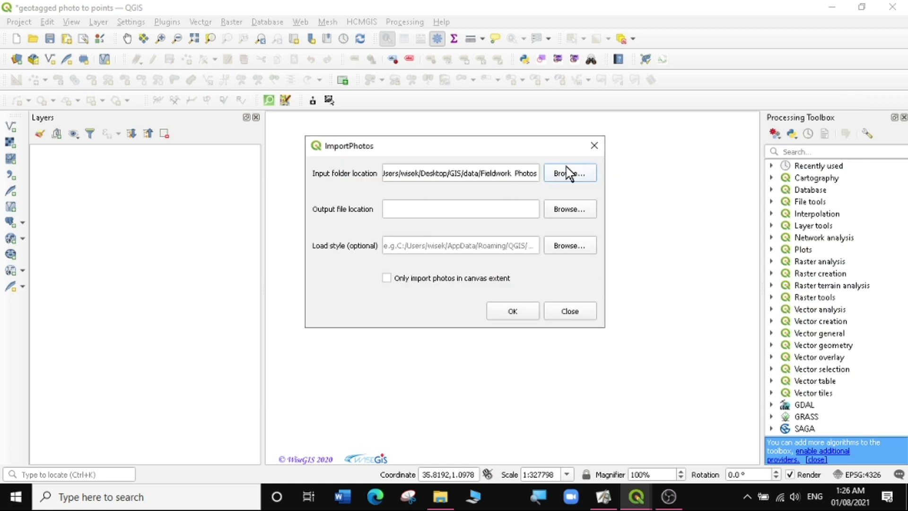
# Set the output file to a GeoPackage named demo inside Desktop > GIS > data > Fieldwork Photos.
pyautogui.click(561, 212)
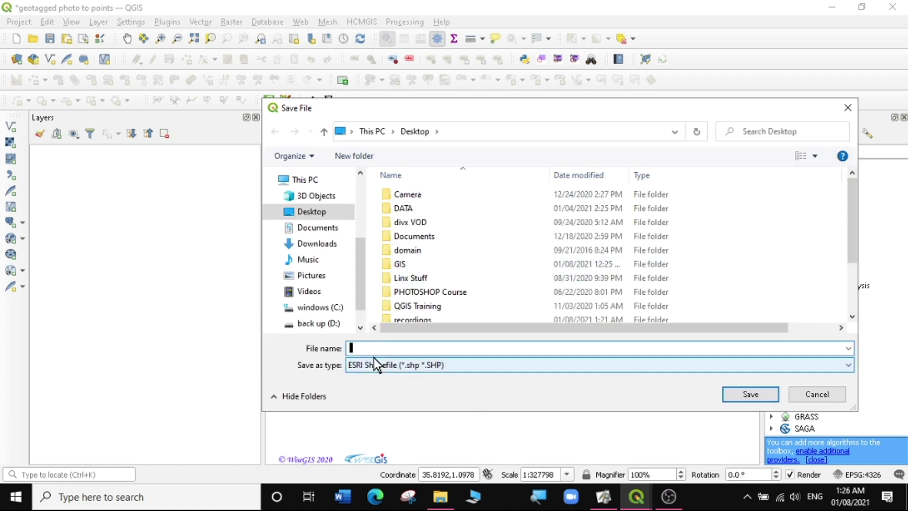
pyautogui.click(380, 363)
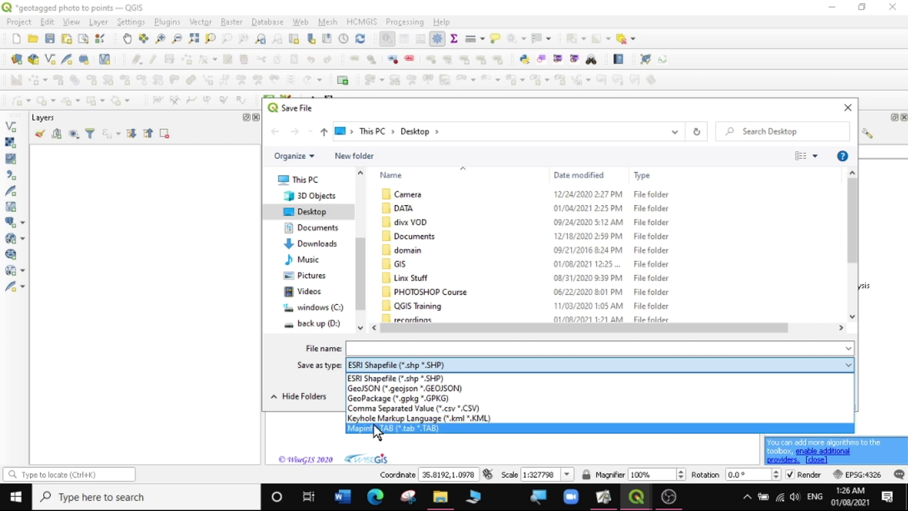
pyautogui.click(391, 397)
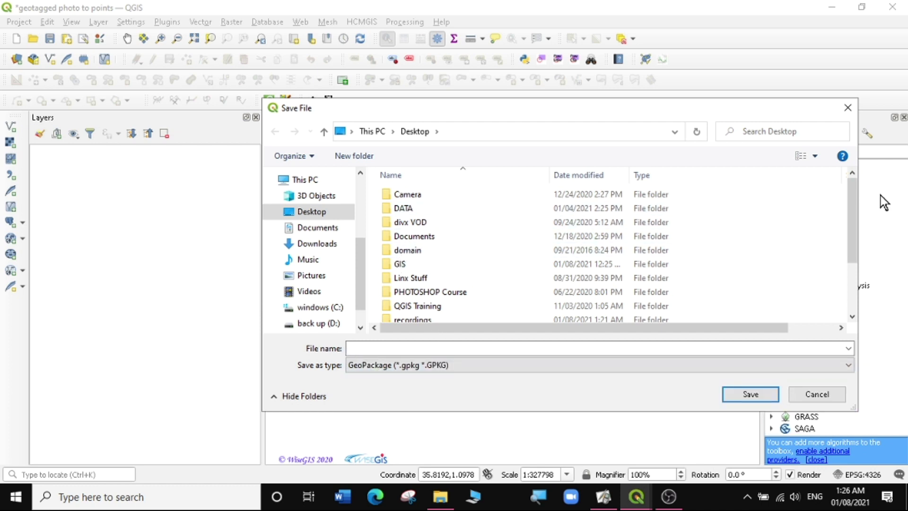
pyautogui.moveTo(848, 185); pyautogui.dragTo(849, 217)
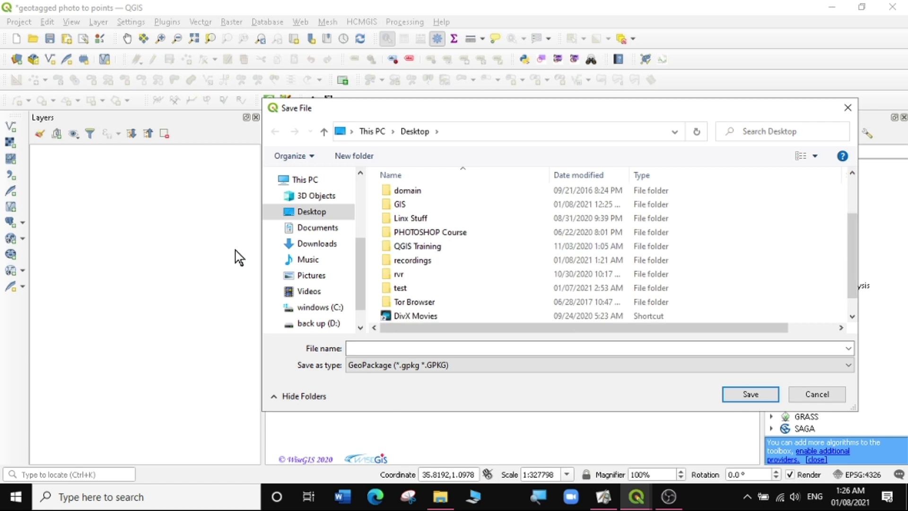
pyautogui.doubleClick(389, 205)
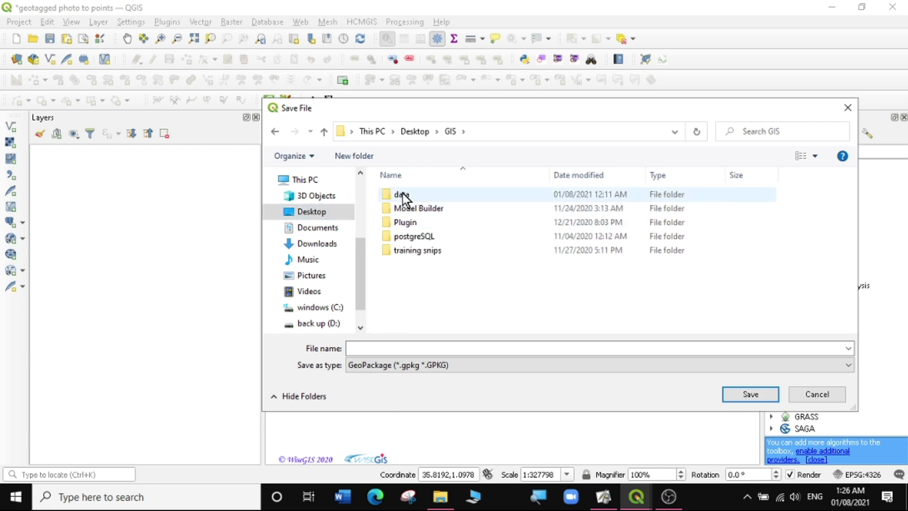
pyautogui.doubleClick(401, 195)
pyautogui.click(410, 307)
pyautogui.doubleClick(410, 305)
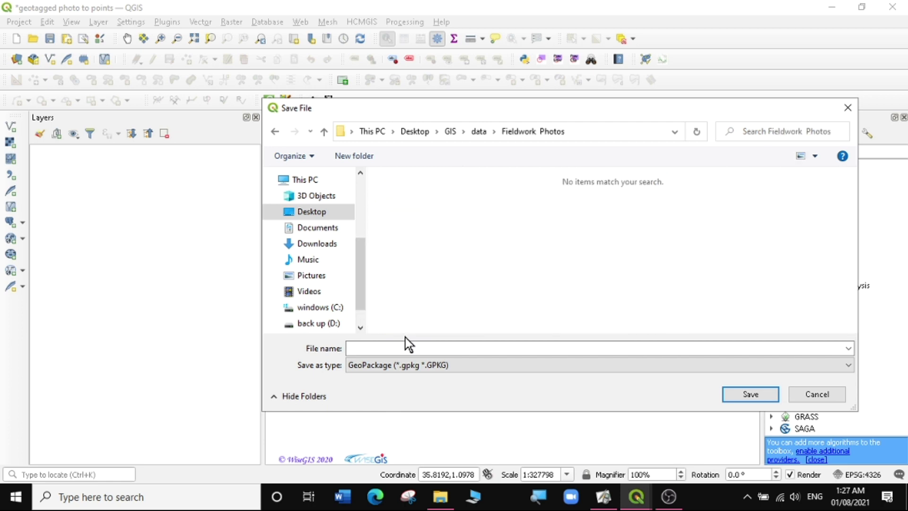
pyautogui.click(351, 348)
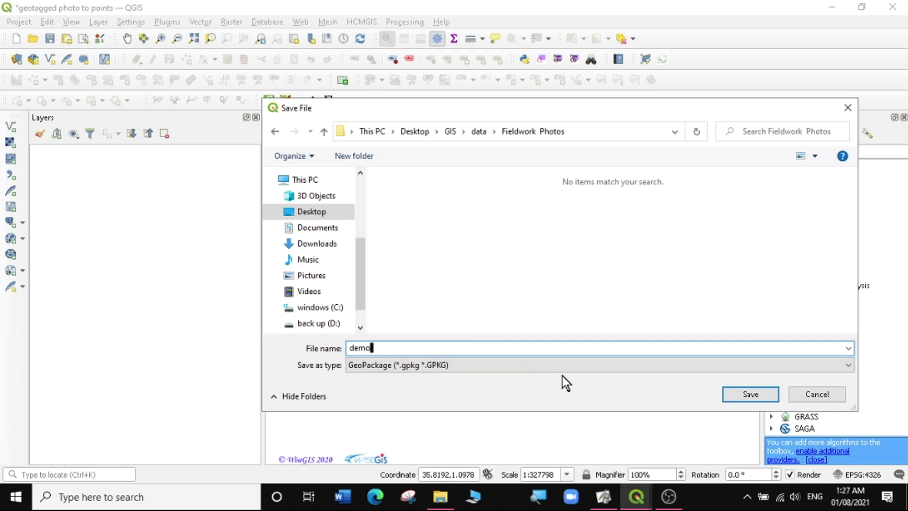
pyautogui.click(748, 392)
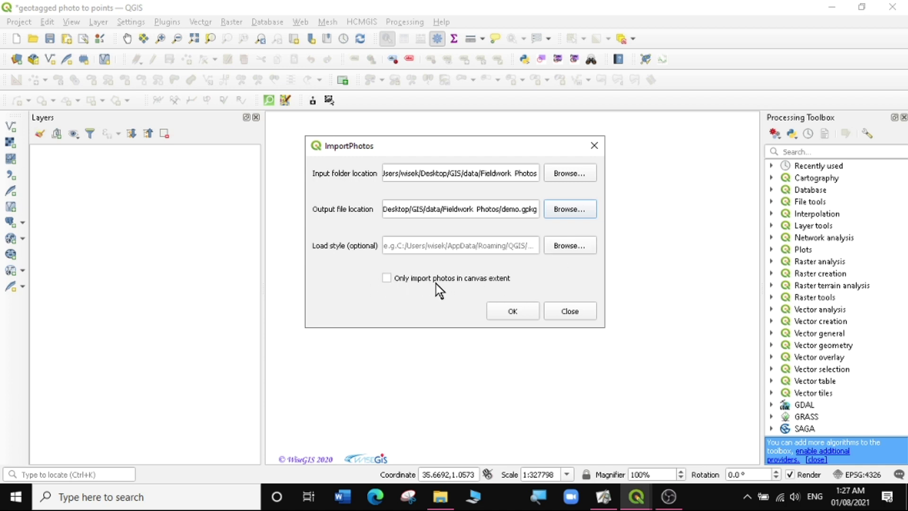
# Run the photo import and view the pop-up photo of the westernmost map point, closing it after viewing.
pyautogui.click(509, 310)
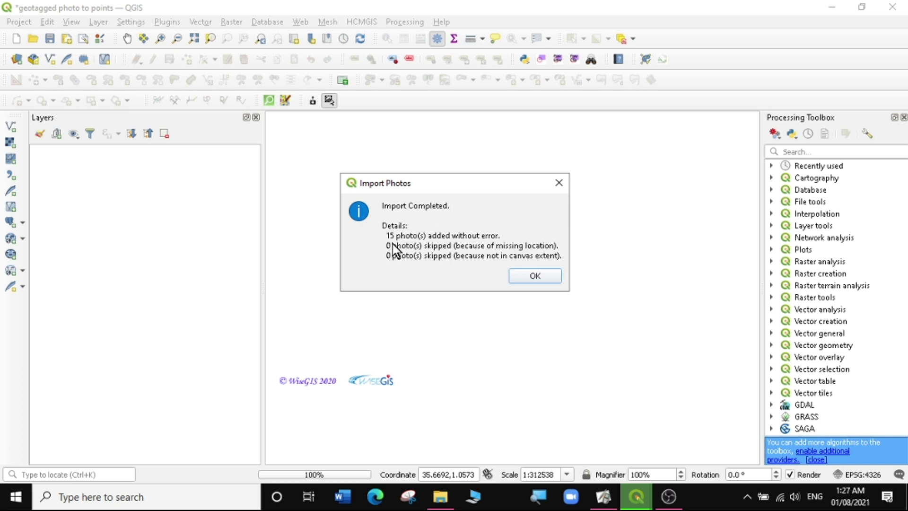
pyautogui.click(519, 276)
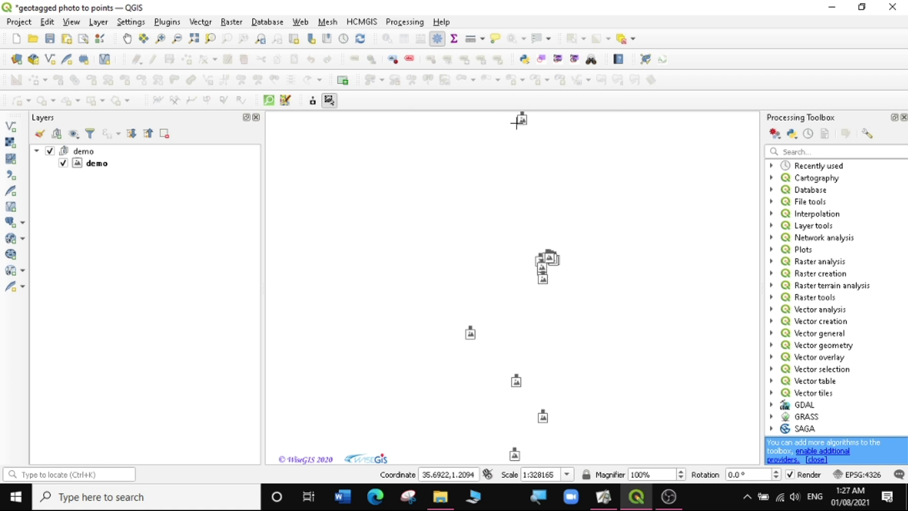
pyautogui.click(470, 333)
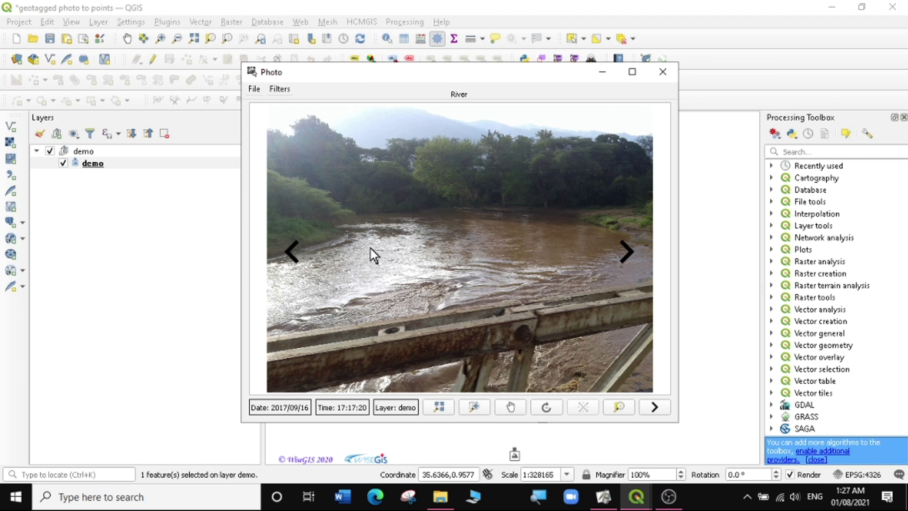
pyautogui.click(662, 71)
# Examine the columns of the demo layer's attribute table through to the camera details, and close the table.
pyautogui.rightClick(88, 161)
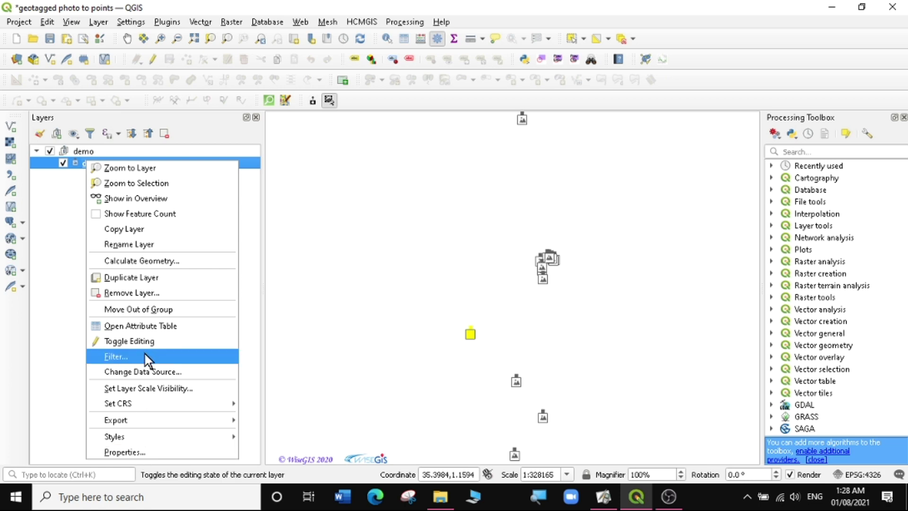
pyautogui.click(146, 325)
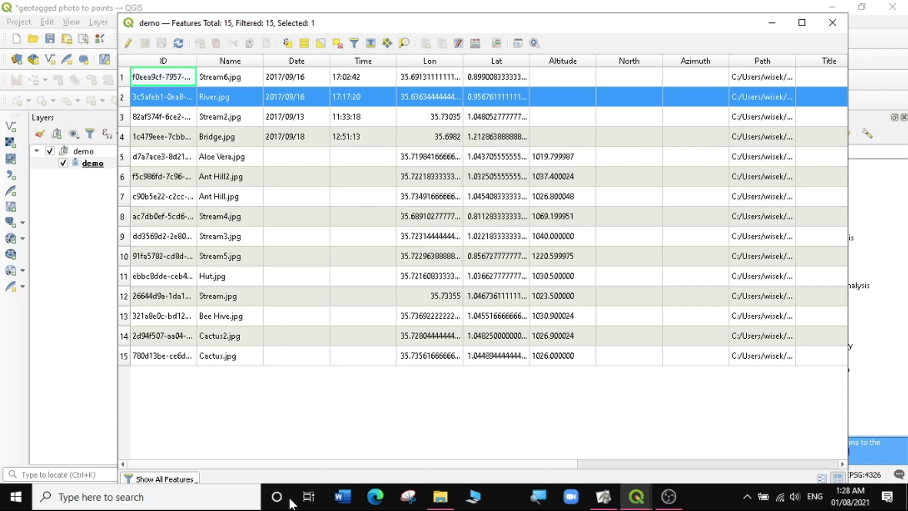
pyautogui.moveTo(176, 465); pyautogui.dragTo(552, 478)
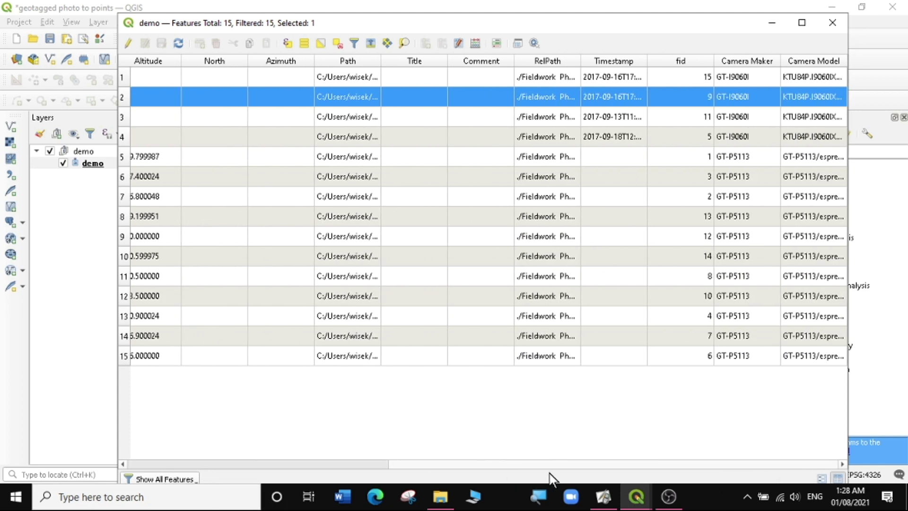
pyautogui.click(833, 23)
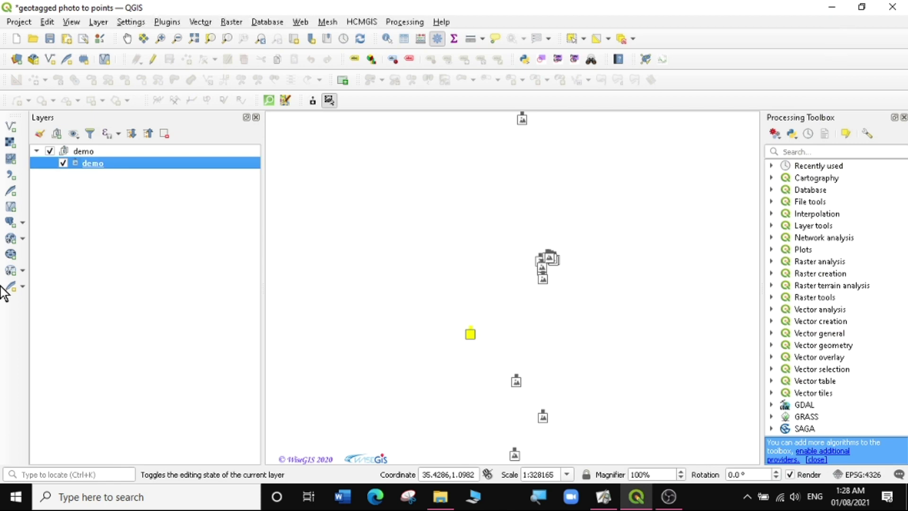
# Change the demo layer's symbol to topo pop house in its properties and enlarge the marker.
pyautogui.rightClick(91, 169)
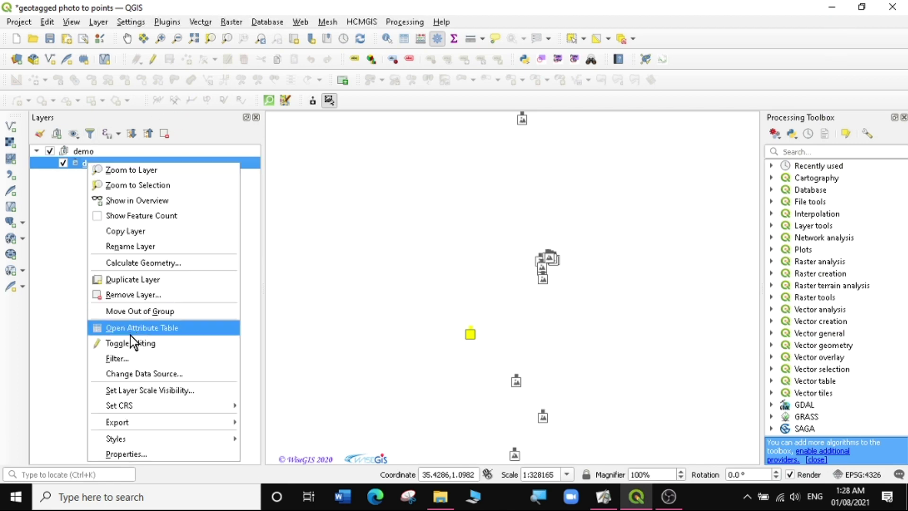
pyautogui.click(135, 453)
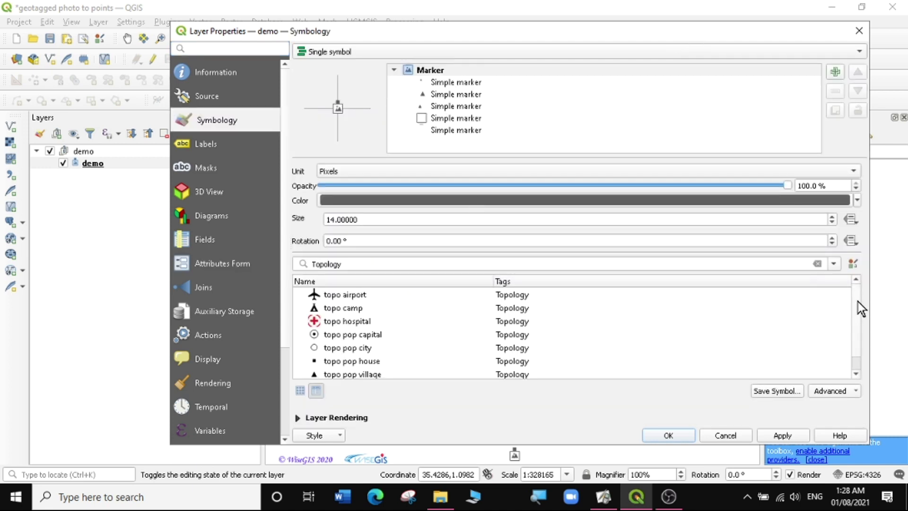
pyautogui.click(335, 348)
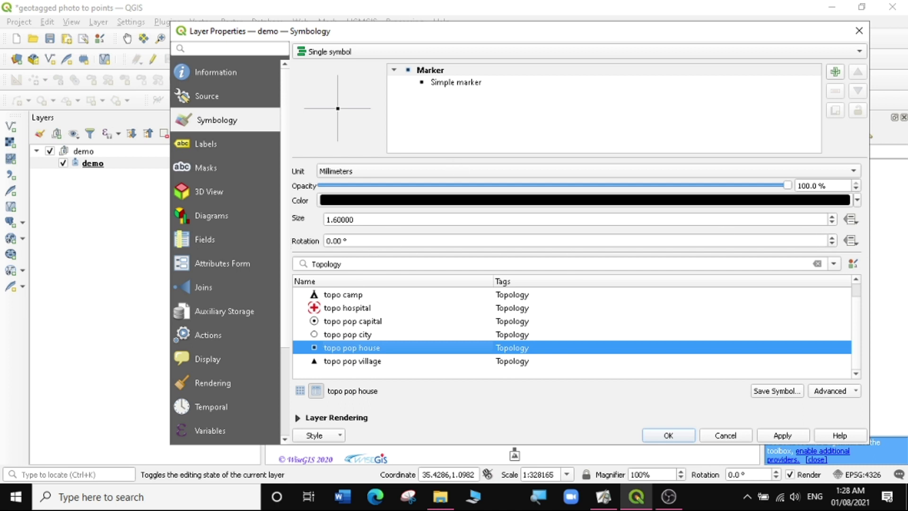
pyautogui.click(832, 217)
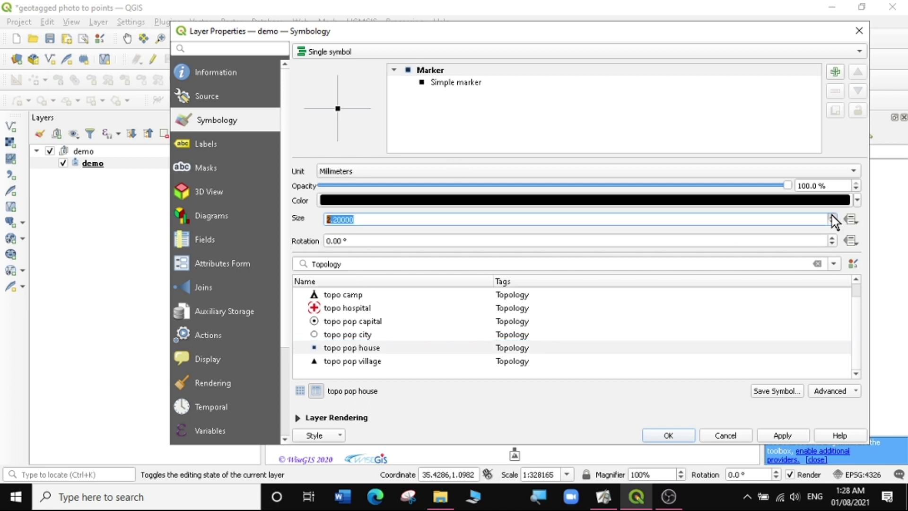
pyautogui.click(831, 215)
# Change the demo layer's marker colour to bright green and apply it to the map.
pyautogui.click(857, 201)
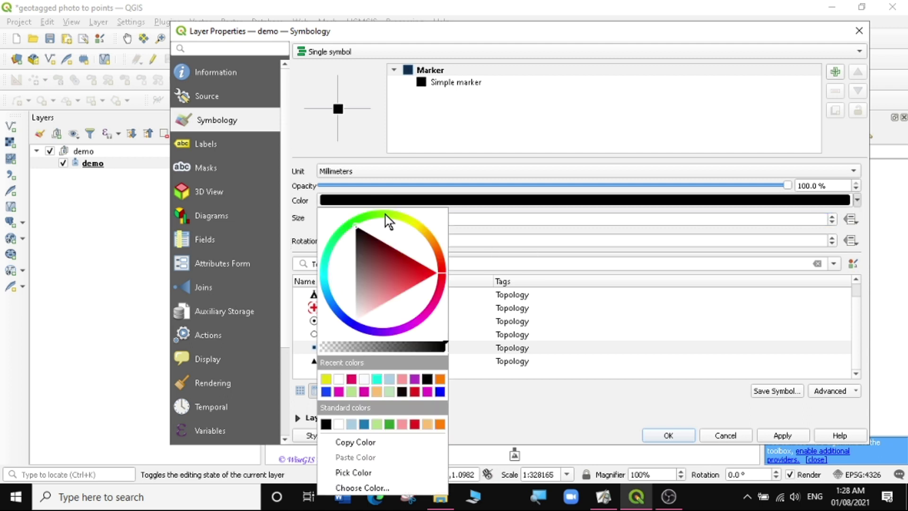
pyautogui.click(366, 216)
pyautogui.click(367, 215)
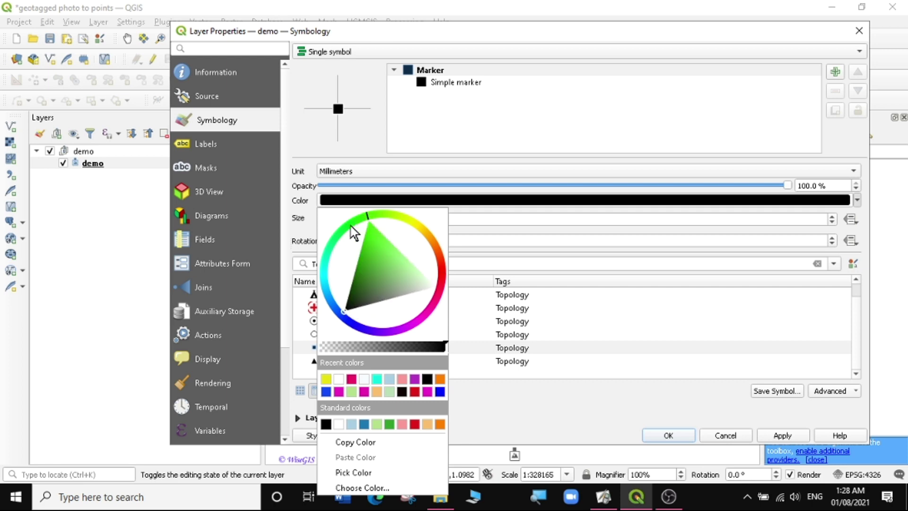
pyautogui.click(372, 229)
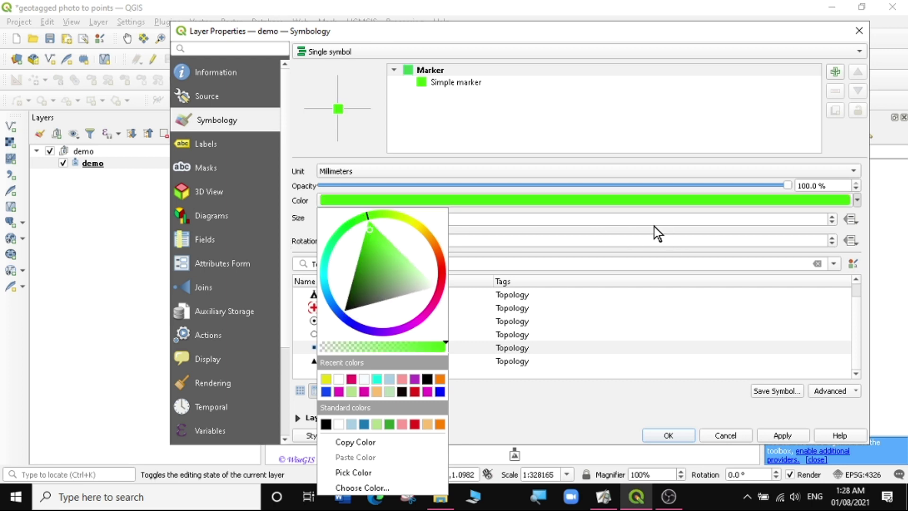
pyautogui.click(279, 199)
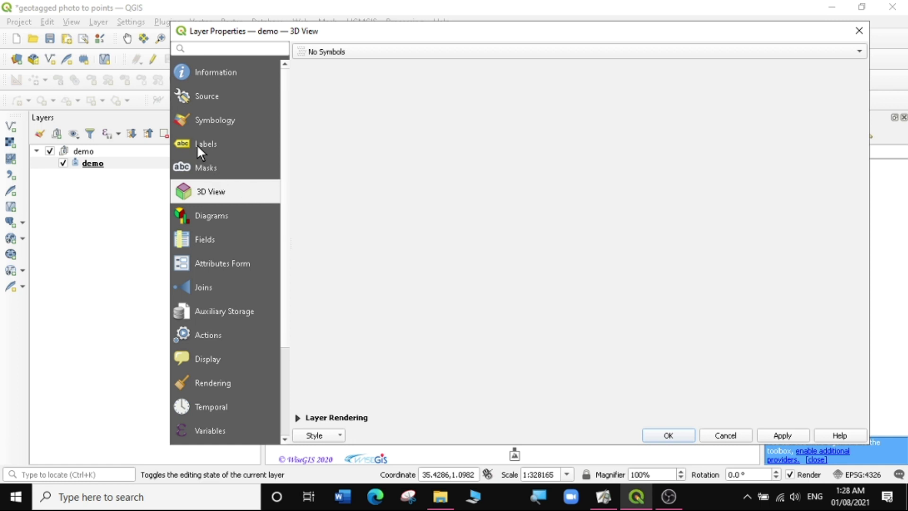
pyautogui.click(204, 121)
pyautogui.click(783, 435)
pyautogui.click(668, 435)
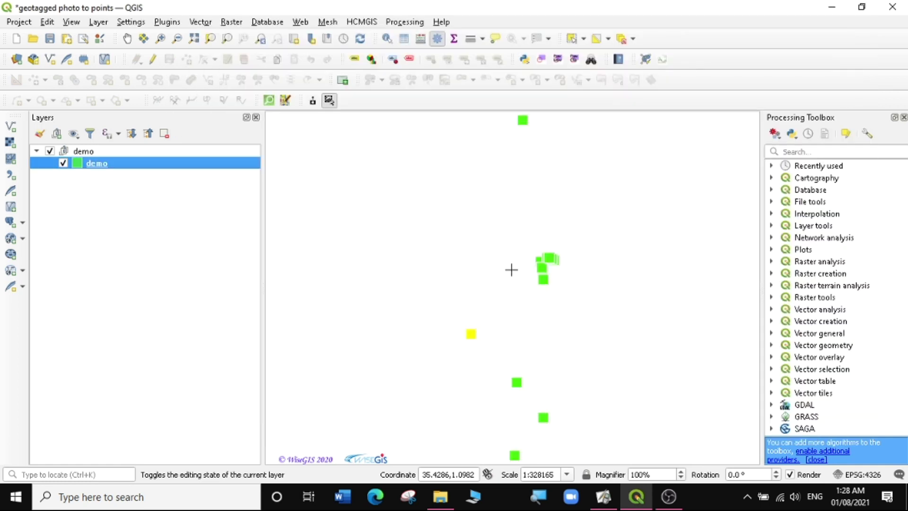
pyautogui.moveTo(549, 243); pyautogui.dragTo(549, 285)
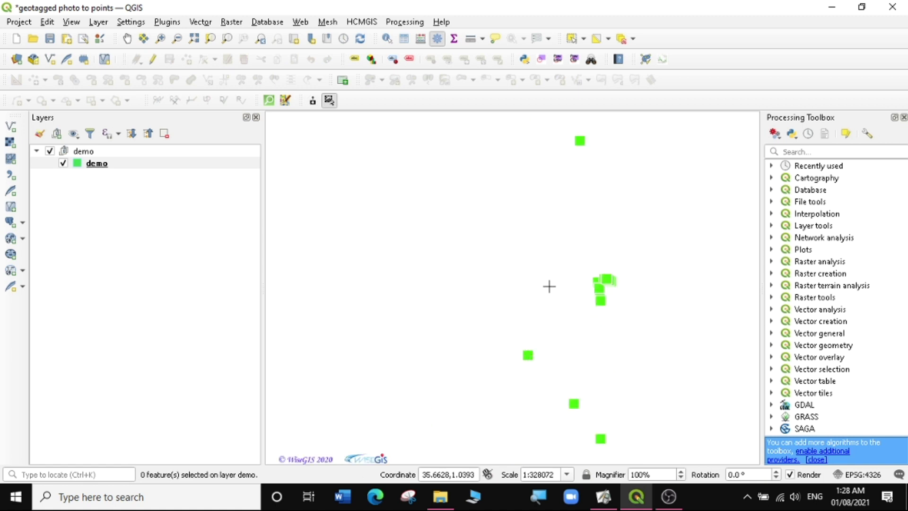
# Turn on single labels for the demo layer in its properties, using the Name field as the label value.
pyautogui.rightClick(93, 166)
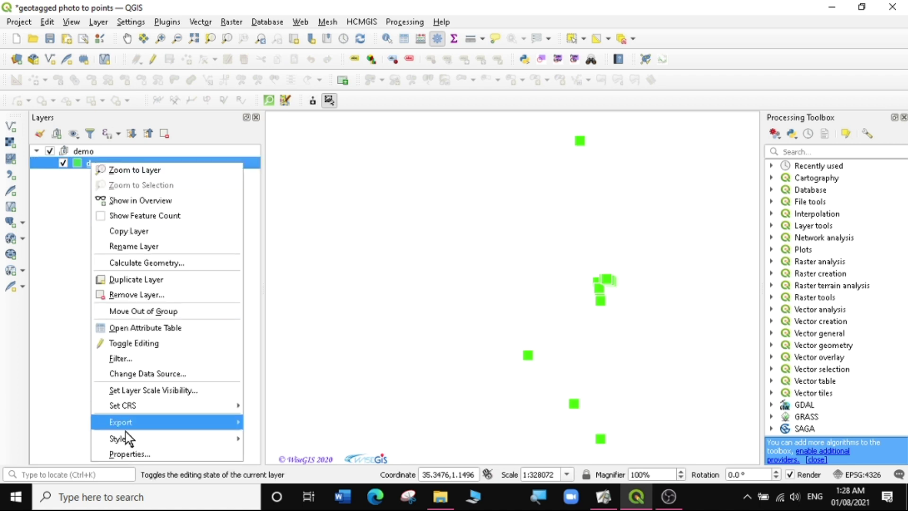
pyautogui.click(305, 270)
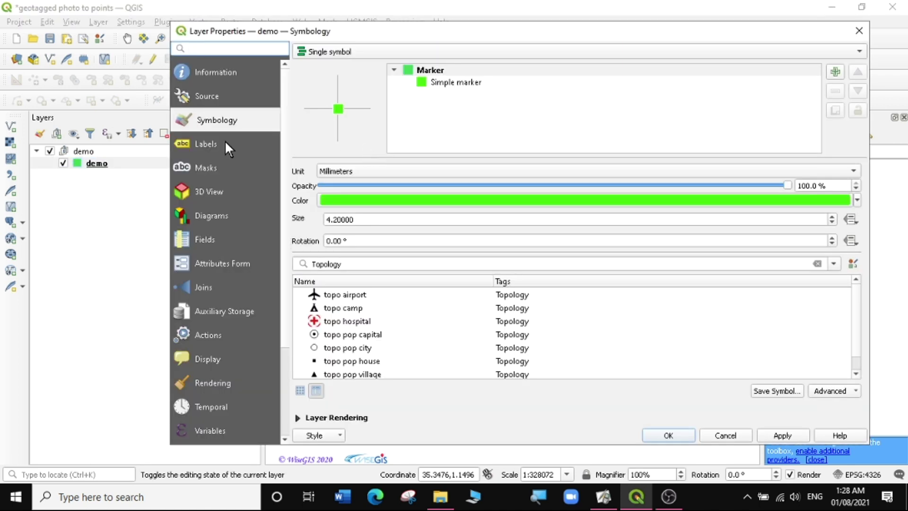
pyautogui.click(219, 145)
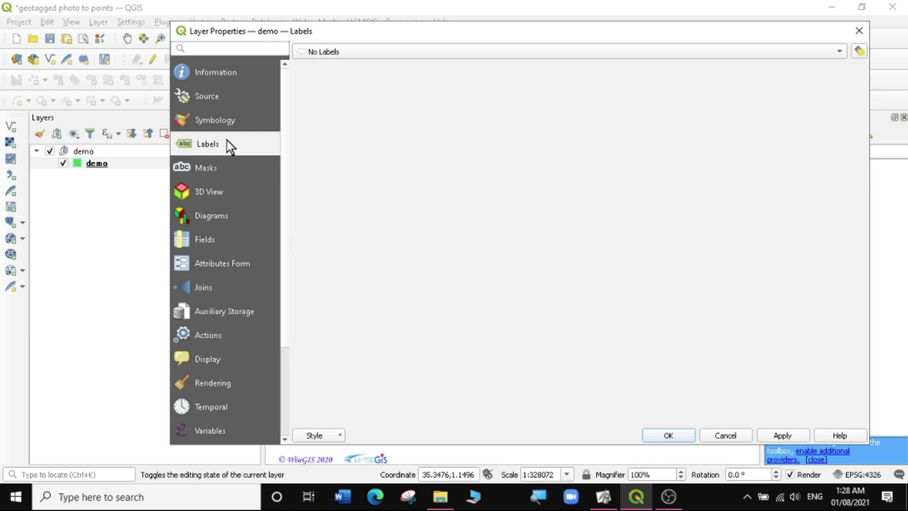
pyautogui.click(367, 52)
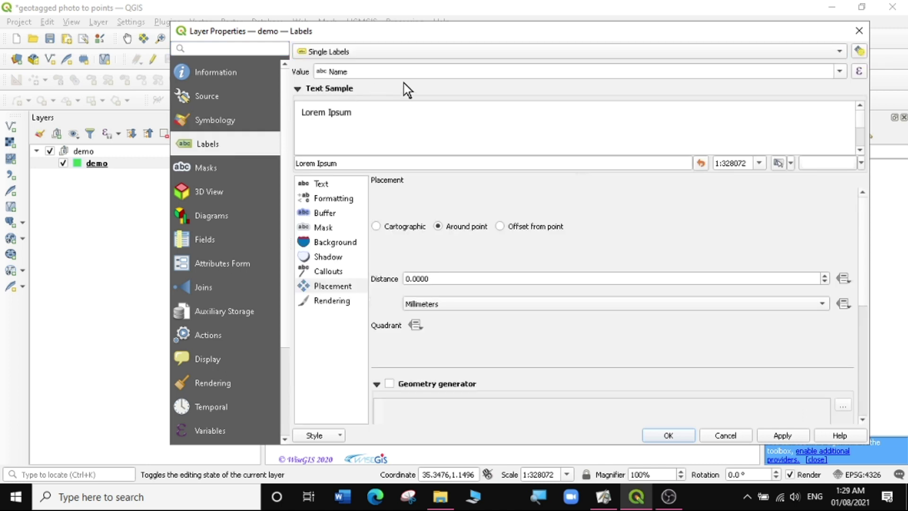
pyautogui.click(840, 71)
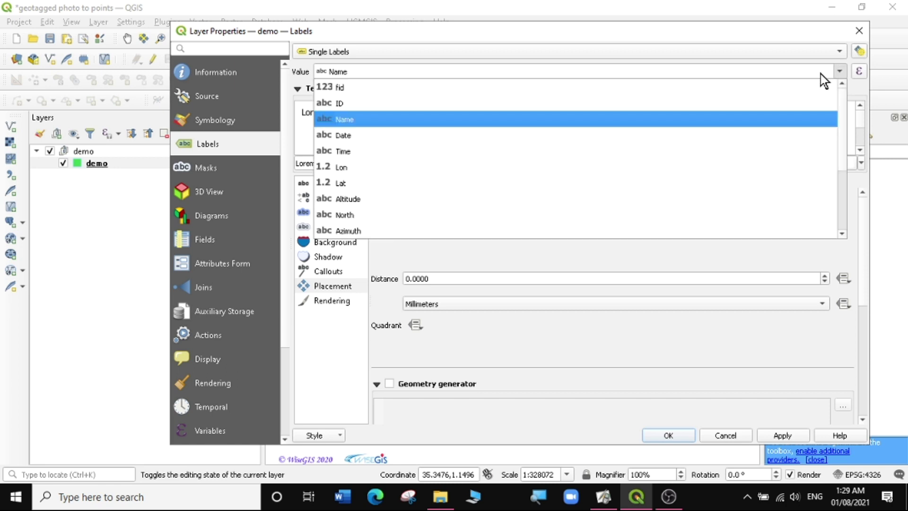
pyautogui.click(342, 117)
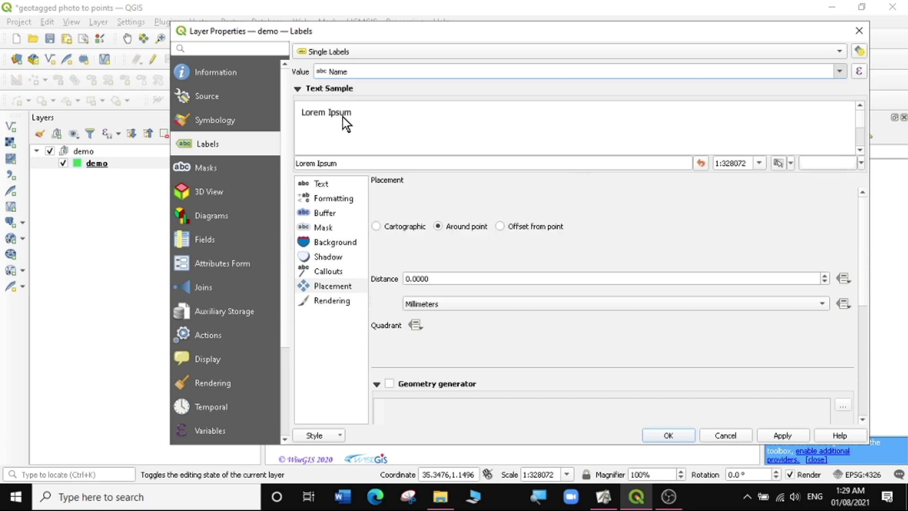
# Format the label text in green at size 15 points and enable a text buffer around it.
pyautogui.click(325, 185)
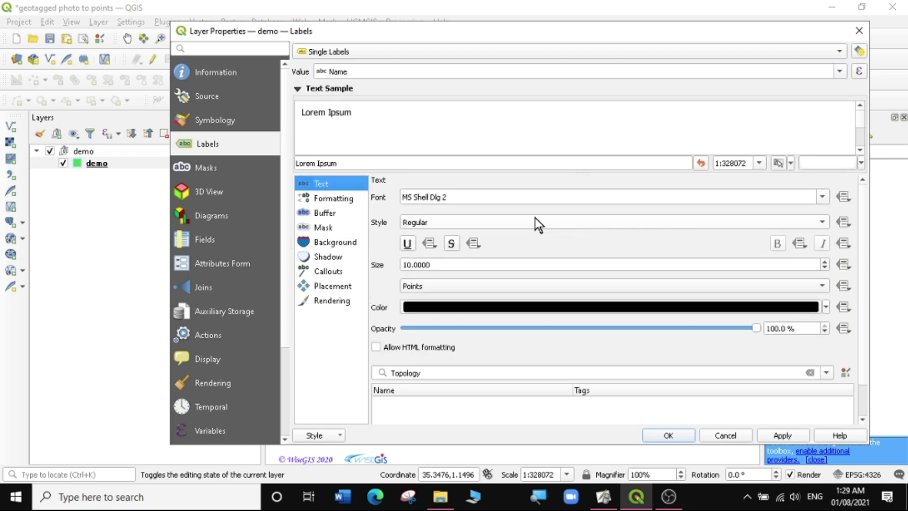
pyautogui.click(826, 307)
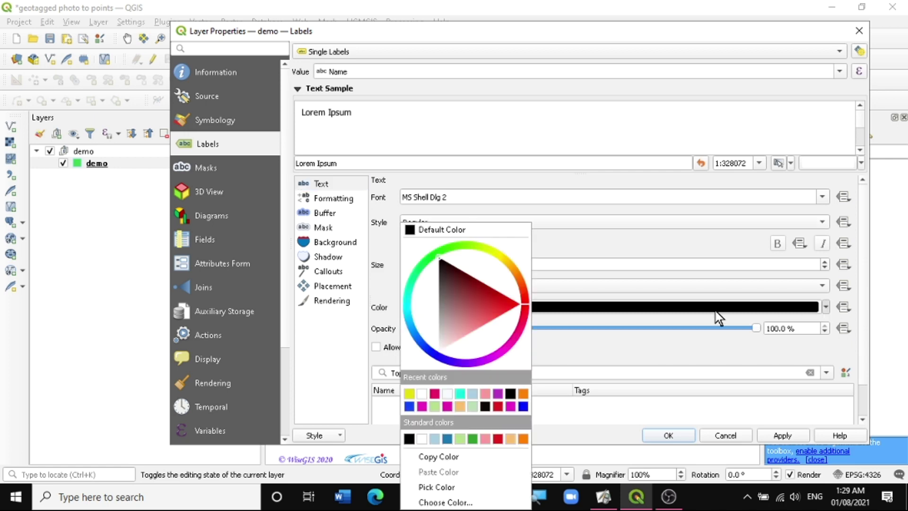
pyautogui.click(430, 259)
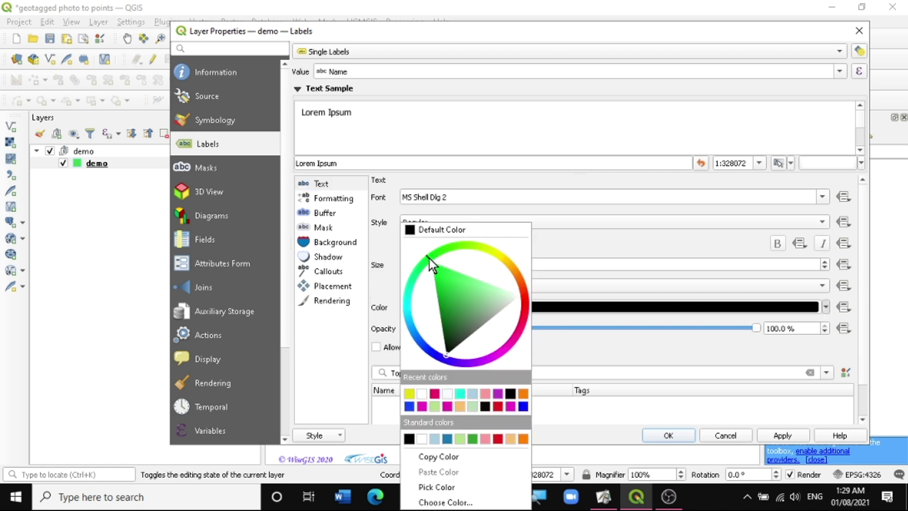
pyautogui.click(438, 289)
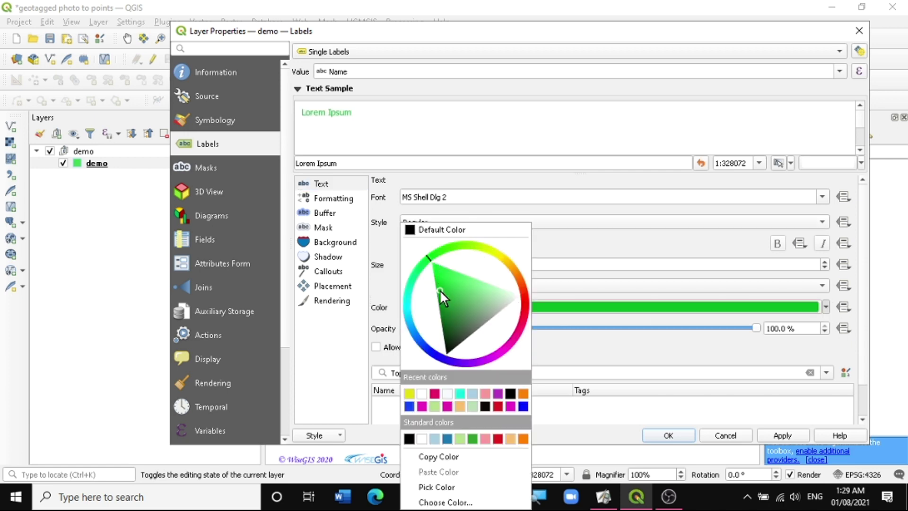
pyautogui.click(456, 183)
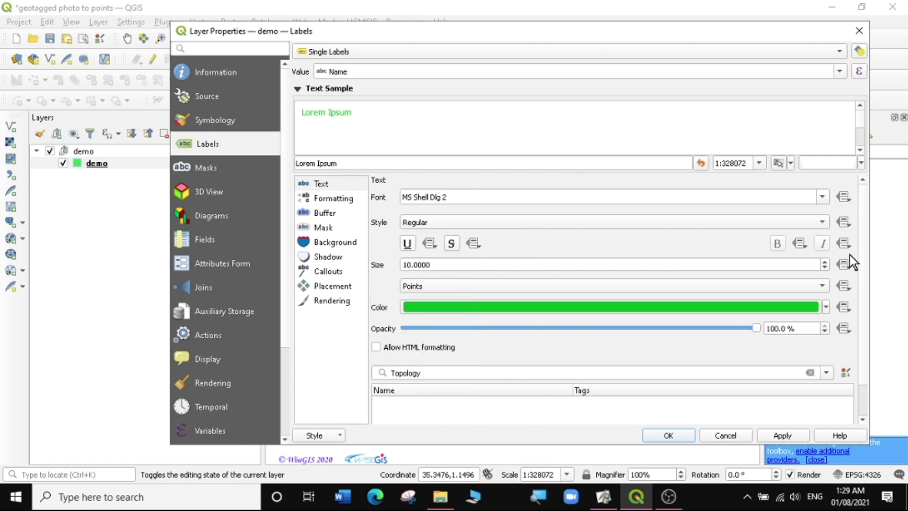
pyautogui.scroll(5, 825, 261)
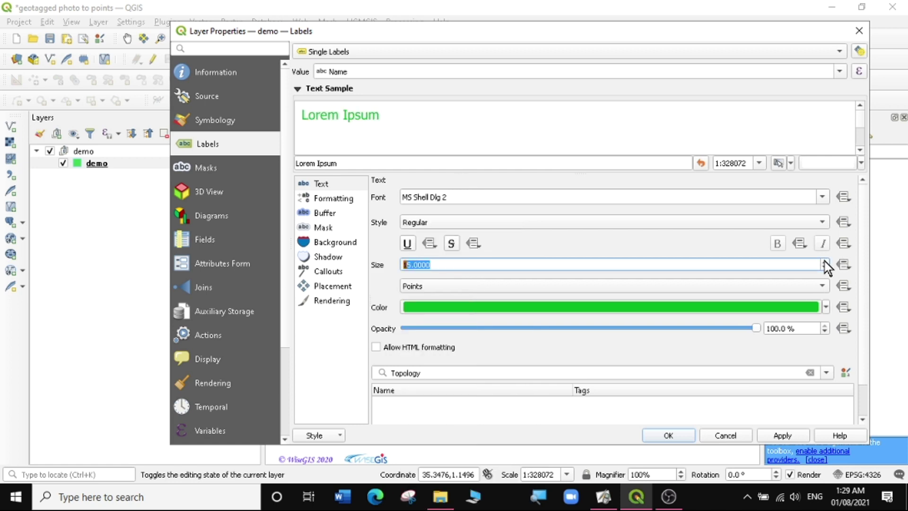
pyautogui.click(324, 213)
pyautogui.click(376, 197)
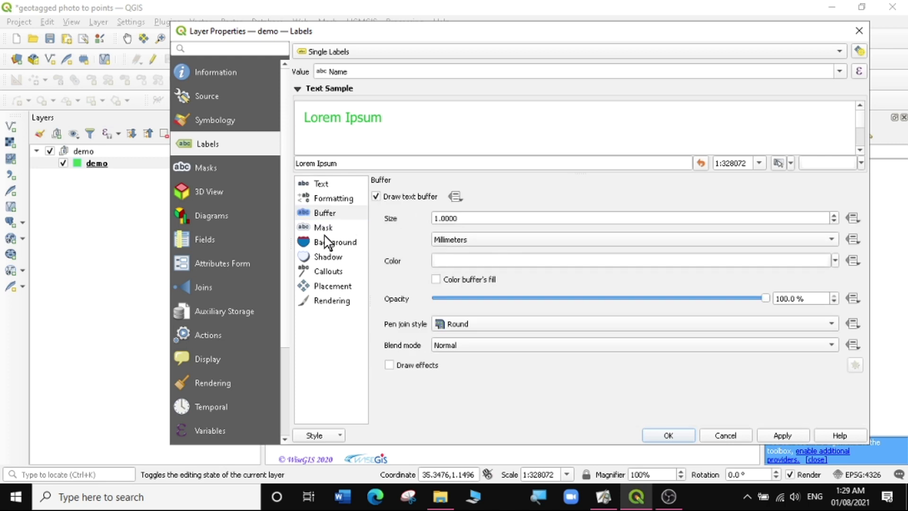
# Place the labels offset from point in the lower-right quadrant with X and Y offsets of 1 mm, and apply the label settings.
pyautogui.click(334, 287)
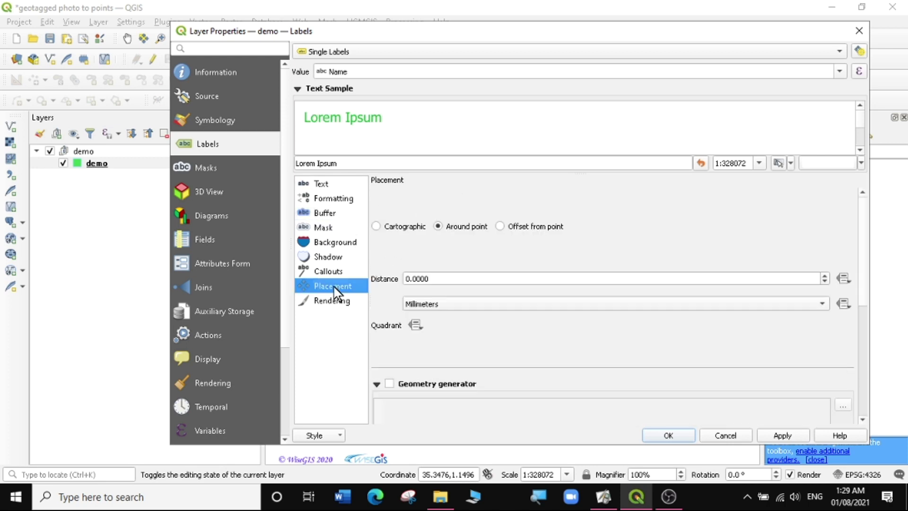
pyautogui.click(500, 227)
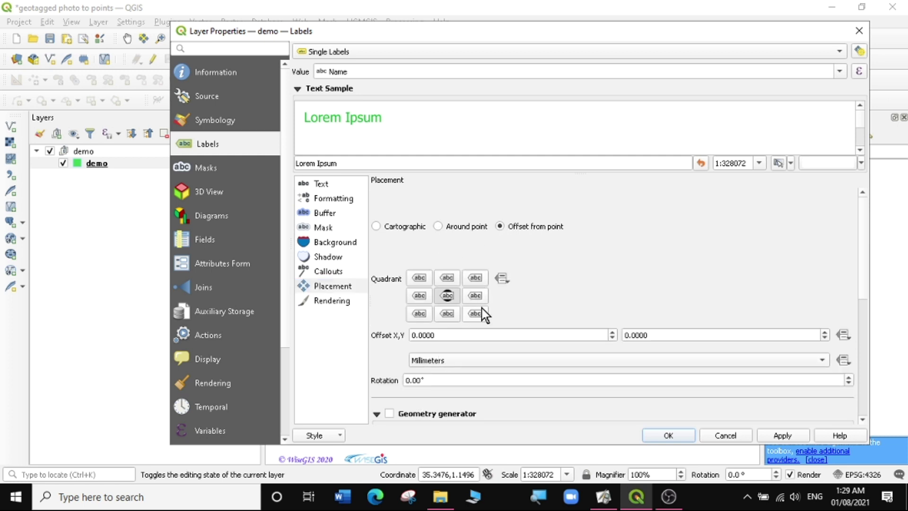
pyautogui.click(413, 335)
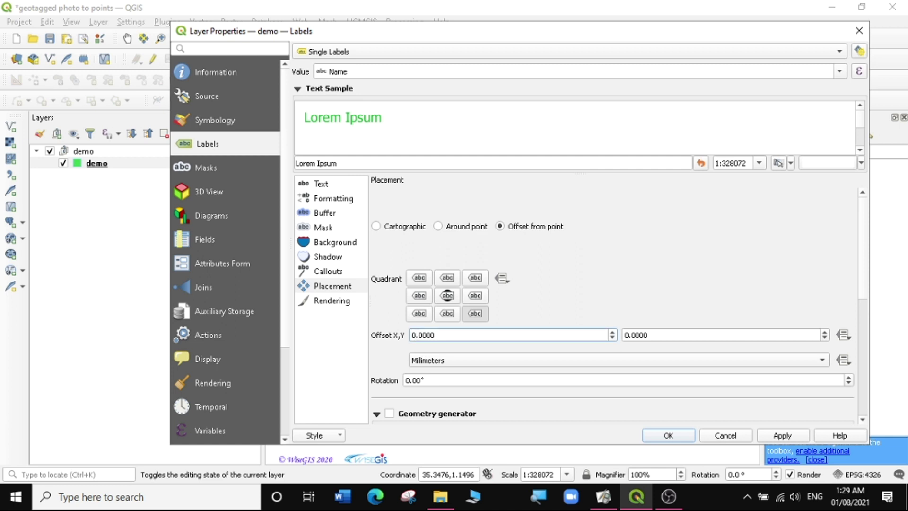
pyautogui.write('1')
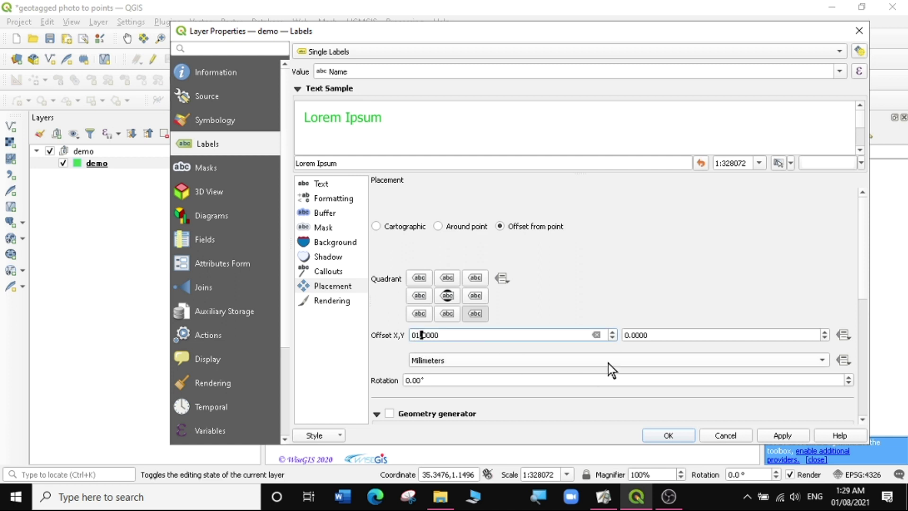
pyautogui.click(630, 335)
pyautogui.write('1')
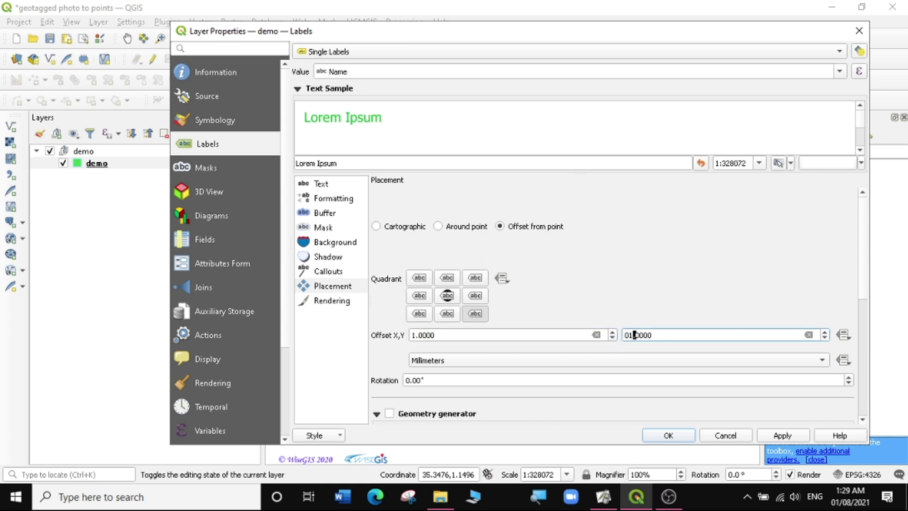
pyautogui.click(787, 434)
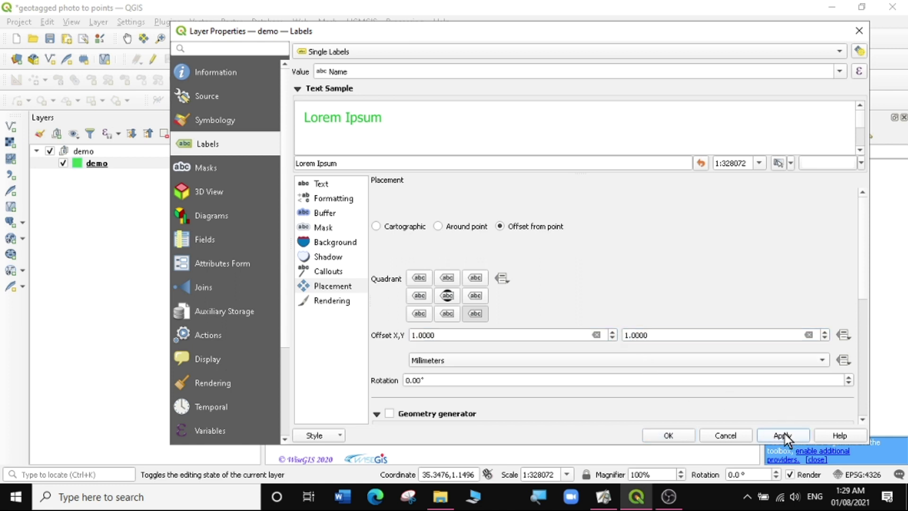
pyautogui.click(672, 434)
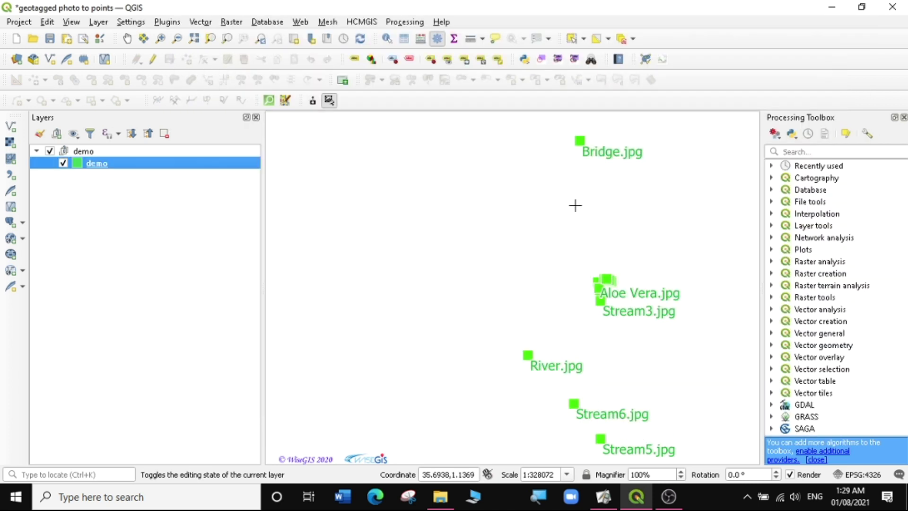
# Examine the photo-name labels on the central cluster of points at closer scales.
pyautogui.moveTo(584, 200); pyautogui.dragTo(482, 239)
pyautogui.scroll(1, 498, 295)
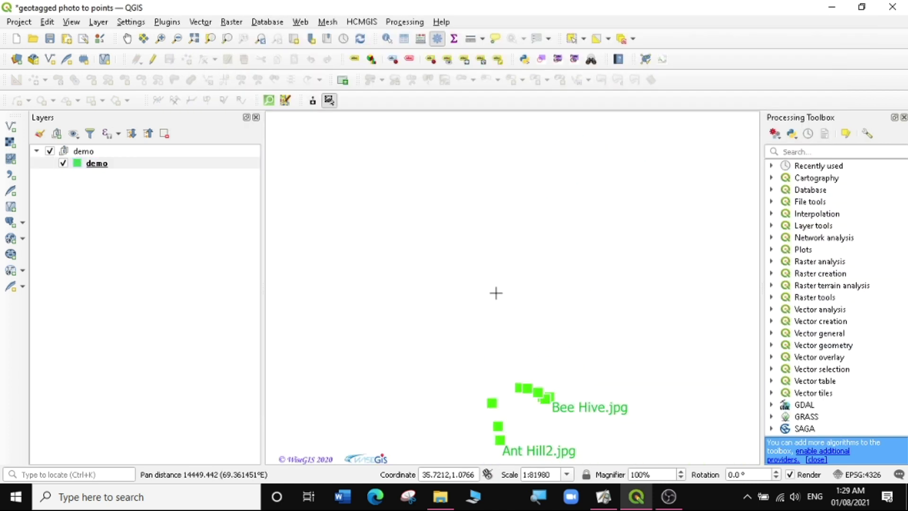
pyautogui.moveTo(499, 296); pyautogui.dragTo(533, 268)
pyautogui.scroll(2, 532, 268)
pyautogui.moveTo(583, 282); pyautogui.dragTo(549, 292)
pyautogui.scroll(1, 510, 272)
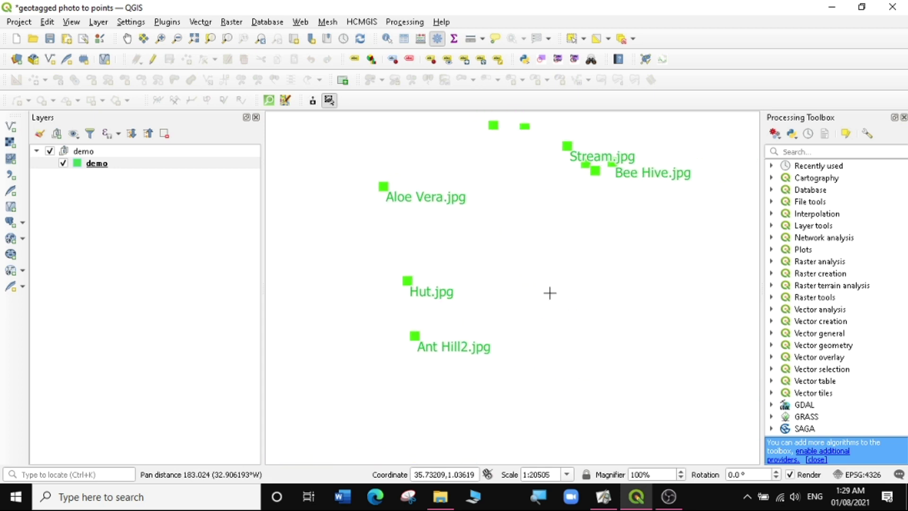
pyautogui.scroll(-1, 515, 270)
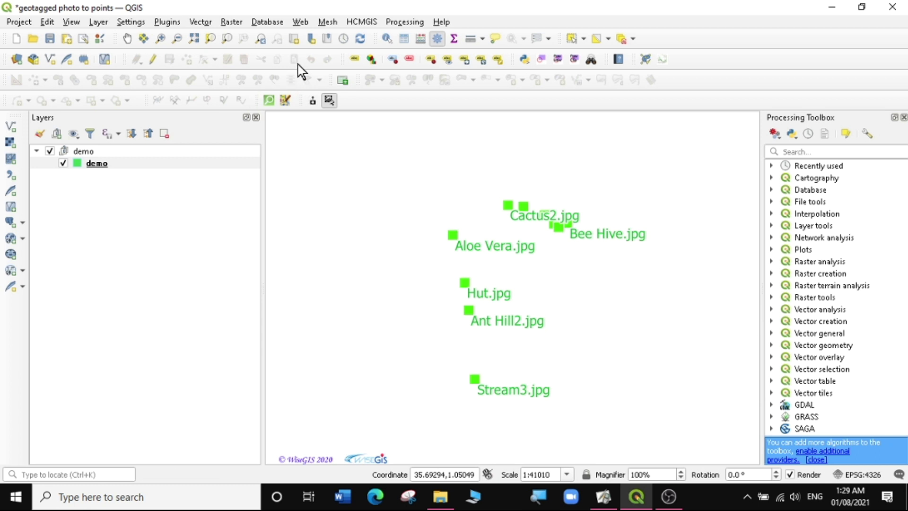
# Add the Google Satellite basemap from HCMGIS and move it beneath the demo layer, outside the demo group.
pyautogui.click(363, 23)
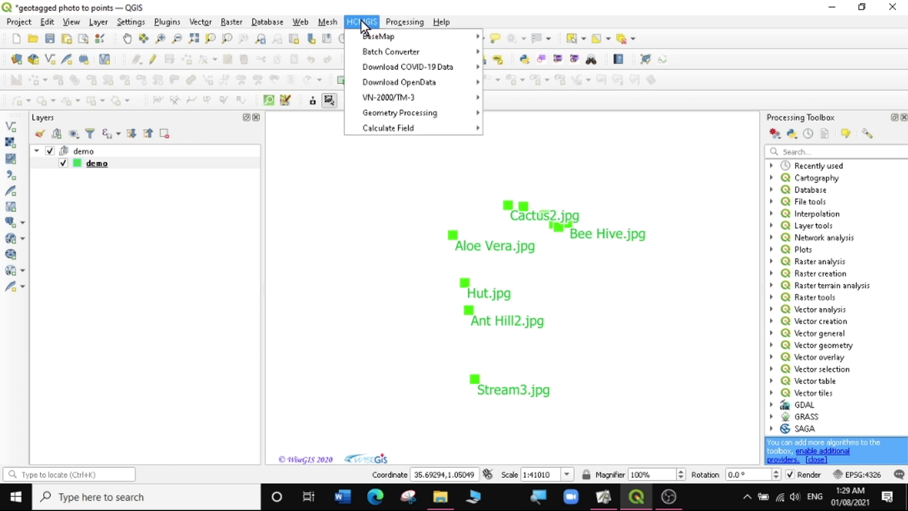
pyautogui.moveTo(367, 36)
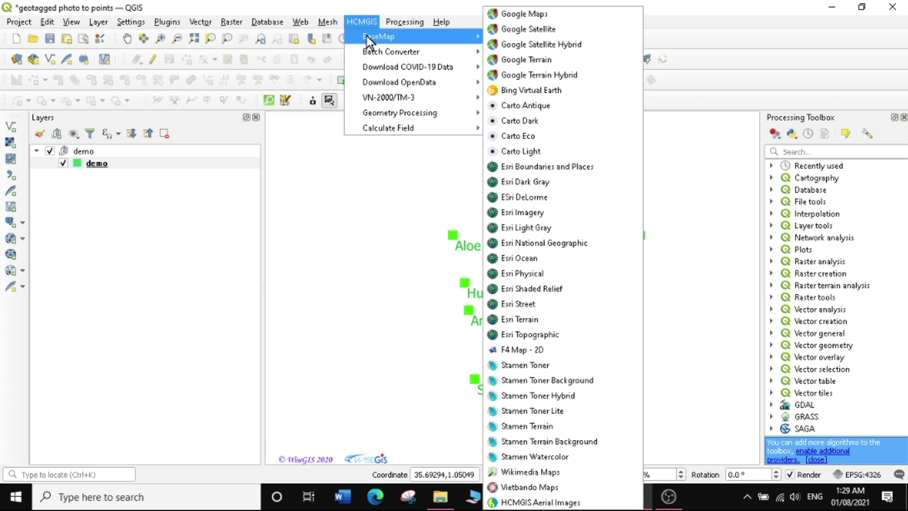
pyautogui.click(542, 32)
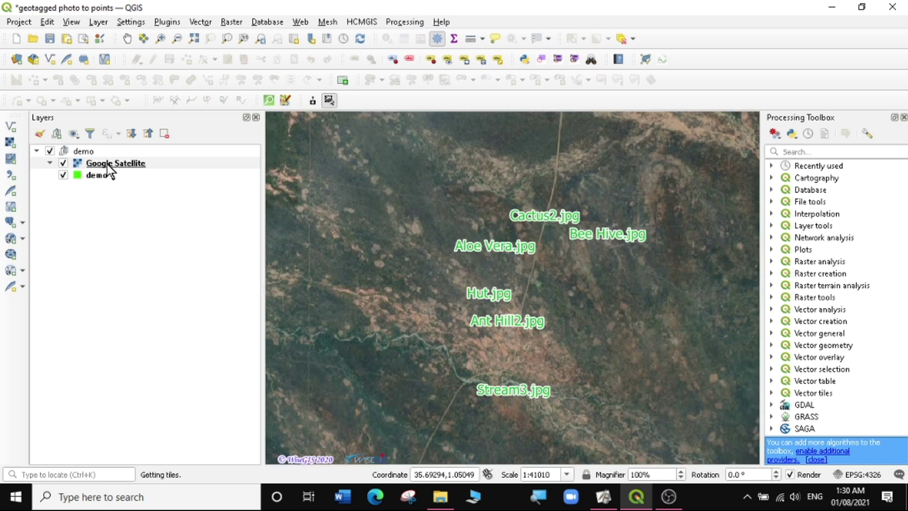
pyautogui.moveTo(107, 164); pyautogui.dragTo(105, 191)
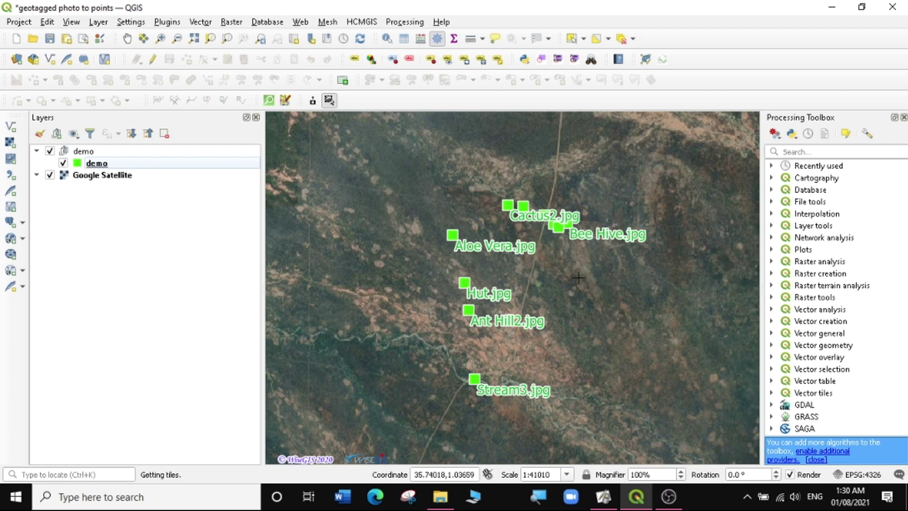
# Follow the satellite imagery to the Stream3.jpg point and inspect its position on the stream bed up close.
pyautogui.scroll(3, 469, 300)
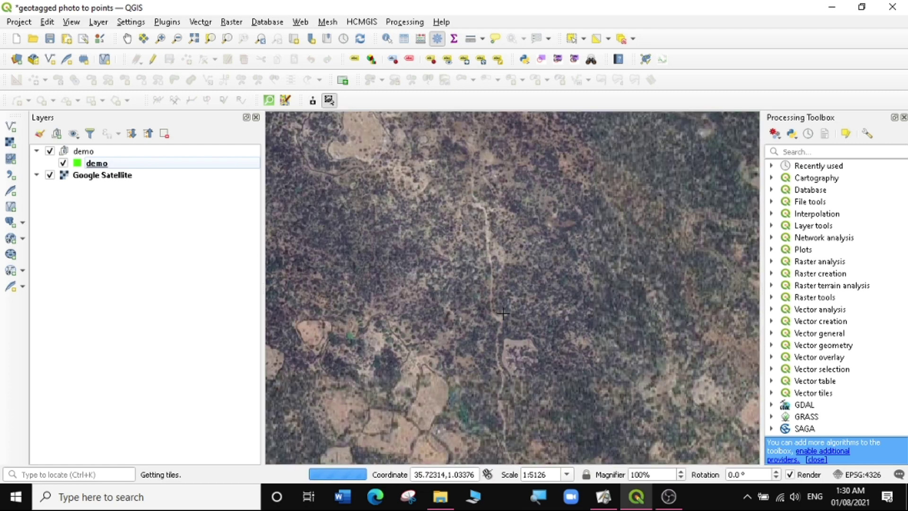
pyautogui.moveTo(492, 332); pyautogui.dragTo(520, 126)
pyautogui.moveTo(480, 175); pyautogui.dragTo(462, 290)
pyautogui.moveTo(488, 208); pyautogui.dragTo(491, 335)
pyautogui.scroll(-2, 461, 260)
pyautogui.moveTo(476, 439); pyautogui.dragTo(518, 246)
pyautogui.scroll(3, 517, 247)
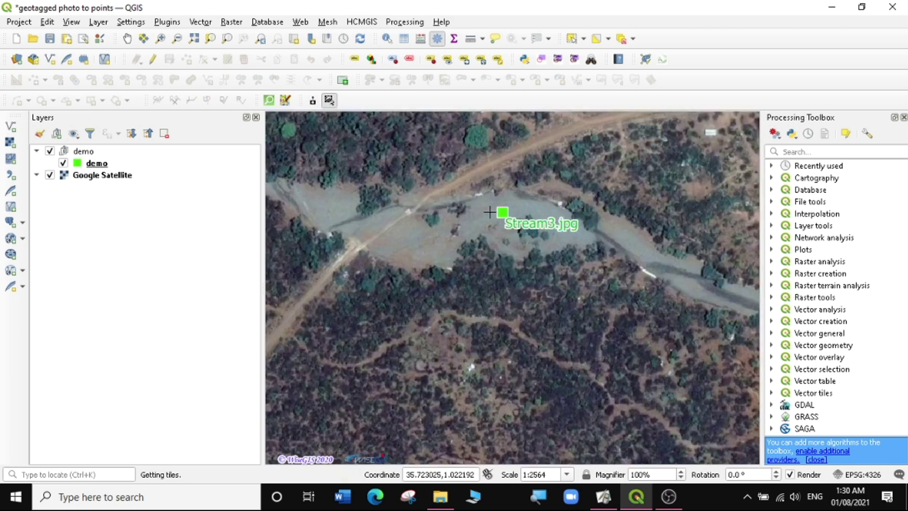
# View the photo attached to the Stream3.jpg point, moving its pop-up to compare it with the satellite imagery, and close it.
pyautogui.click(502, 211)
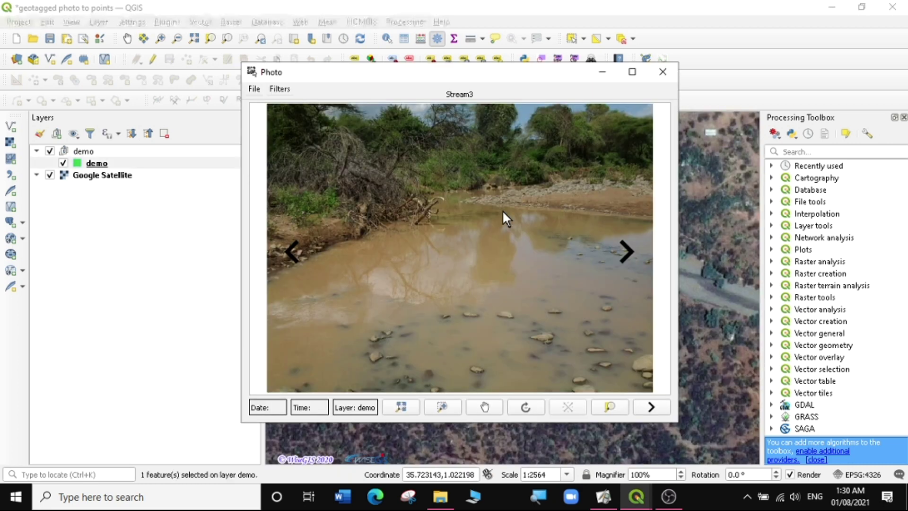
pyautogui.moveTo(469, 72); pyautogui.dragTo(319, 222)
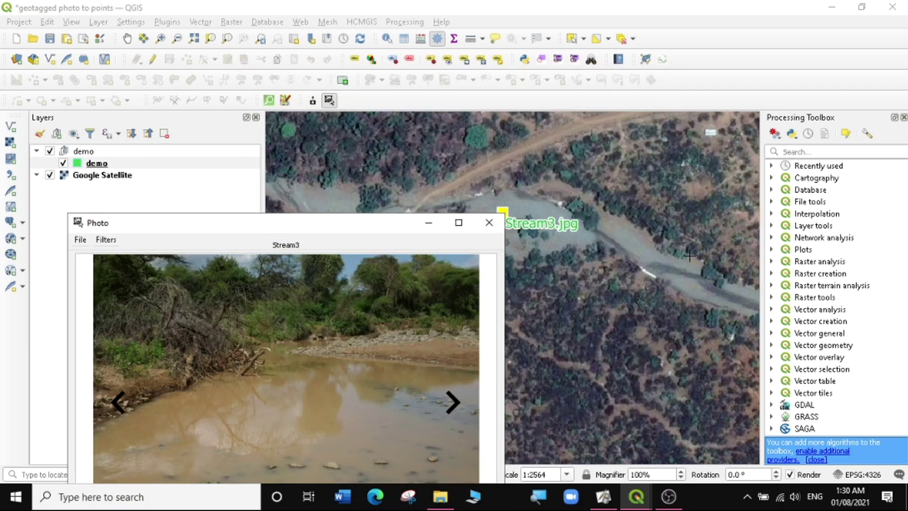
pyautogui.moveTo(306, 221); pyautogui.dragTo(523, 93)
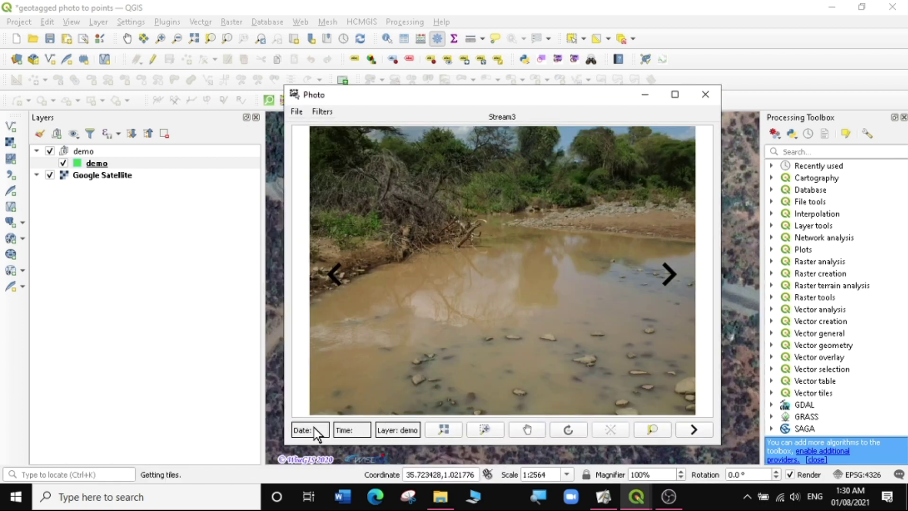
pyautogui.click(705, 94)
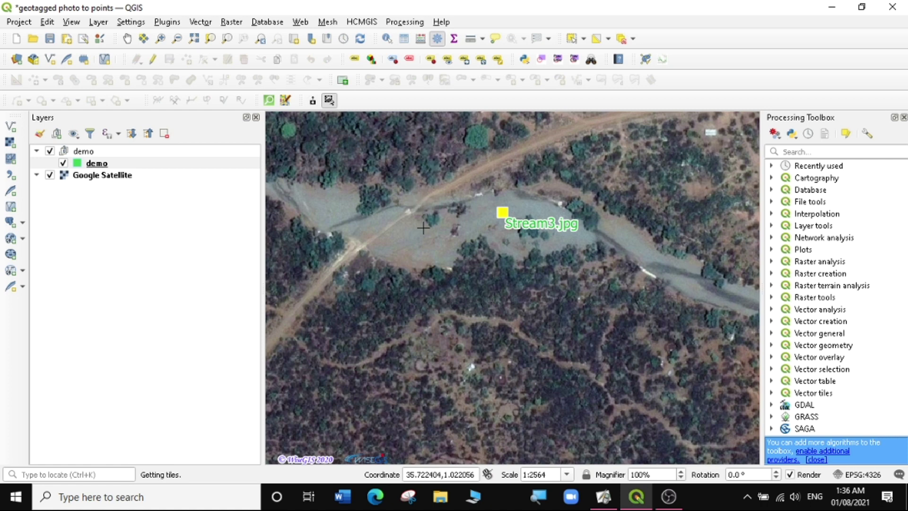
# Uninstall the ImportPhotos plugin through the plugin manager.
pyautogui.click(167, 22)
pyautogui.click(179, 35)
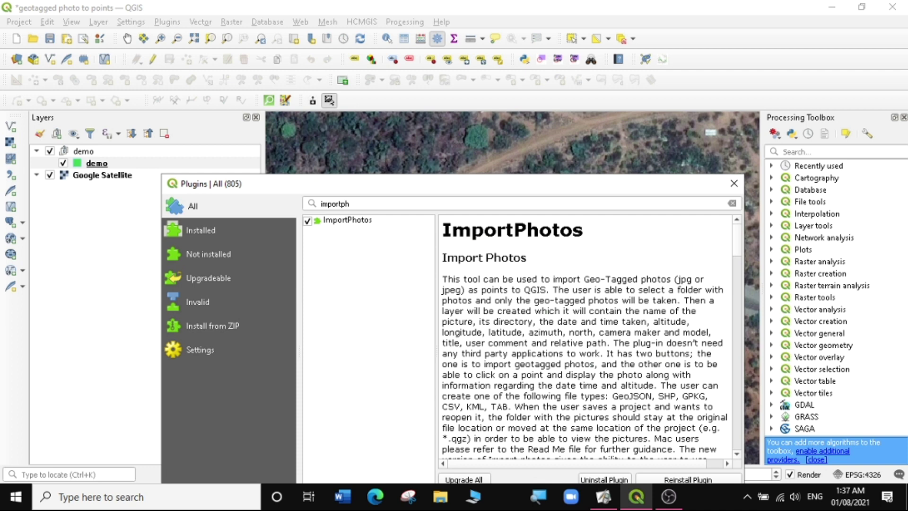
pyautogui.click(369, 221)
pyautogui.moveTo(509, 191); pyautogui.dragTo(477, 73)
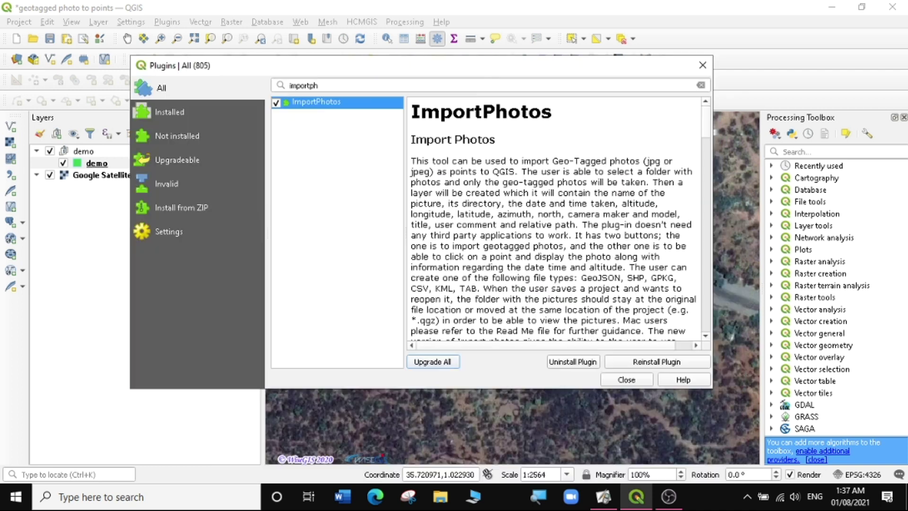
pyautogui.click(574, 363)
pyautogui.click(483, 264)
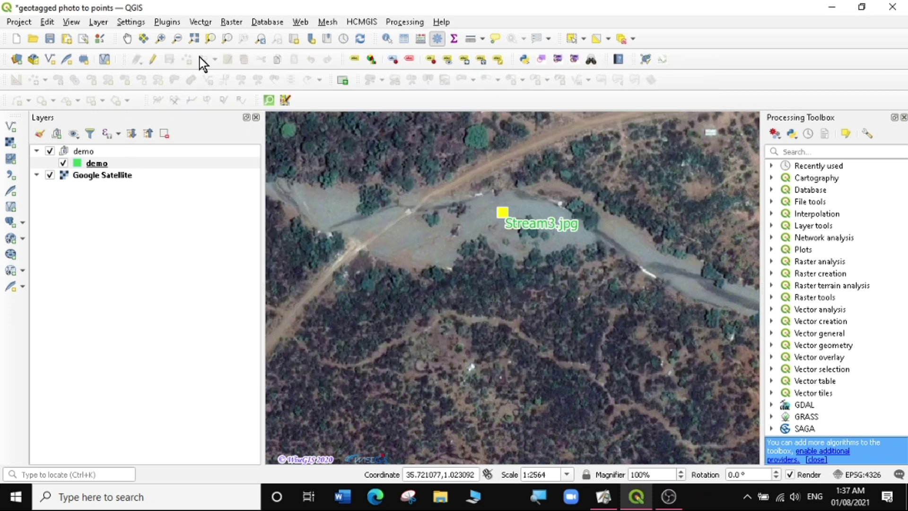
# Check the installed plugin entries and the list of available toolbars for ImportPhotos.
pyautogui.click(168, 22)
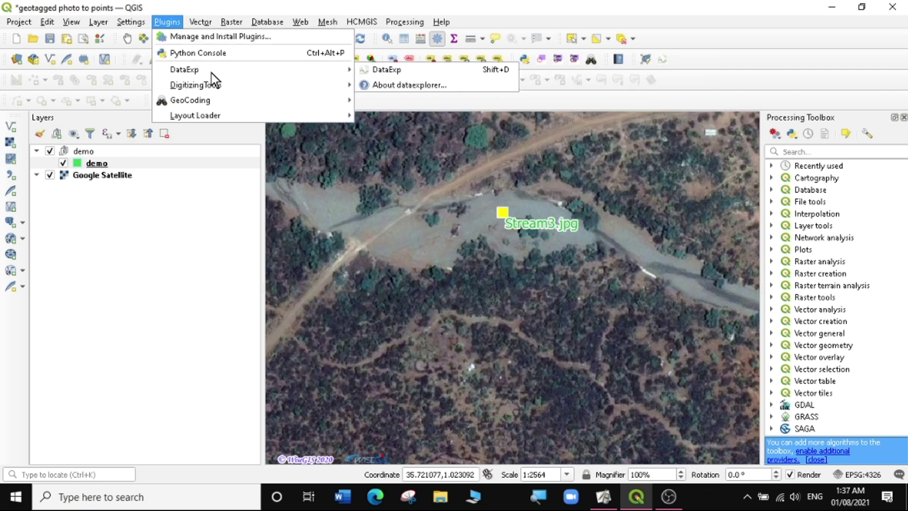
pyautogui.rightClick(725, 47)
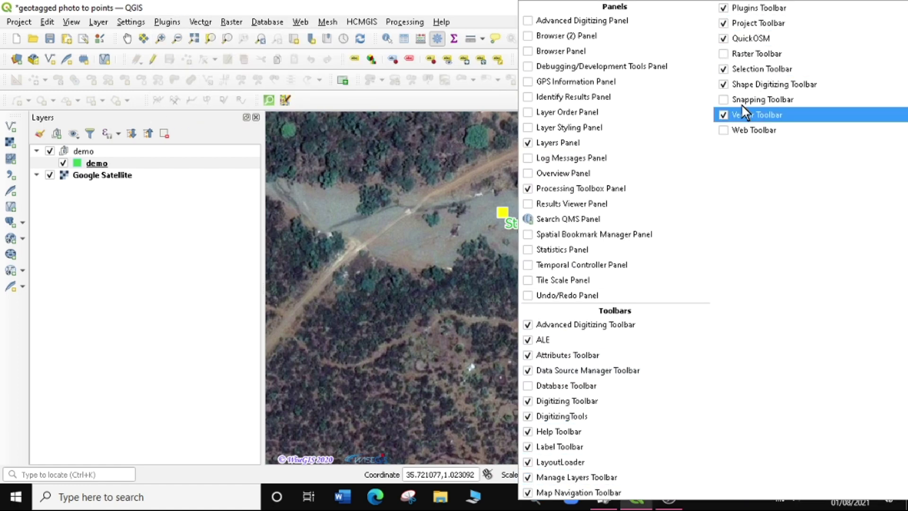
pyautogui.click(441, 24)
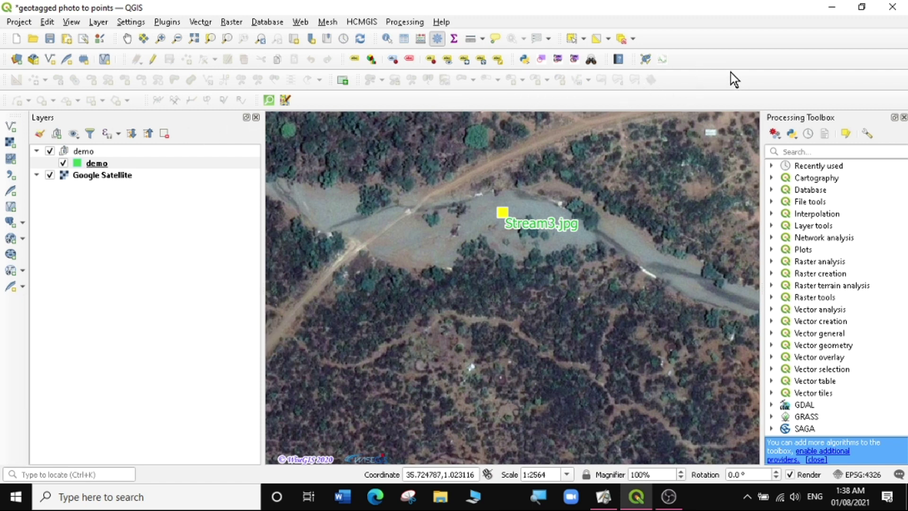
# Hide the Processing Toolbox and show it again.
pyautogui.click(392, 23)
pyautogui.click(402, 32)
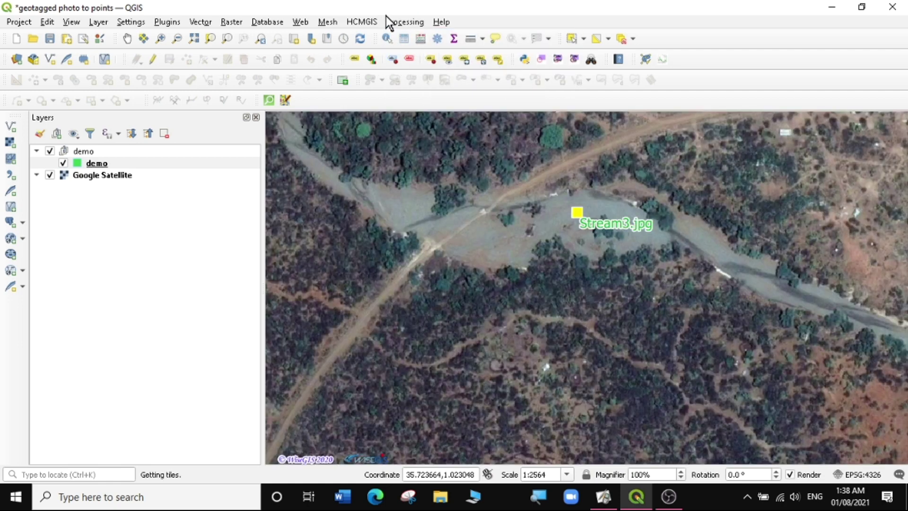
pyautogui.click(387, 21)
pyautogui.click(407, 36)
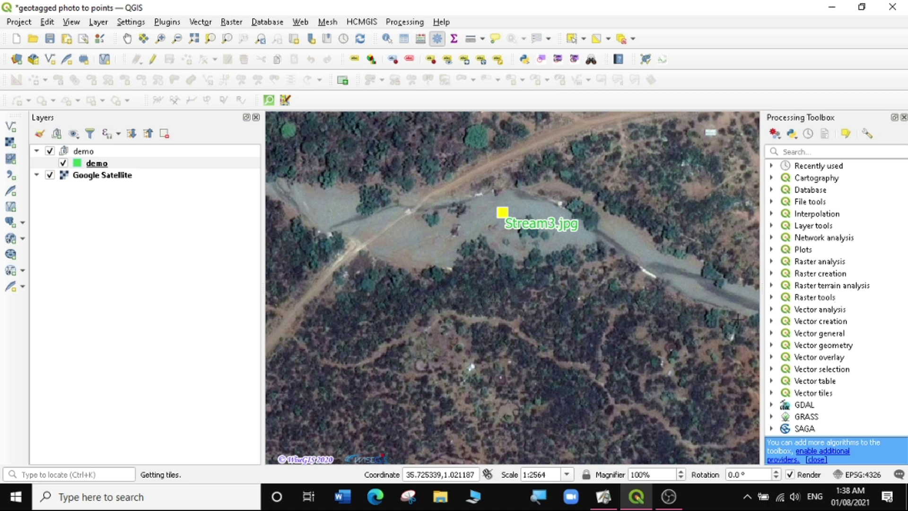
# Widen the Processing Toolbox and open the Import geotagged photos algorithm from the Vector creation group.
pyautogui.click(772, 321)
pyautogui.scroll(-3, 904, 293)
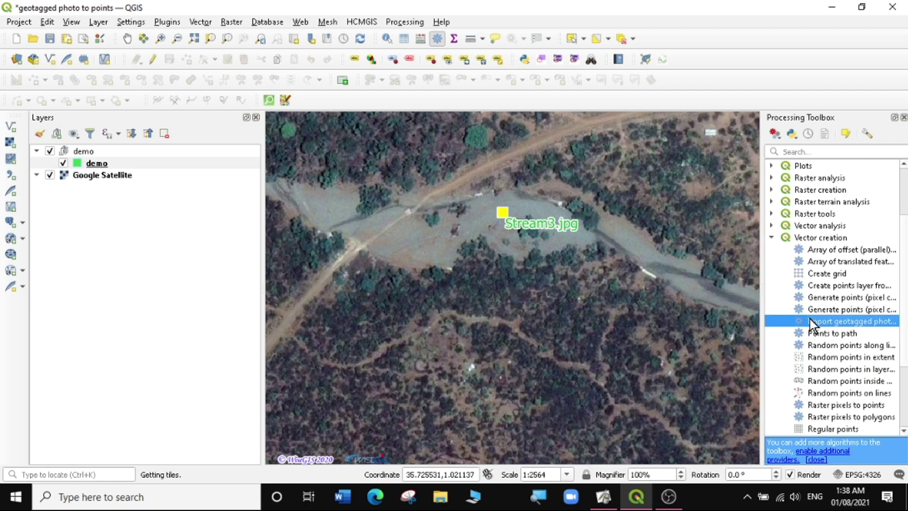
pyautogui.moveTo(761, 304); pyautogui.dragTo(730, 305)
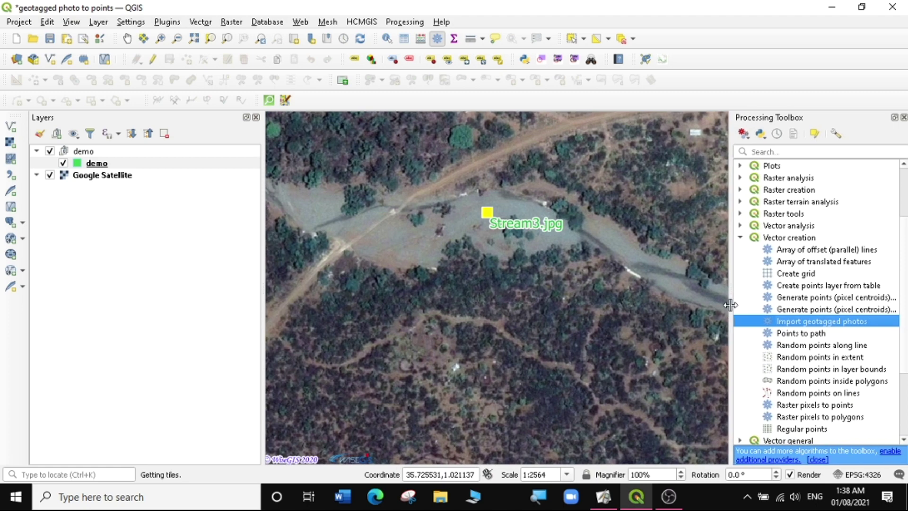
pyautogui.doubleClick(817, 318)
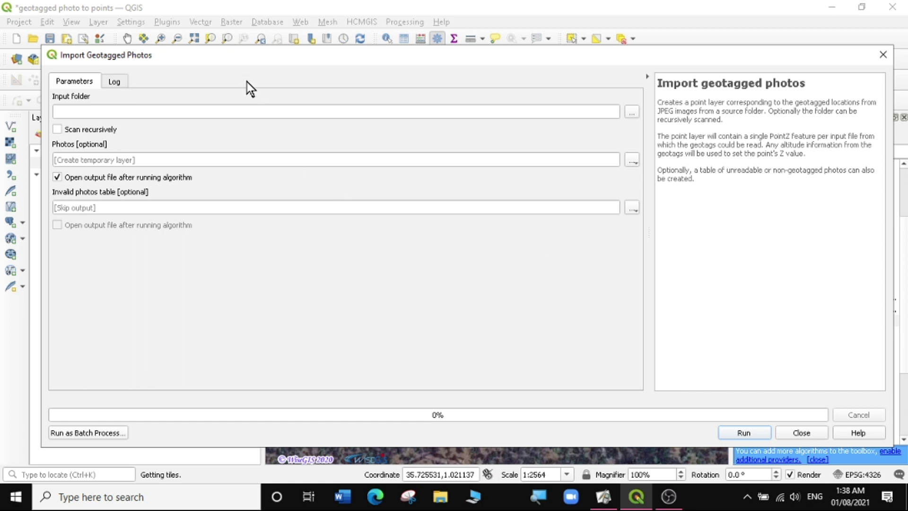
pyautogui.moveTo(233, 58); pyautogui.dragTo(311, 60)
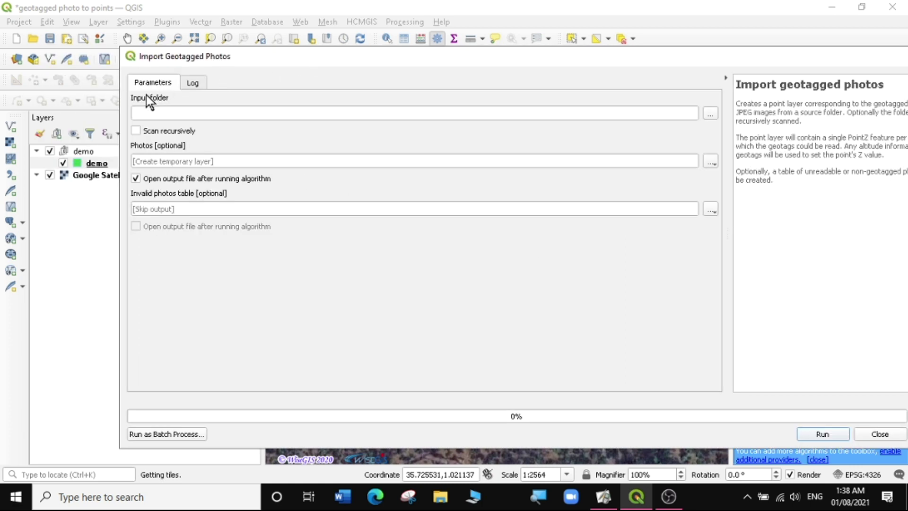
# Set the import's input folder to Fieldwork Photos inside the Desktop's GIS data folder.
pyautogui.click(710, 114)
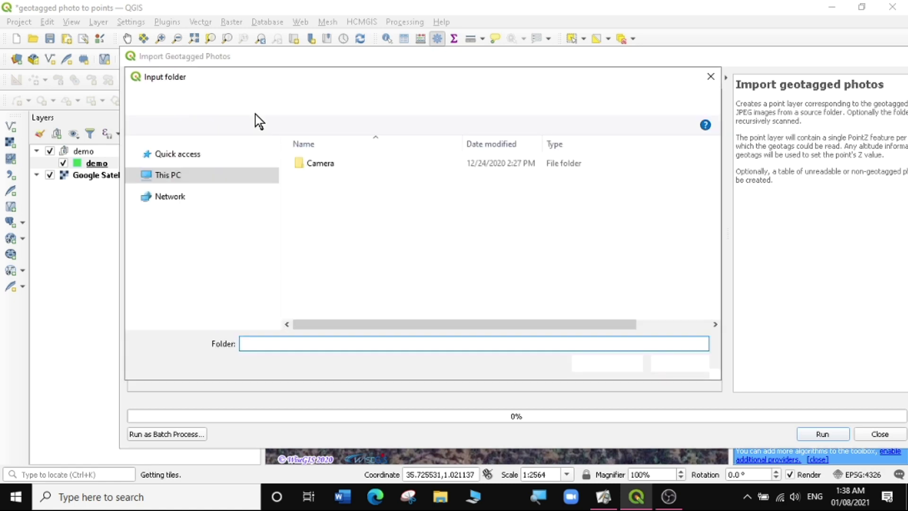
pyautogui.click(315, 232)
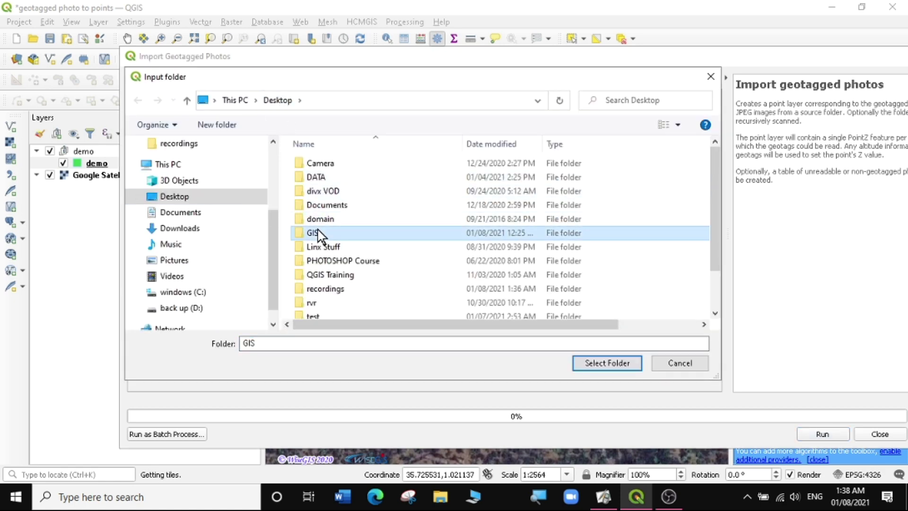
pyautogui.doubleClick(318, 233)
pyautogui.doubleClick(314, 162)
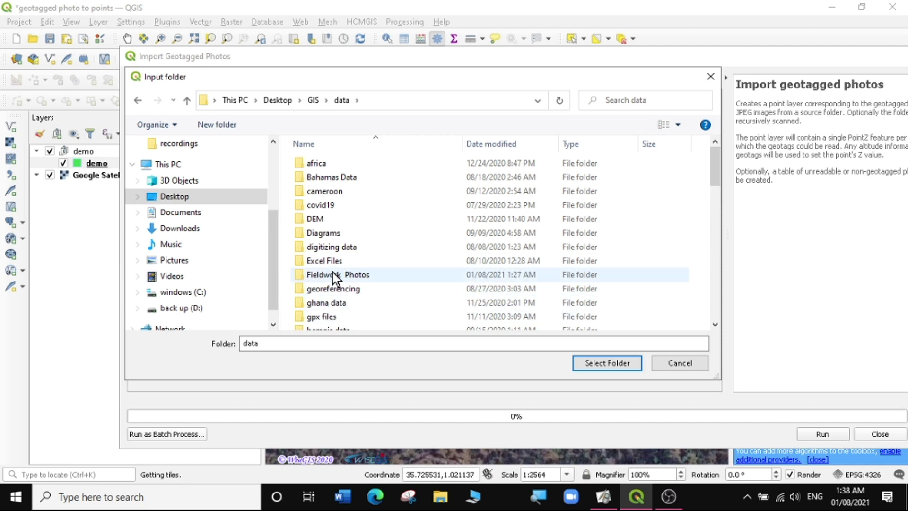
pyautogui.click(332, 274)
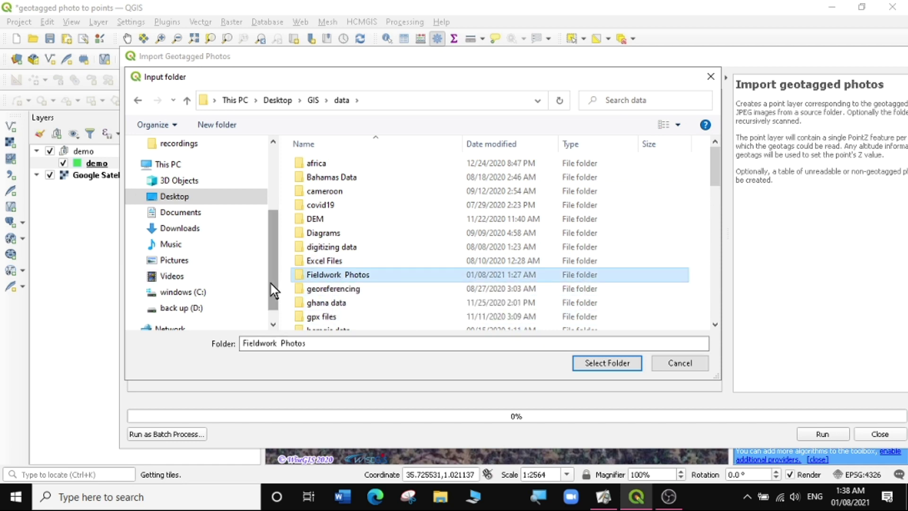
pyautogui.click(592, 363)
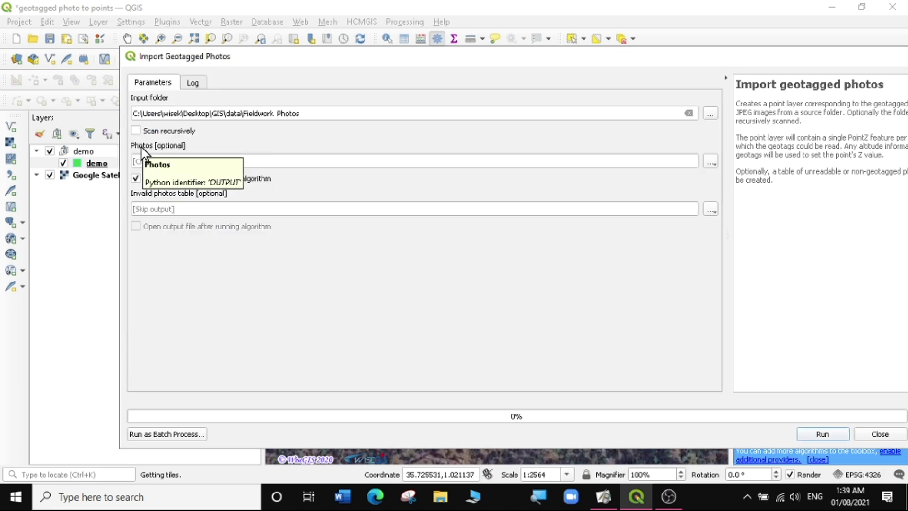
# Direct the Photos output to a file and choose GPKG as its format.
pyautogui.click(713, 162)
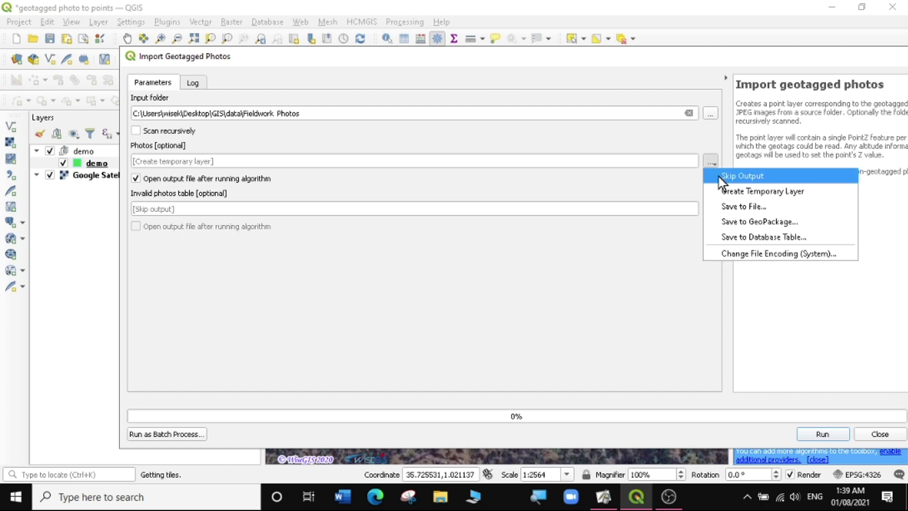
pyautogui.click(742, 208)
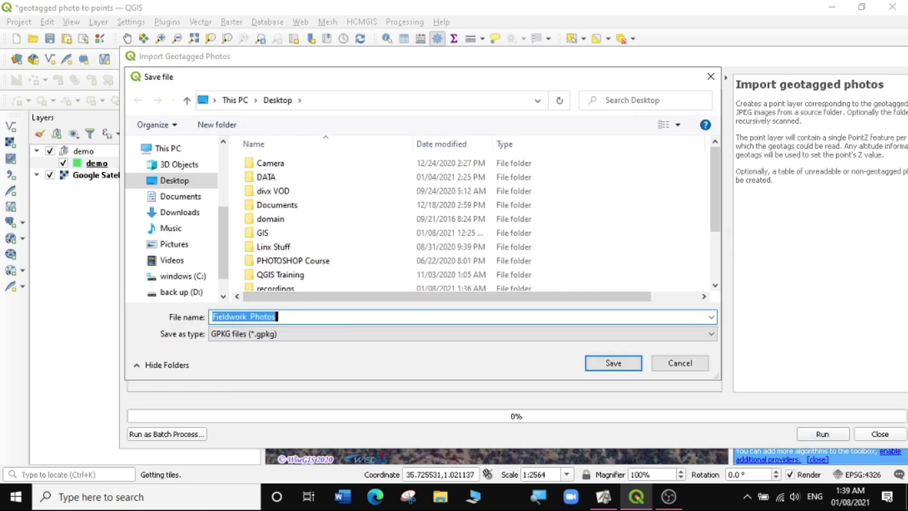
pyautogui.click(297, 334)
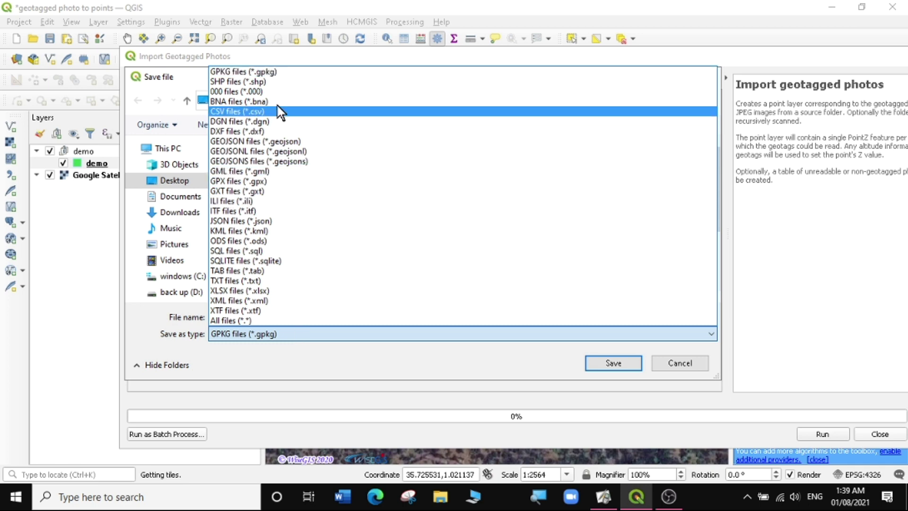
pyautogui.click(250, 74)
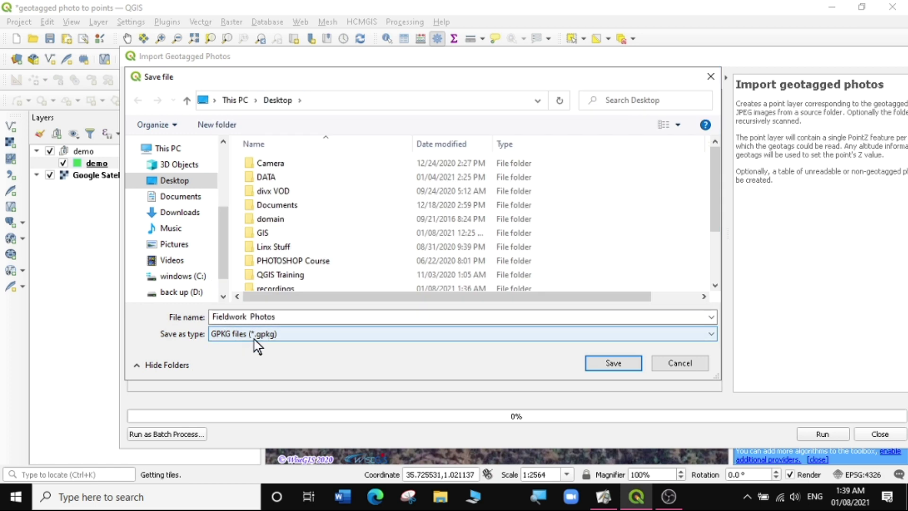
pyautogui.click(263, 323)
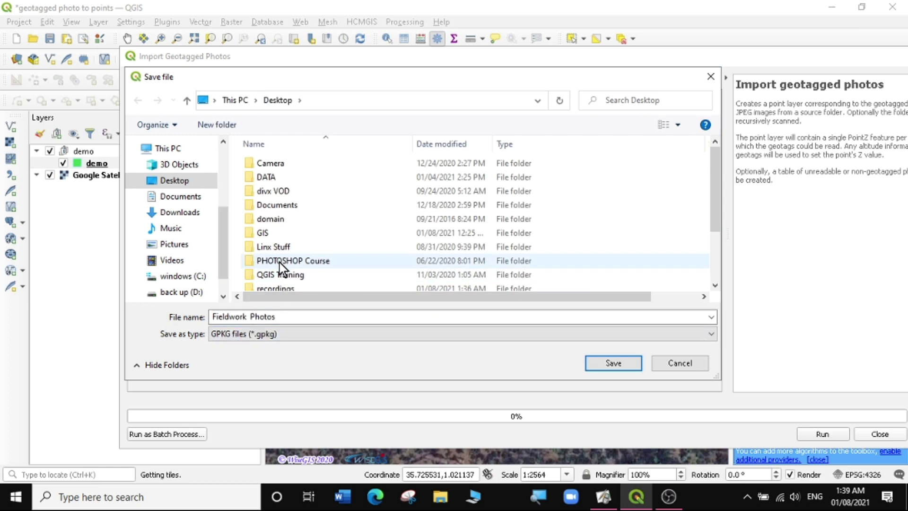
# Save the output file as demo2 in the Fieldwork Photos folder under GIS data.
pyautogui.doubleClick(272, 233)
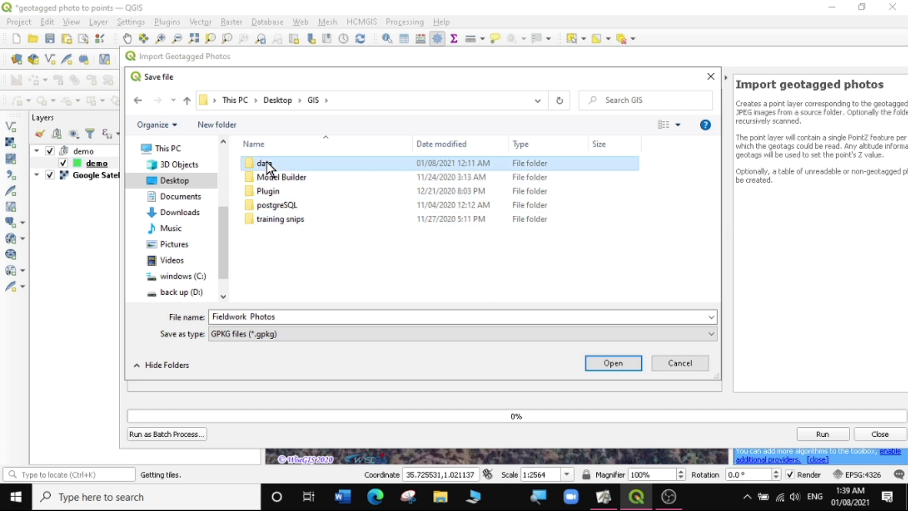
pyautogui.doubleClick(267, 163)
pyautogui.doubleClick(277, 273)
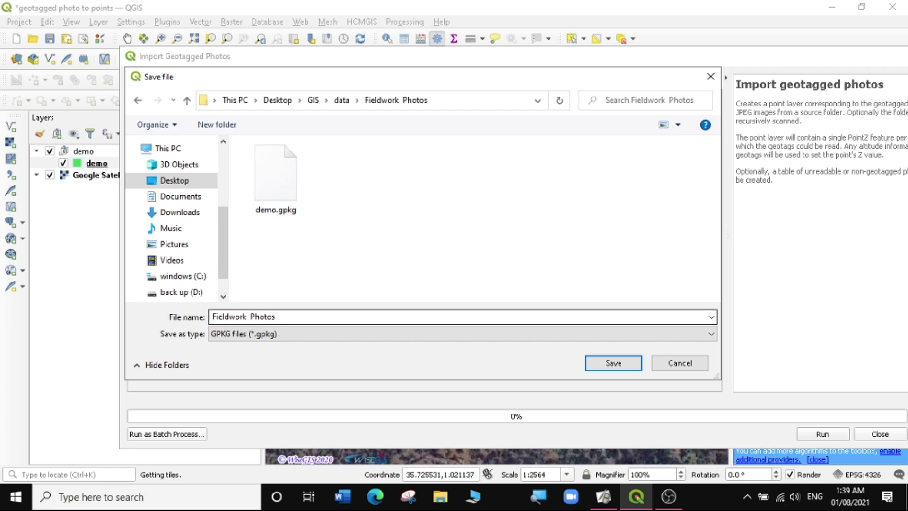
pyautogui.moveTo(213, 316); pyautogui.dragTo(276, 316)
pyautogui.write('d')
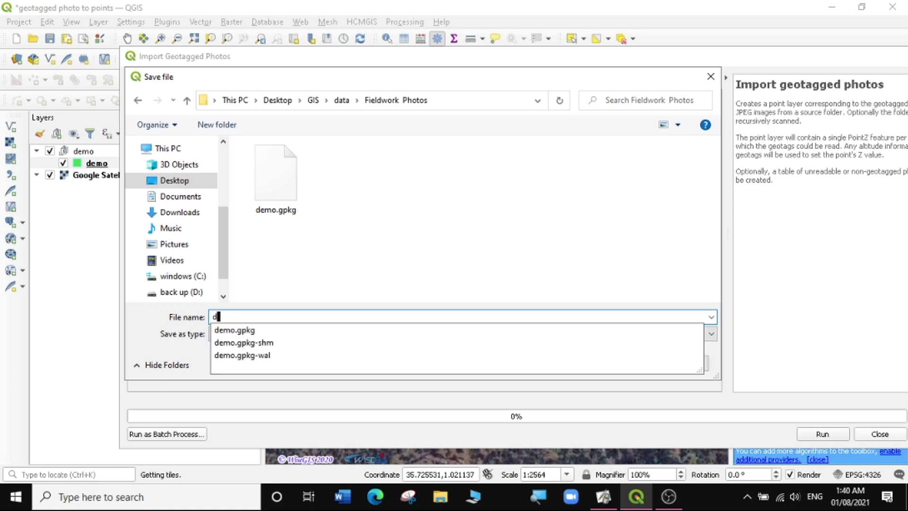
pyautogui.write('emo2')
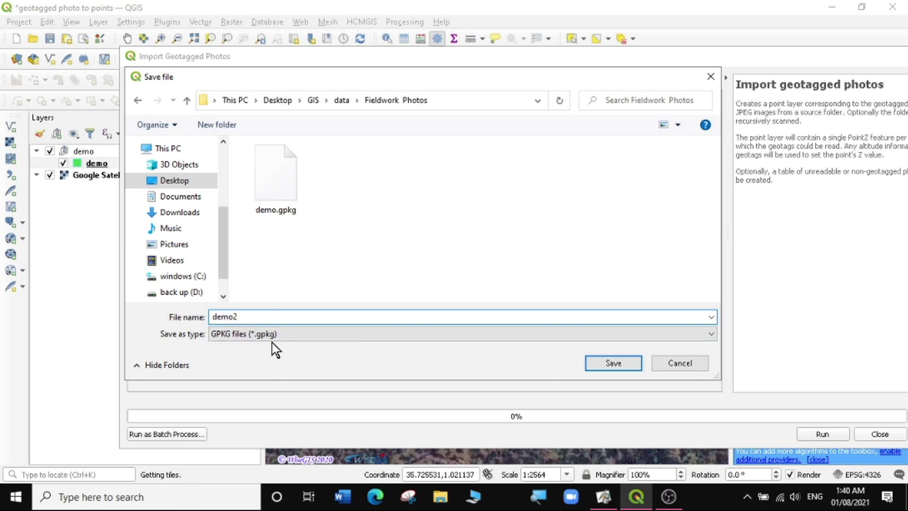
pyautogui.click(613, 363)
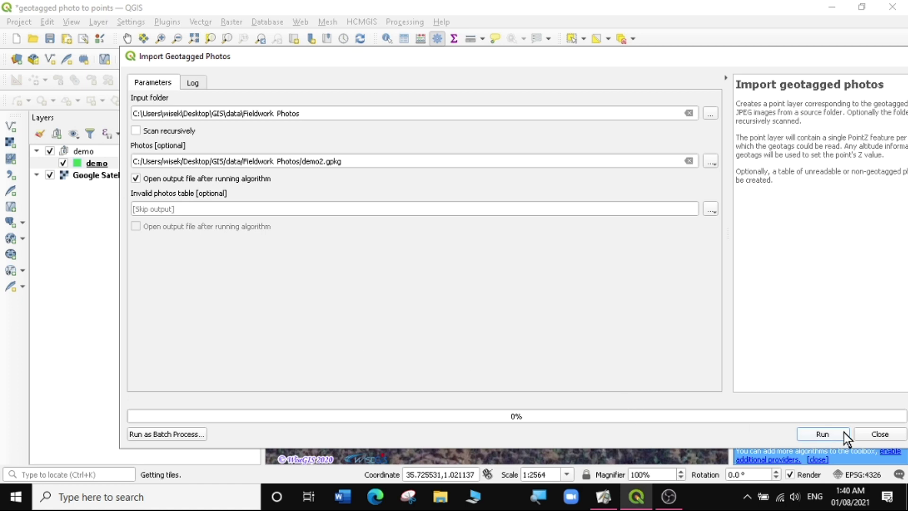
# Run the geotagged photo import, close its dialog after reviewing the log, and hide the original demo layer.
pyautogui.moveTo(642, 56); pyautogui.dragTo(596, 38)
pyautogui.click(766, 419)
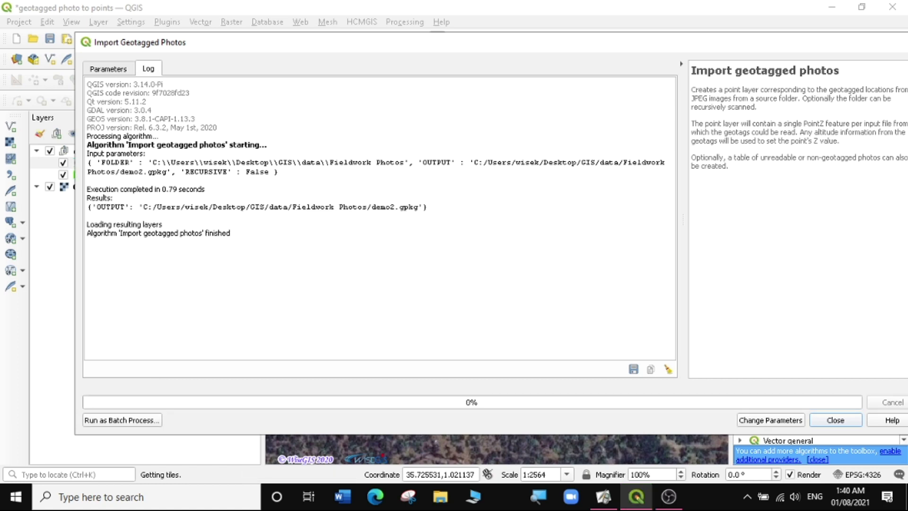
pyautogui.moveTo(231, 234); pyautogui.dragTo(109, 225)
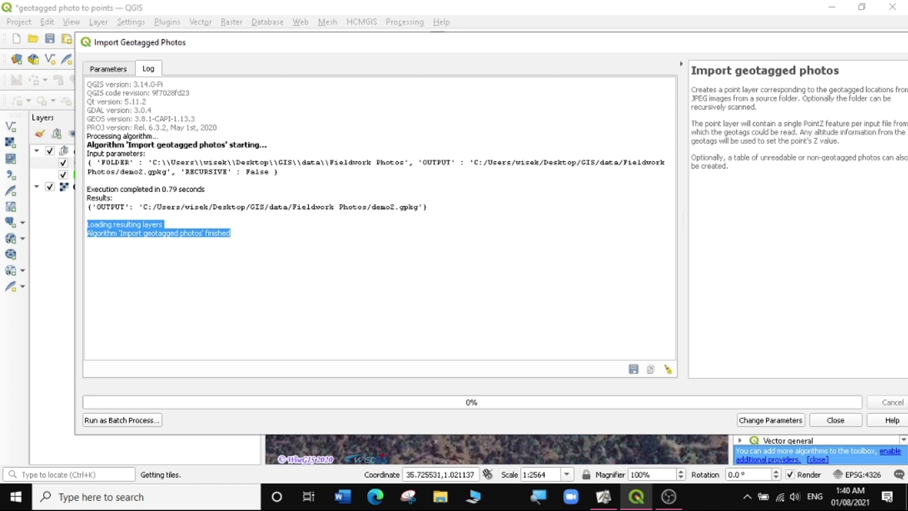
pyautogui.click(841, 421)
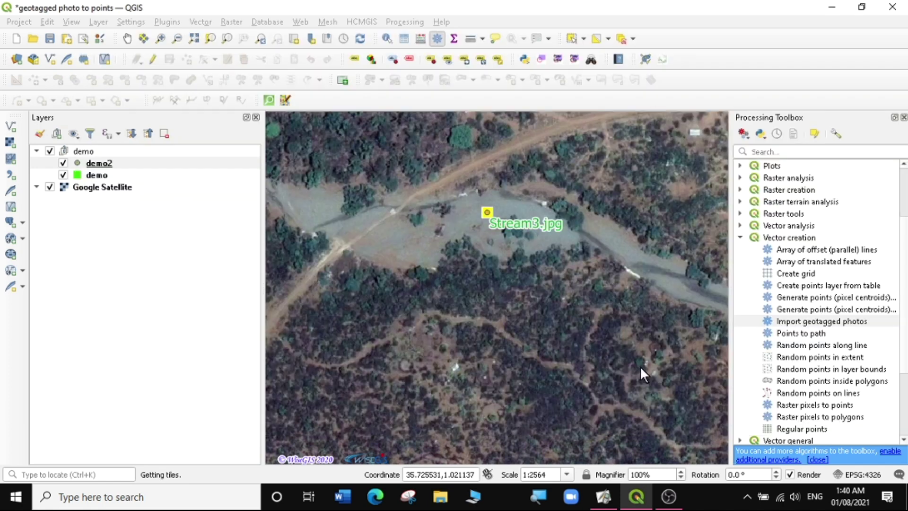
pyautogui.click(63, 174)
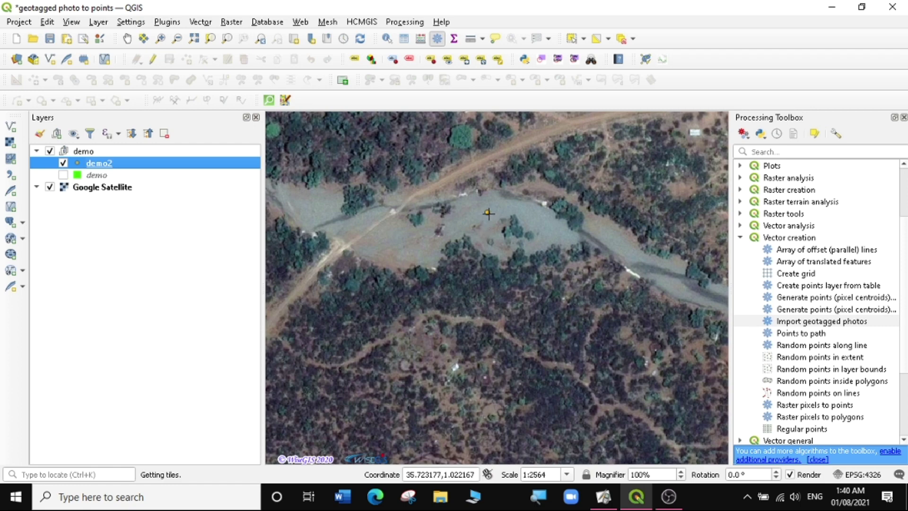
# Review the demo2 layer's attribute table and close it.
pyautogui.rightClick(104, 164)
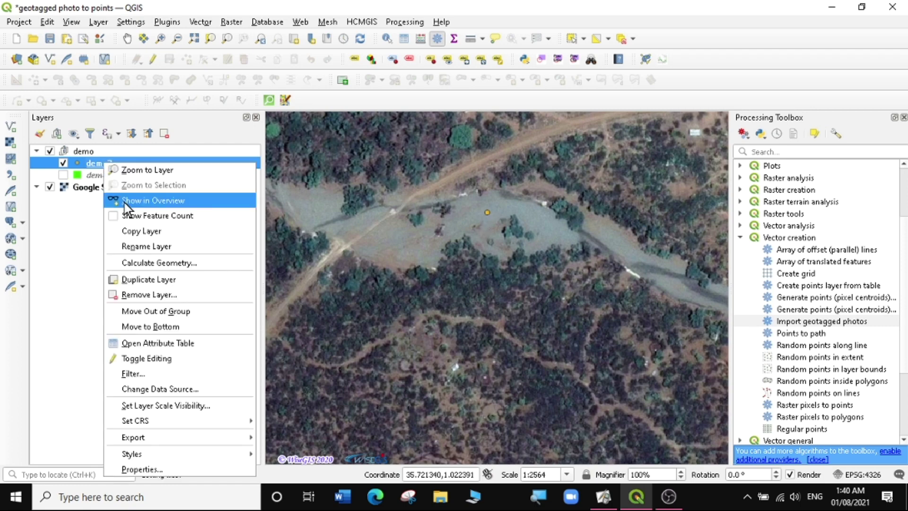
pyautogui.click(146, 343)
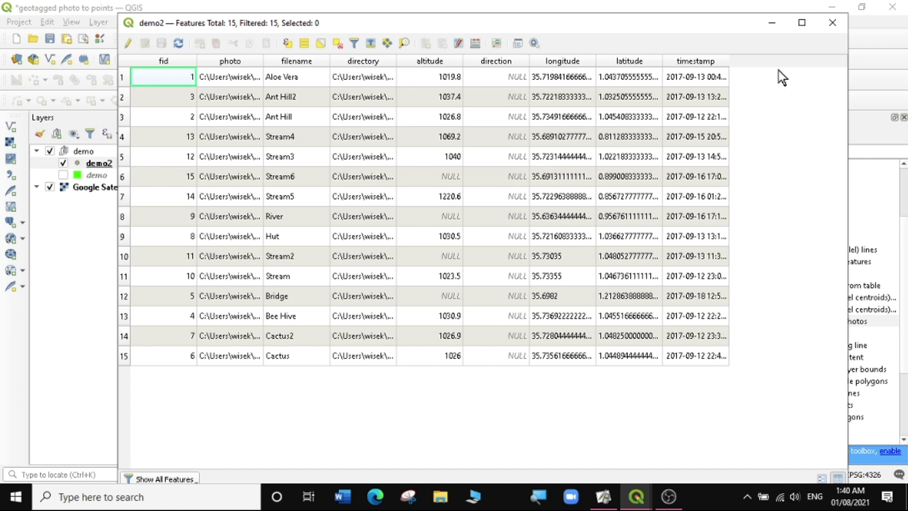
pyautogui.click(828, 28)
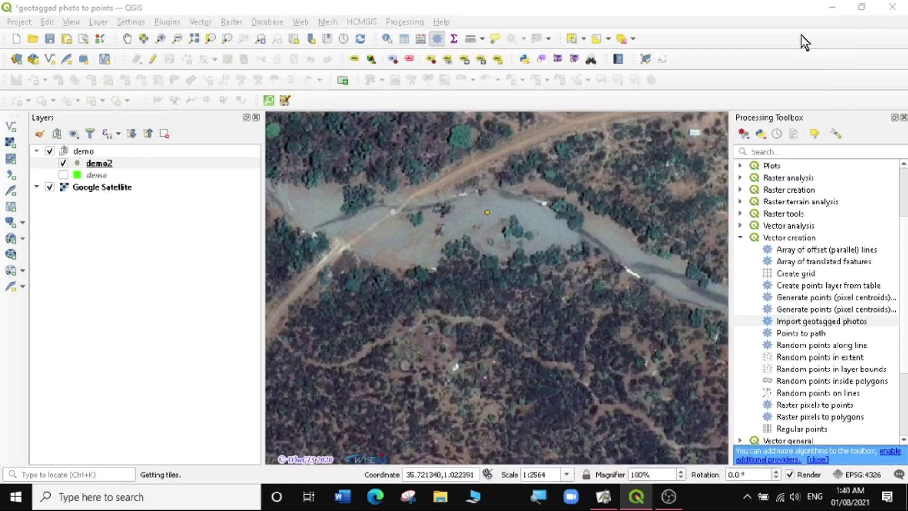
# Examine the original demo layer's attribute table across to its camera fields, then close it.
pyautogui.click(99, 175)
pyautogui.rightClick(99, 175)
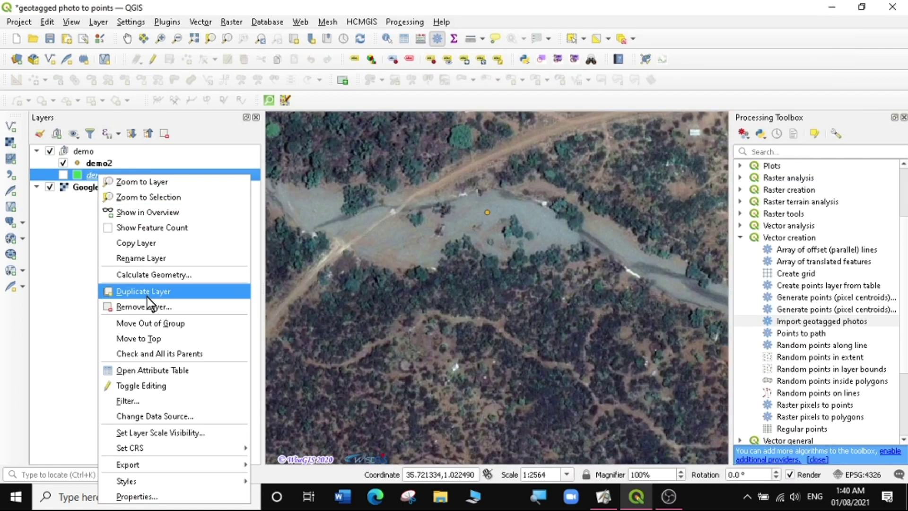
pyautogui.click(142, 370)
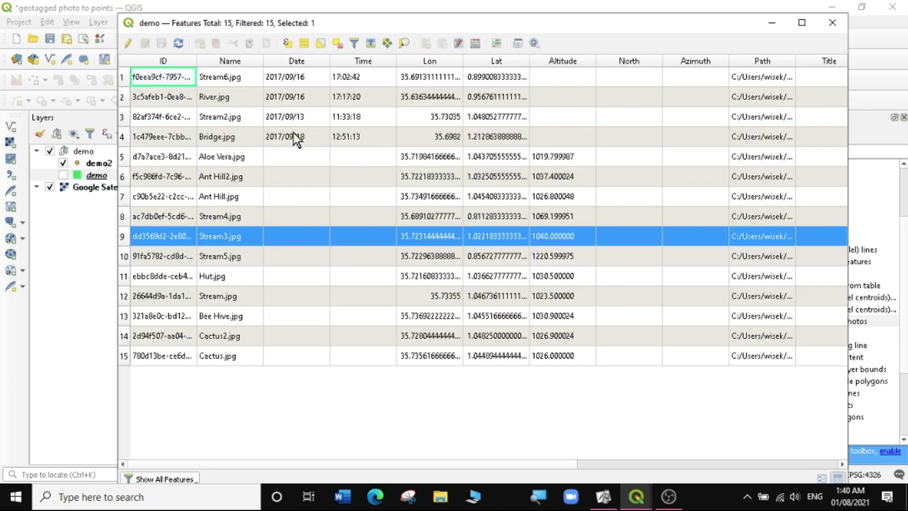
pyautogui.moveTo(270, 465); pyautogui.dragTo(573, 481)
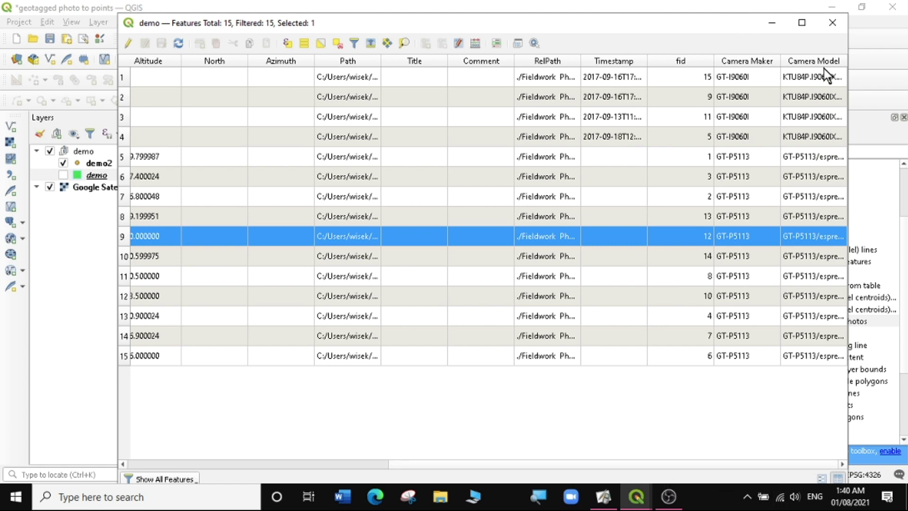
pyautogui.click(833, 23)
# Widen the photo column in demo2's attribute table to read the full file paths, then close the table.
pyautogui.click(88, 173)
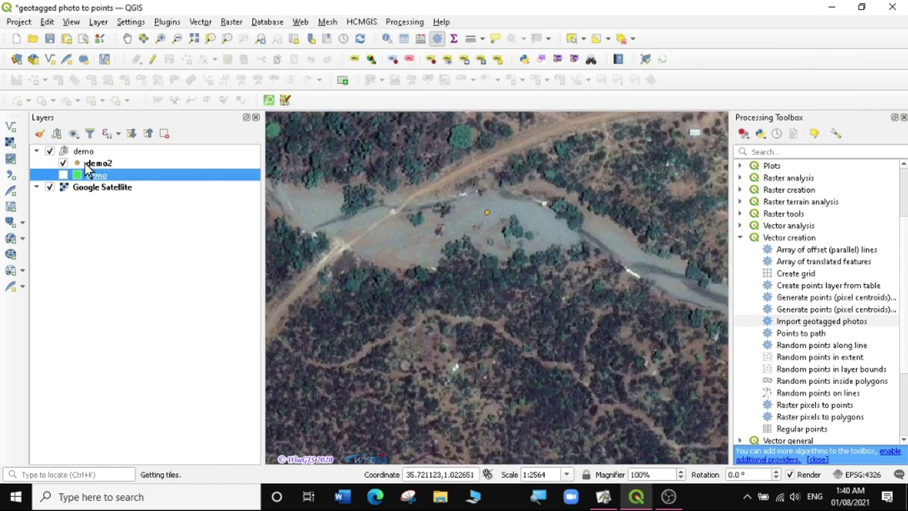
pyautogui.rightClick(87, 163)
pyautogui.click(122, 345)
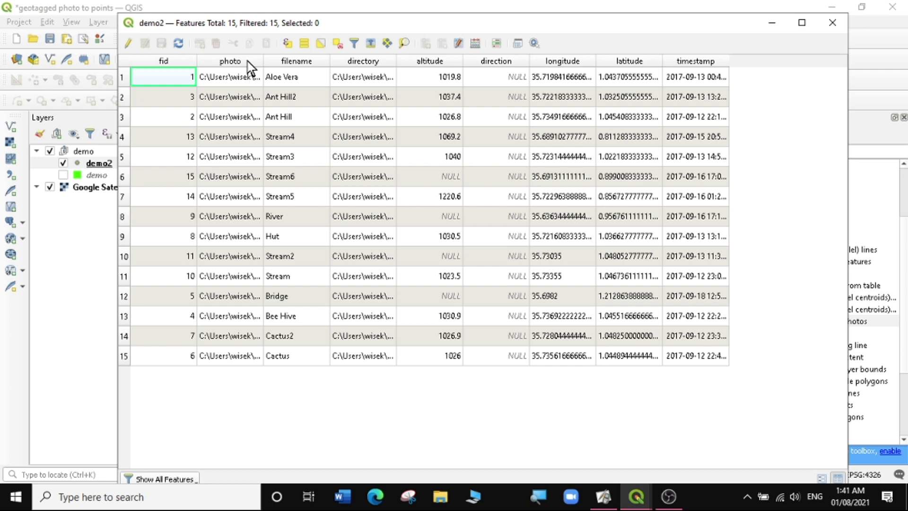
pyautogui.moveTo(263, 60); pyautogui.dragTo(483, 66)
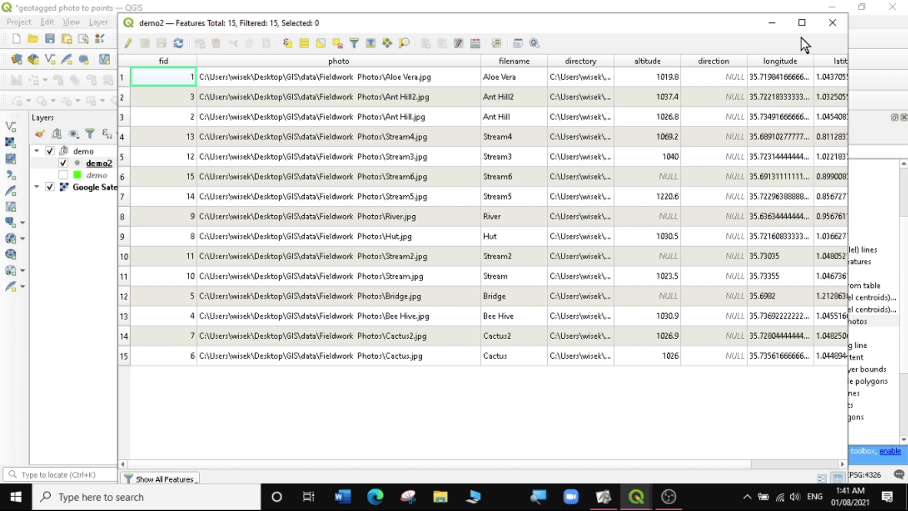
pyautogui.click(832, 23)
# Move the demo2 layer out of the demo group and identify its point on the riverbed.
pyautogui.moveTo(93, 163); pyautogui.dragTo(142, 182)
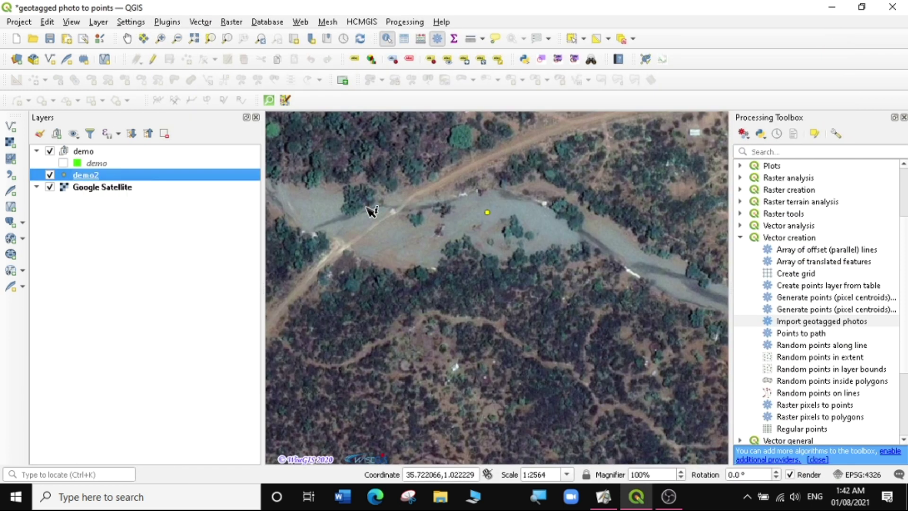
pyautogui.click(488, 213)
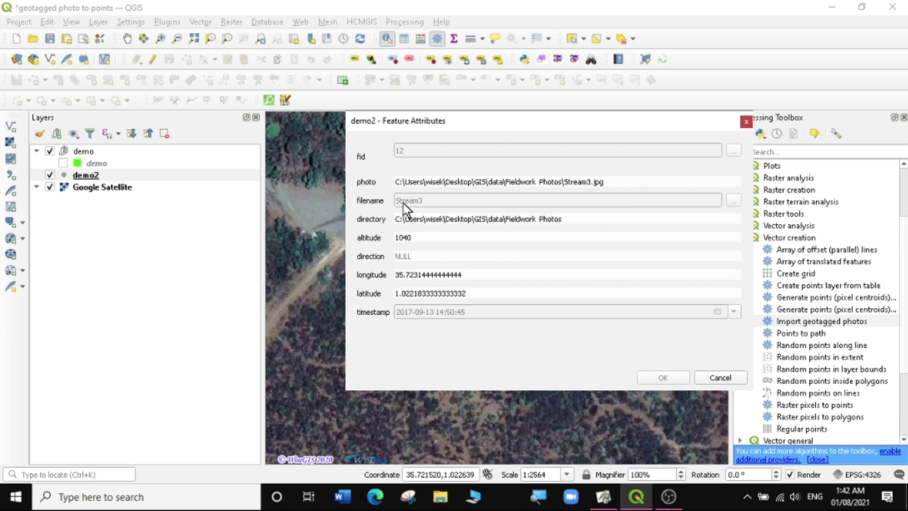
pyautogui.click(746, 122)
pyautogui.click(81, 174)
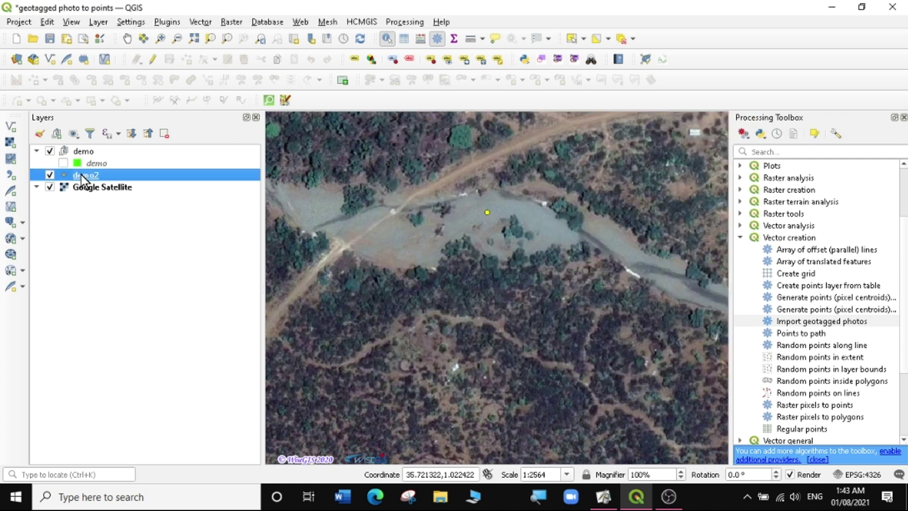
pyautogui.rightClick(82, 174)
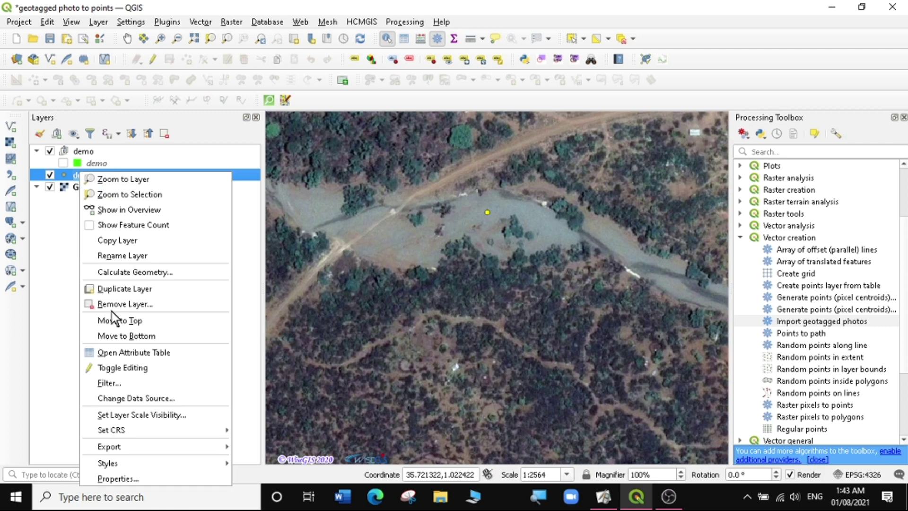
pyautogui.click(124, 476)
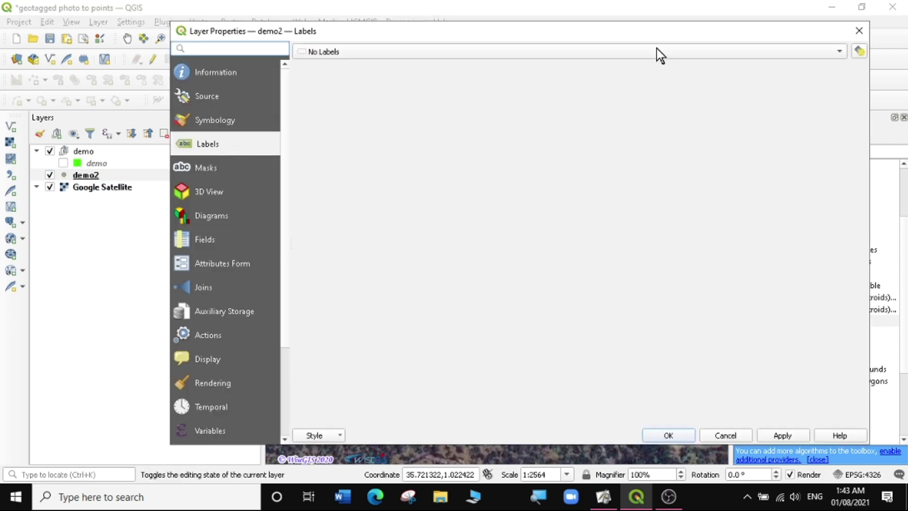
pyautogui.click(859, 31)
# Check the photo path field in demo2's attribute table again and close the table.
pyautogui.click(87, 176)
pyautogui.rightClick(87, 176)
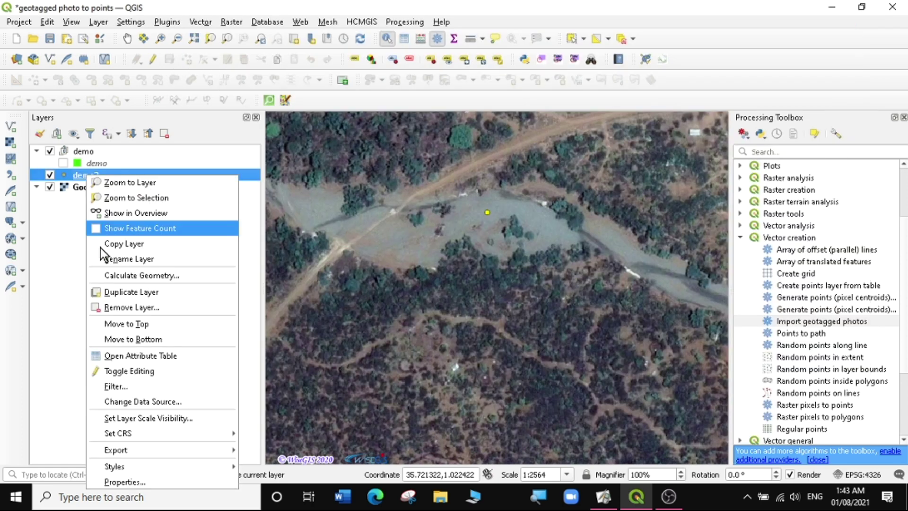
pyautogui.click(124, 355)
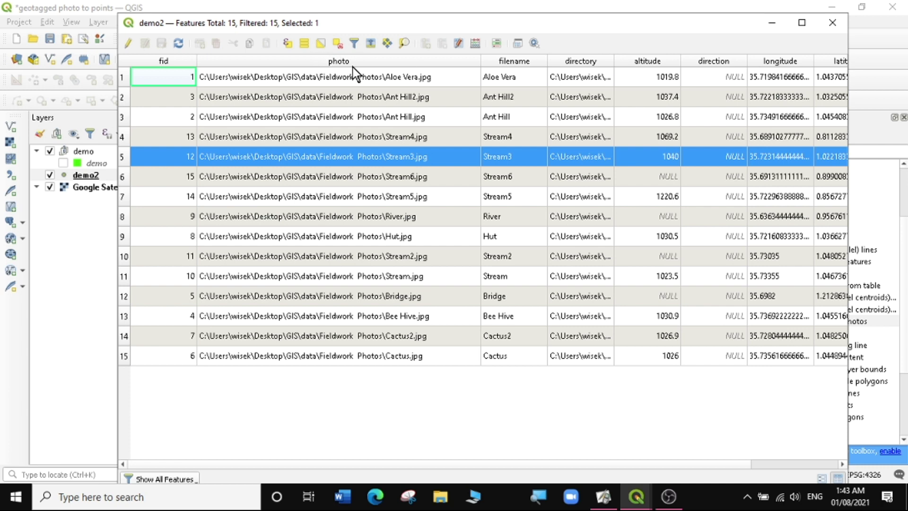
pyautogui.click(832, 22)
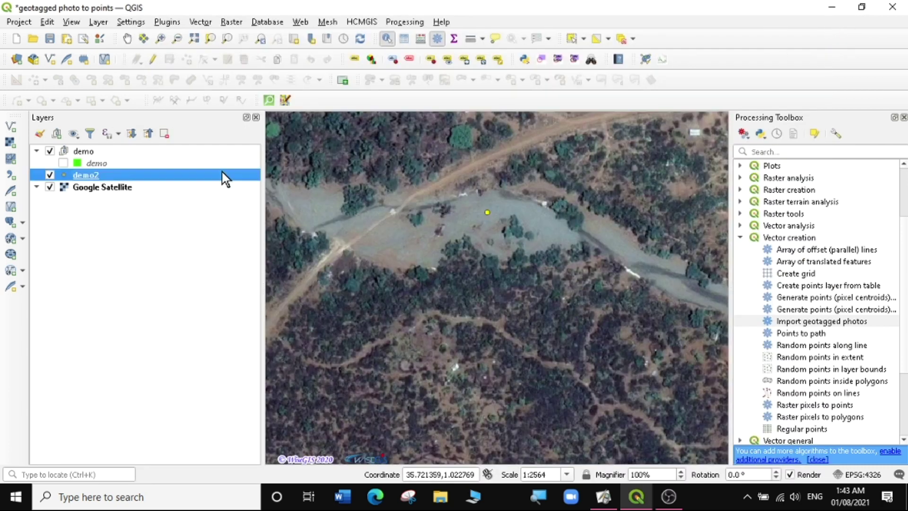
# In demo2's attributes form settings, set the photo field's widget type to Attachment.
pyautogui.rightClick(78, 174)
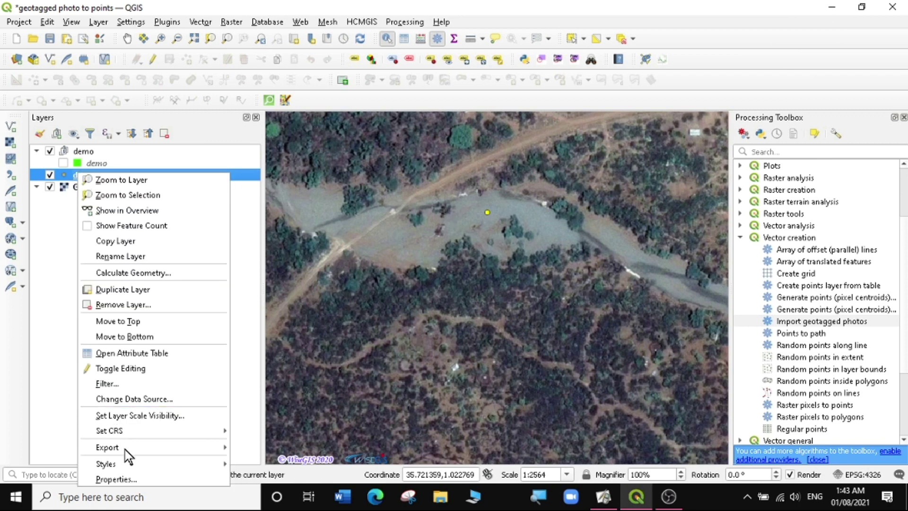
pyautogui.click(128, 478)
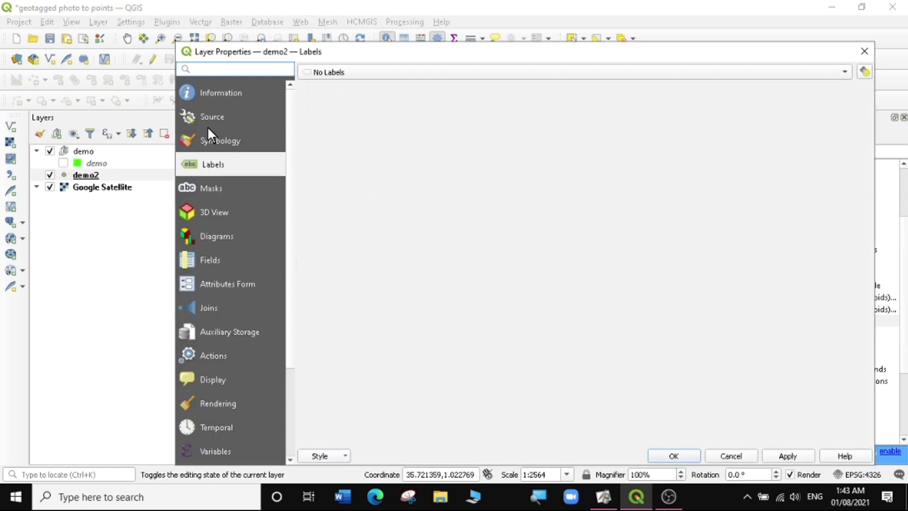
pyautogui.click(219, 285)
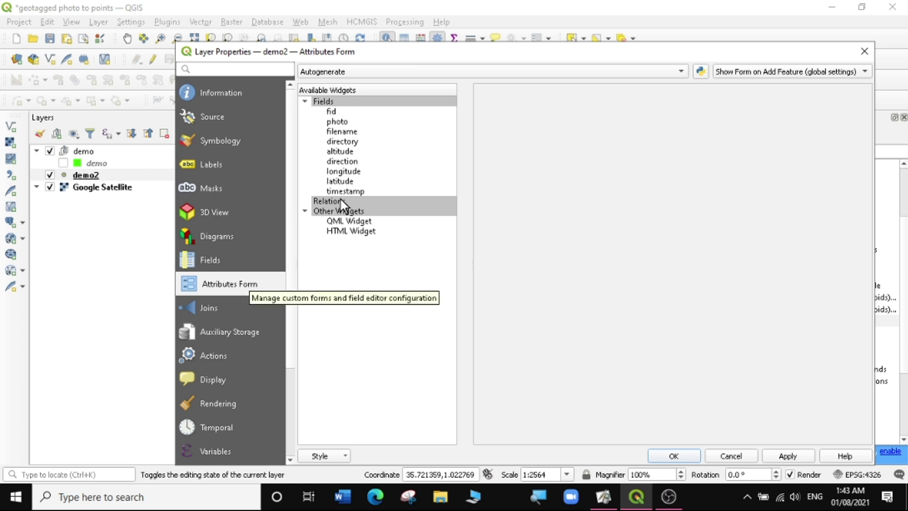
pyautogui.click(338, 122)
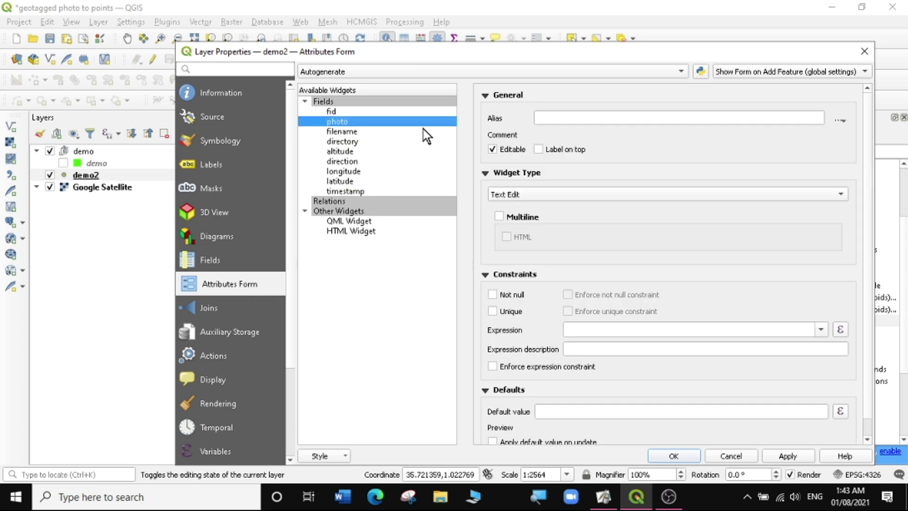
pyautogui.click(526, 194)
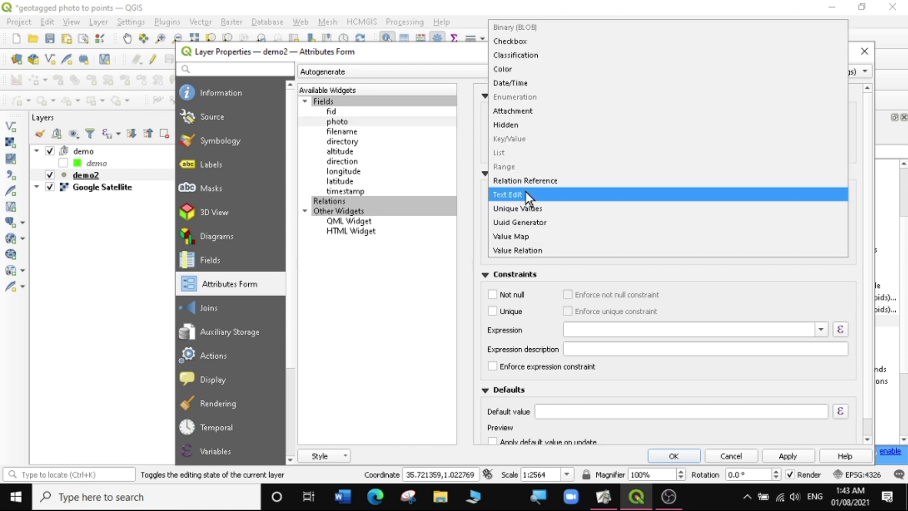
pyautogui.click(524, 115)
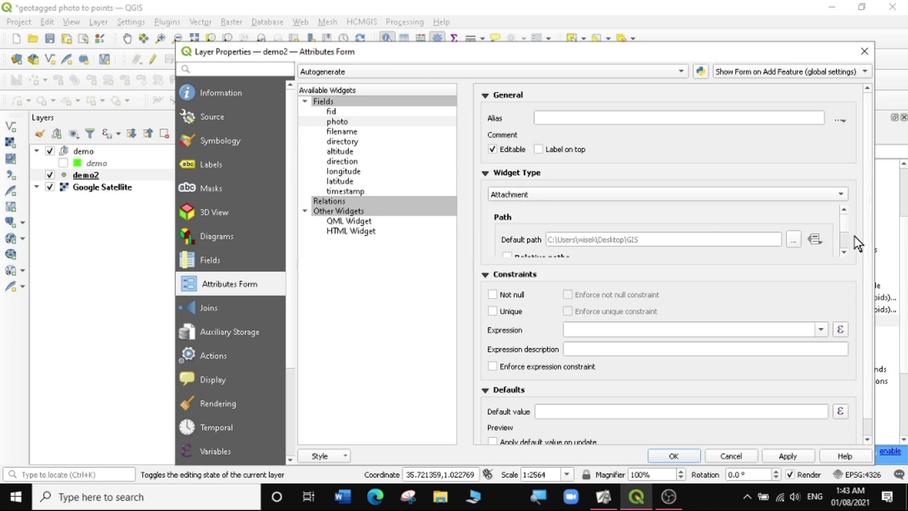
# Set the attachment's default path to the Fieldwork Photos folder inside the Desktop's GIS data folder.
pyautogui.click(846, 252)
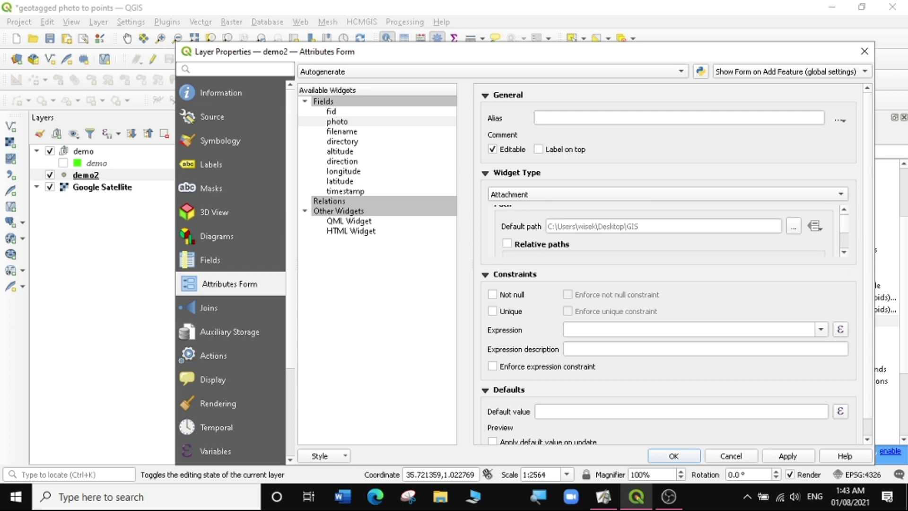
pyautogui.click(793, 227)
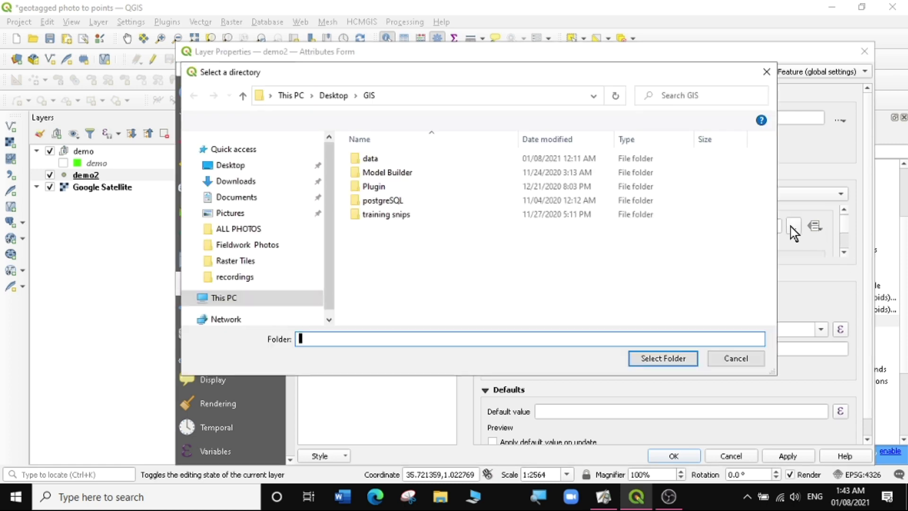
pyautogui.doubleClick(384, 161)
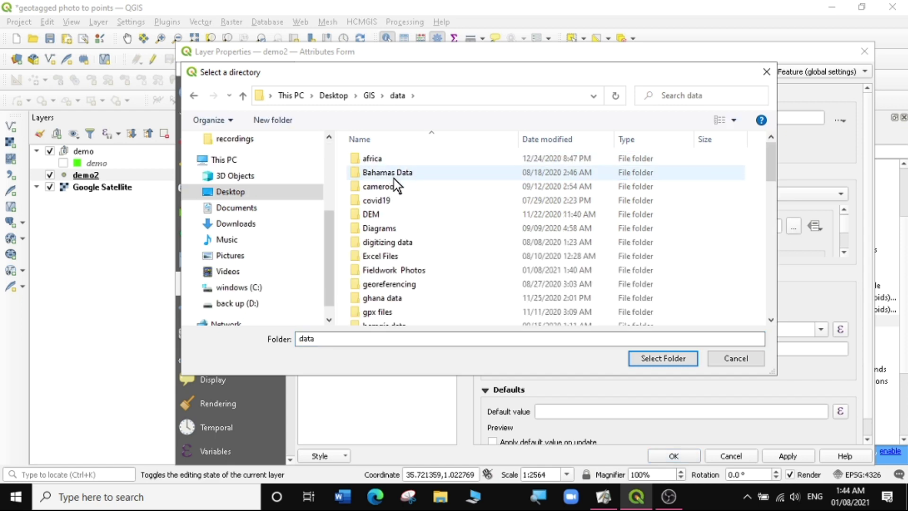
pyautogui.click(387, 269)
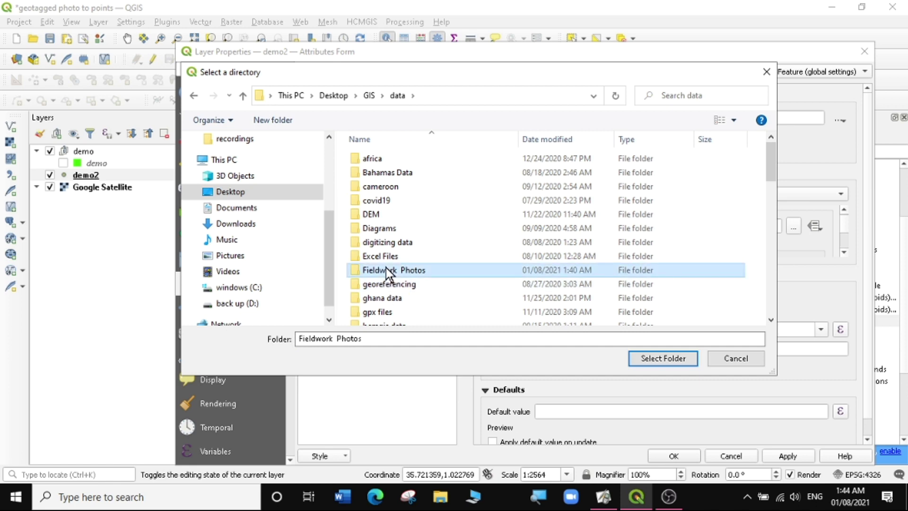
pyautogui.click(653, 360)
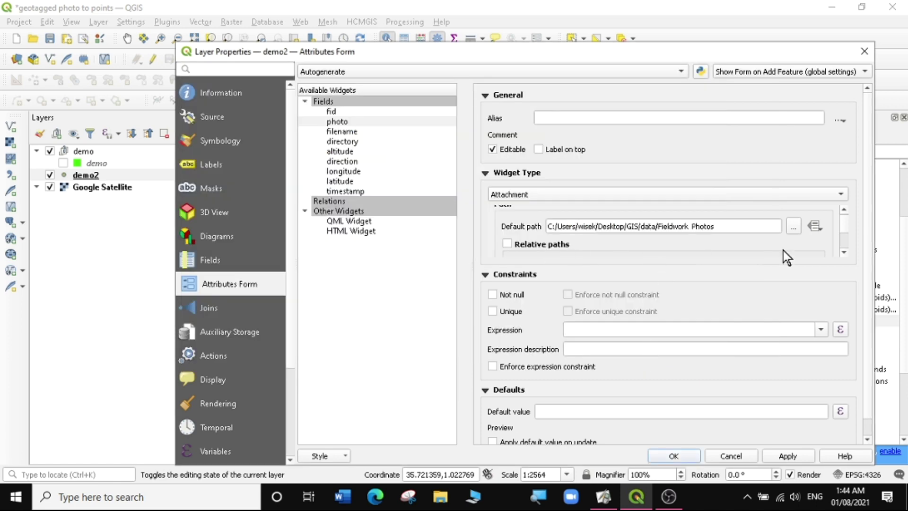
# Enable relative paths for the photo attachment, relative to the project path.
pyautogui.click(843, 251)
pyautogui.click(844, 252)
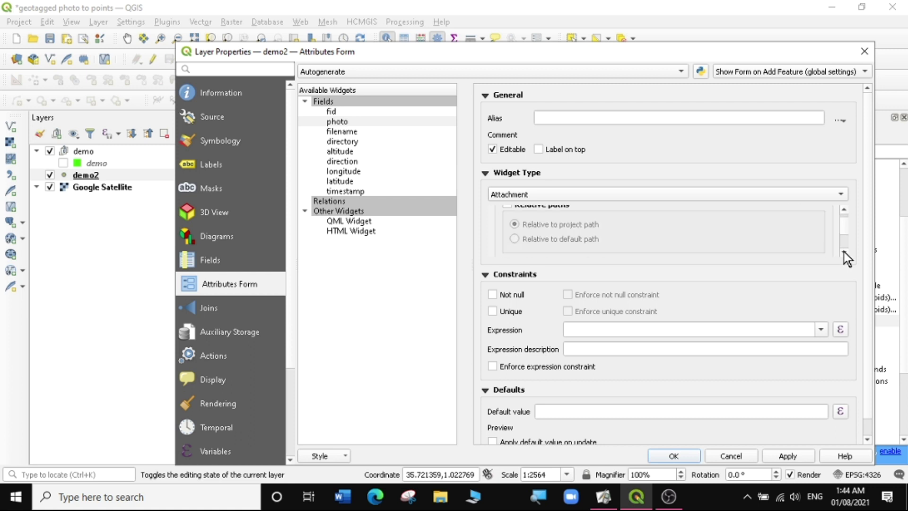
pyautogui.click(843, 209)
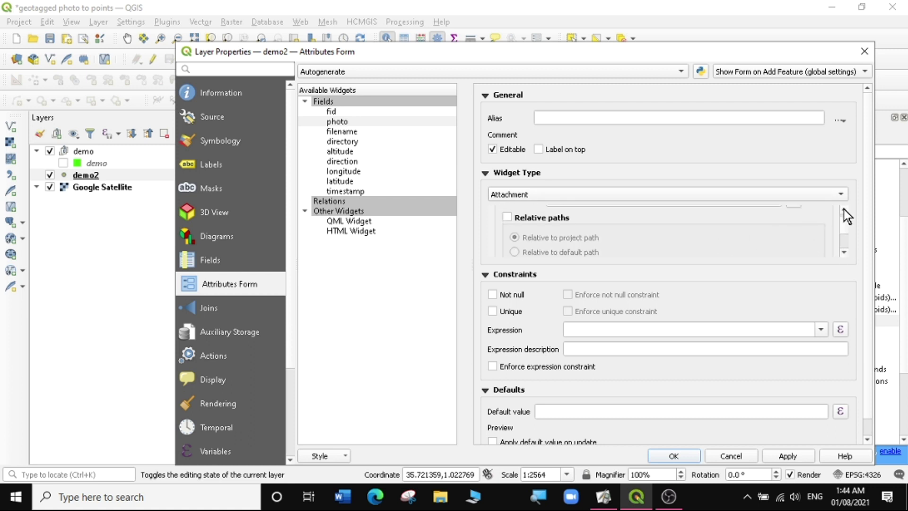
pyautogui.click(506, 217)
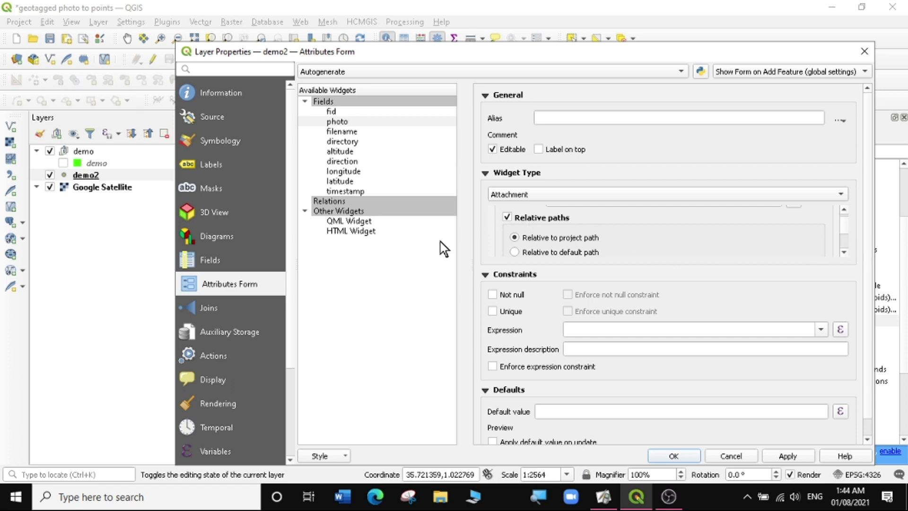
# Set the photo attachment's integrated document viewer type to Image.
pyautogui.click(845, 253)
pyautogui.click(845, 253)
pyautogui.click(844, 253)
pyautogui.click(844, 252)
pyautogui.click(844, 252)
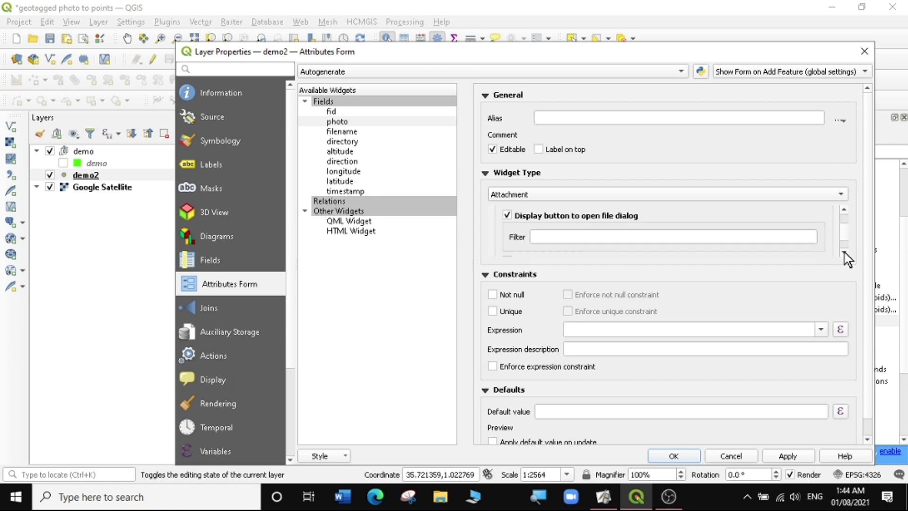
pyautogui.click(845, 252)
pyautogui.click(844, 252)
pyautogui.click(844, 253)
pyautogui.click(845, 252)
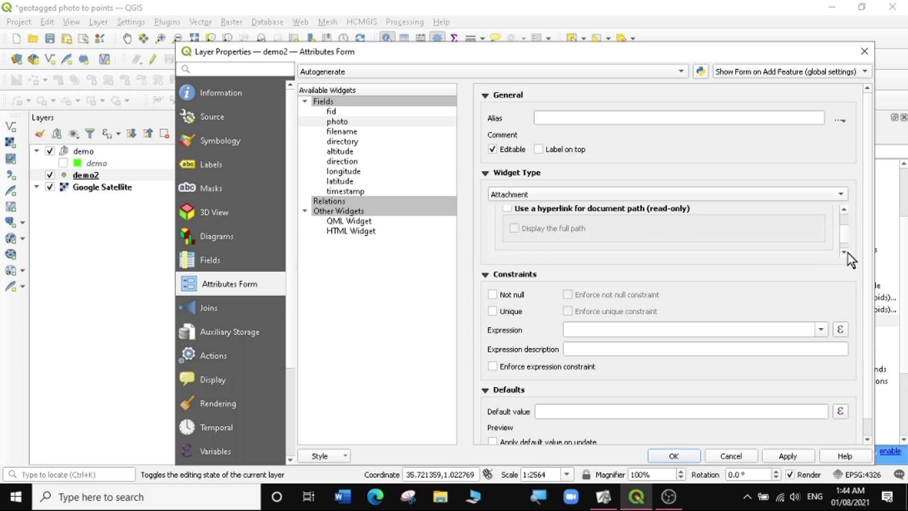
pyautogui.click(845, 252)
pyautogui.click(844, 252)
pyautogui.click(844, 253)
pyautogui.click(568, 228)
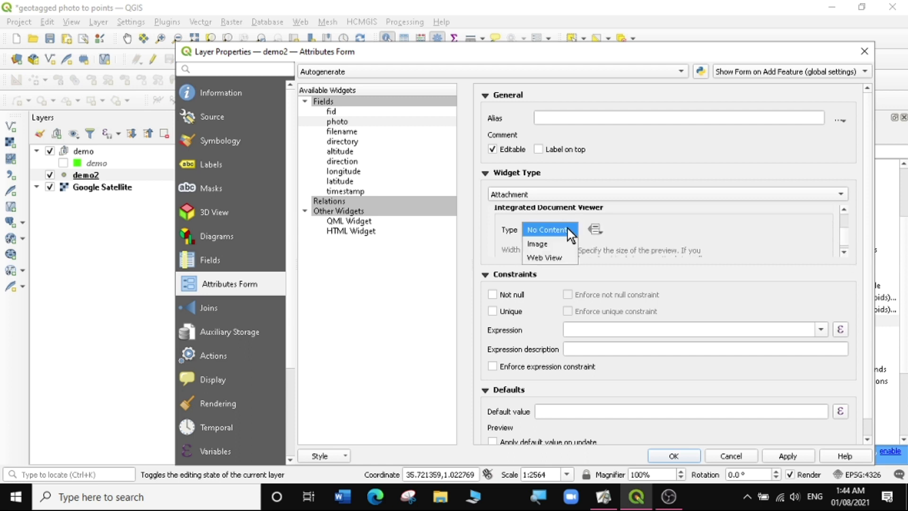
pyautogui.click(545, 243)
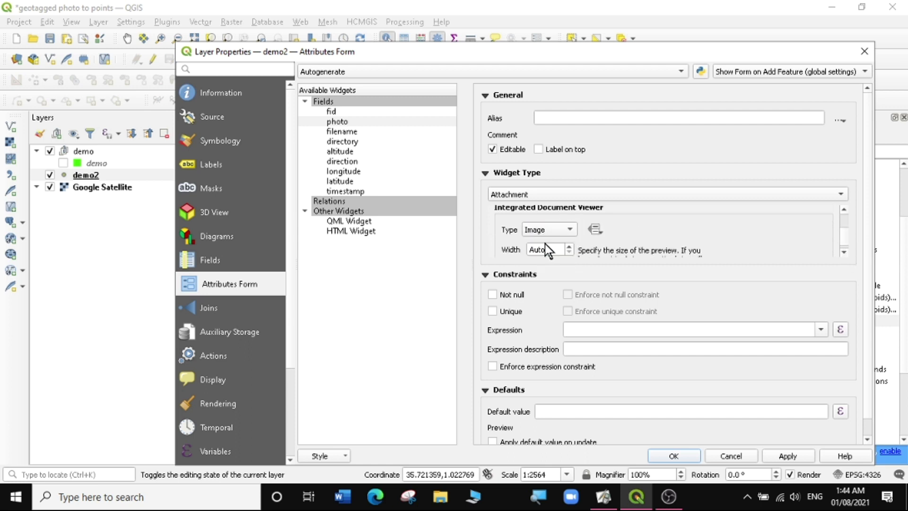
# Apply demo2's photo attachment form settings and identify the streambed point to check its photo preview.
pyautogui.click(845, 252)
pyautogui.click(844, 253)
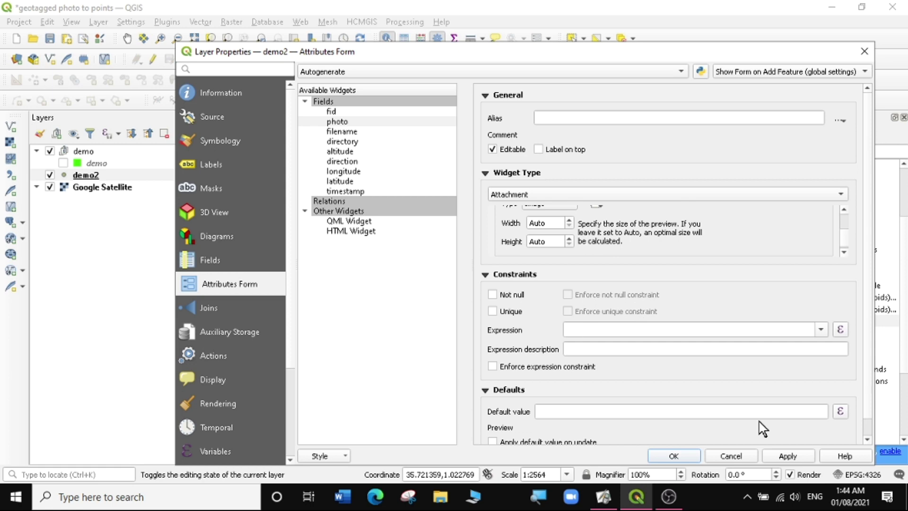
pyautogui.click(786, 457)
pyautogui.click(677, 457)
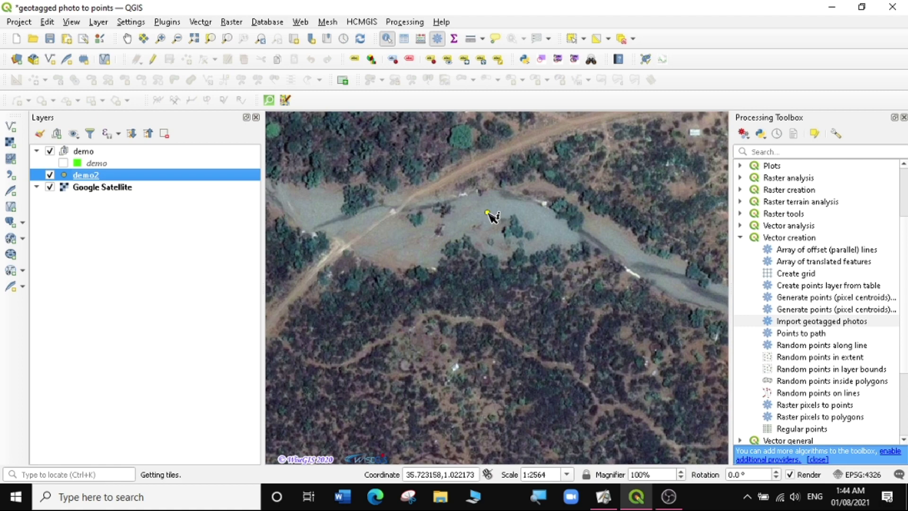
pyautogui.click(490, 213)
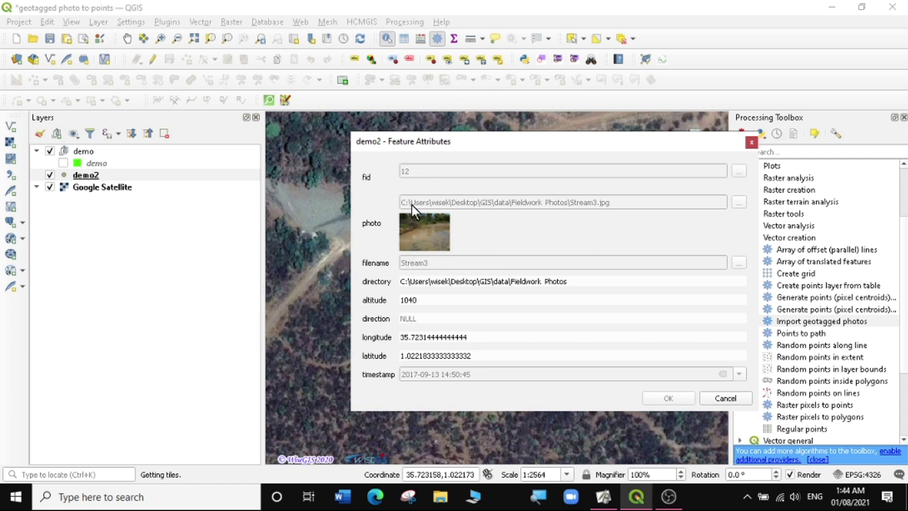
pyautogui.click(751, 142)
# In demo2's attributes form settings, set the photo field's image preview width to 500 px.
pyautogui.rightClick(76, 174)
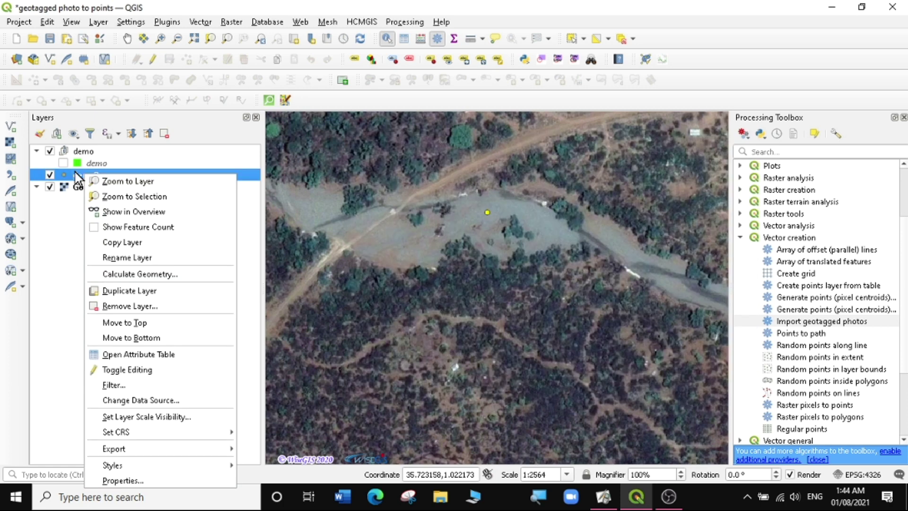
pyautogui.press('Escape')
pyautogui.rightClick(78, 176)
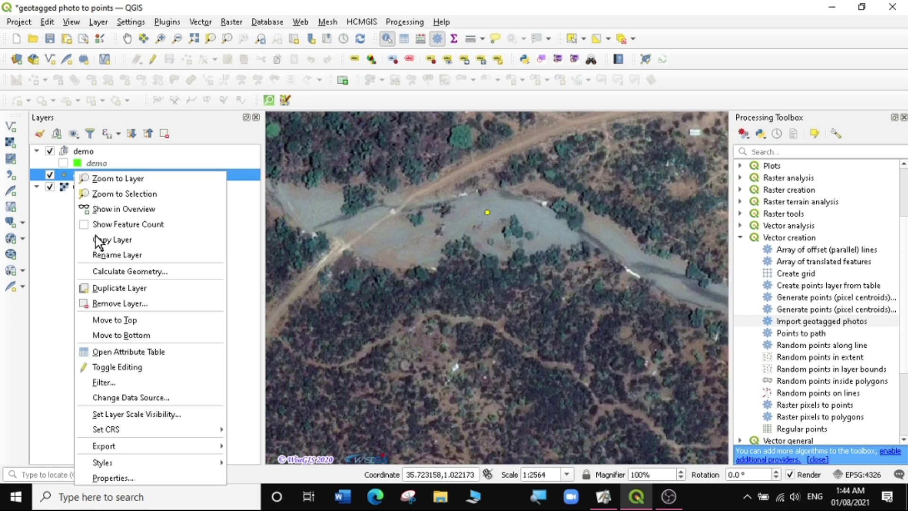
pyautogui.click(112, 476)
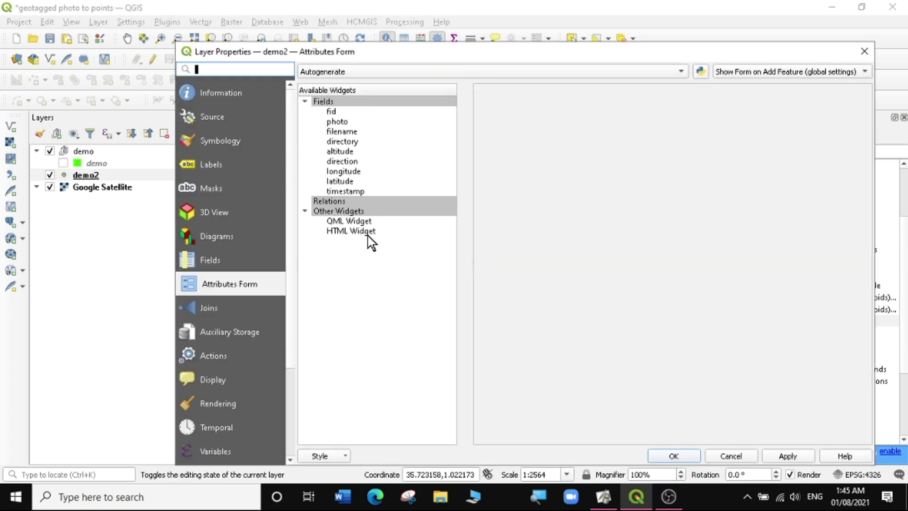
pyautogui.click(344, 124)
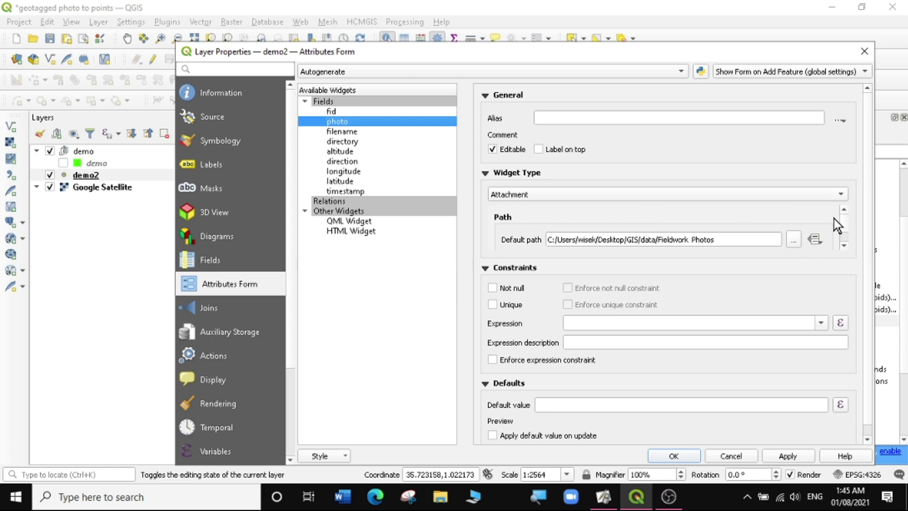
pyautogui.scroll(-5, 844, 246)
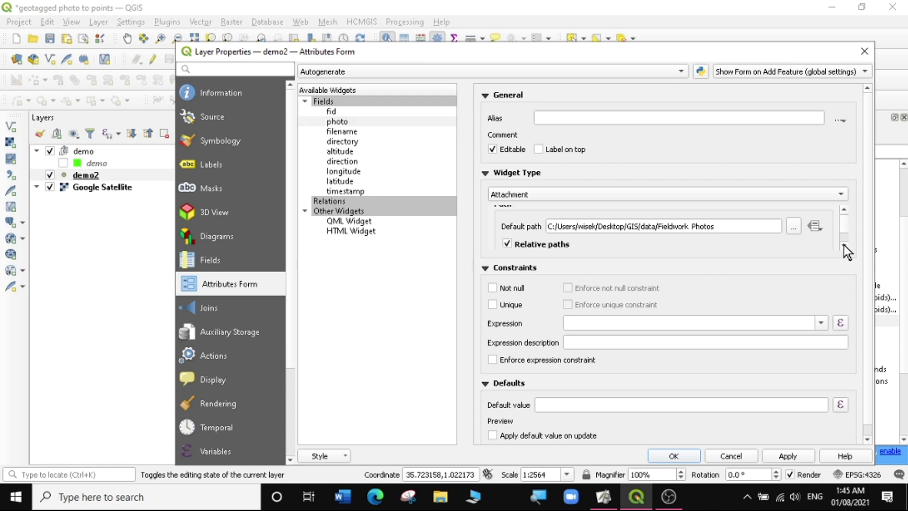
pyautogui.scroll(-6, 844, 246)
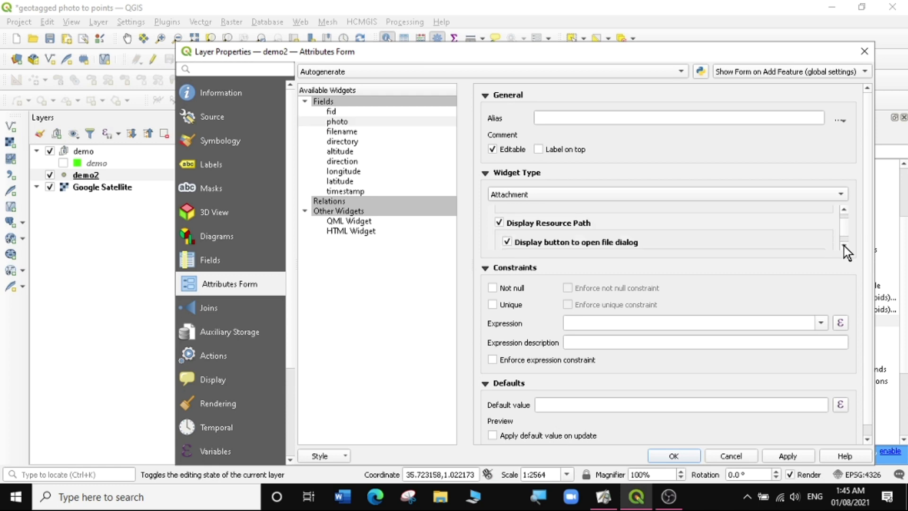
pyautogui.scroll(-4, 843, 246)
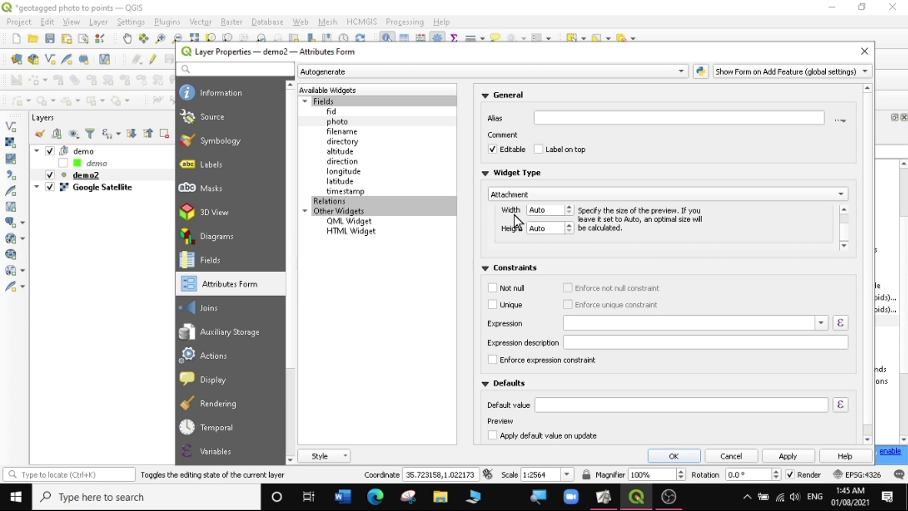
pyautogui.click(539, 210)
pyautogui.write('500')
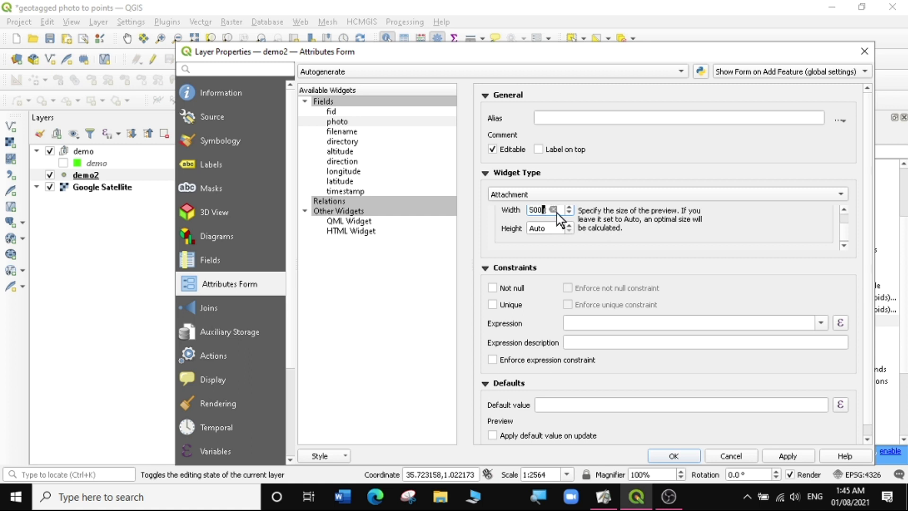
# Set the photo preview height to 500 px and apply the form settings to demo2.
pyautogui.press('Tab')
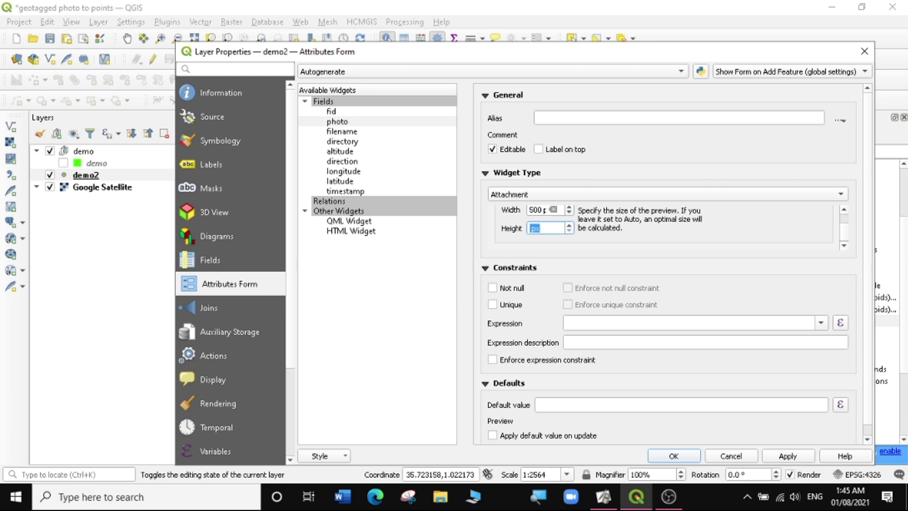
pyautogui.write('500')
pyautogui.click(787, 456)
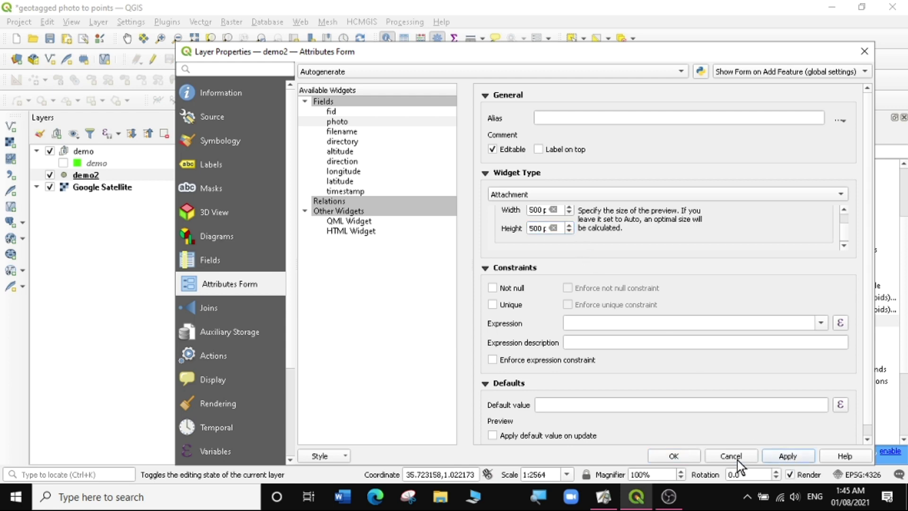
pyautogui.click(681, 457)
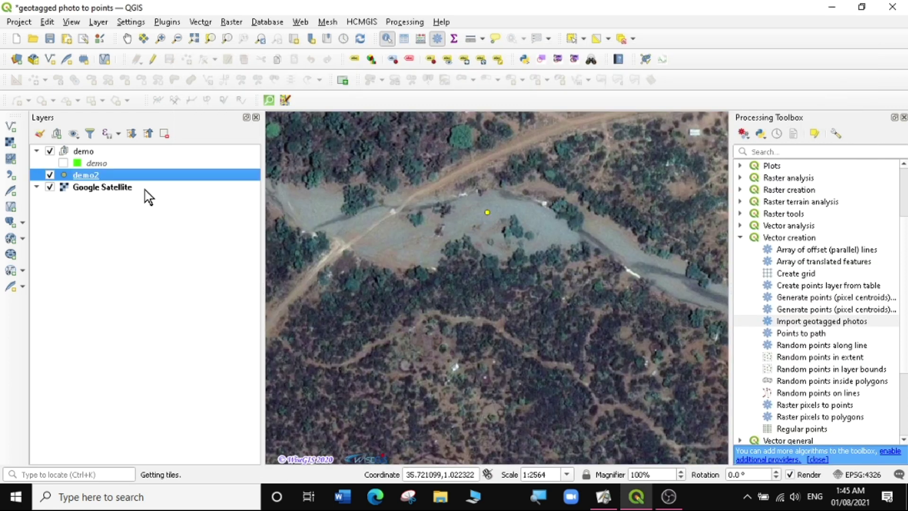
# Identify the streambed point again and enlarge its attribute form to view the resized photo.
pyautogui.click(488, 213)
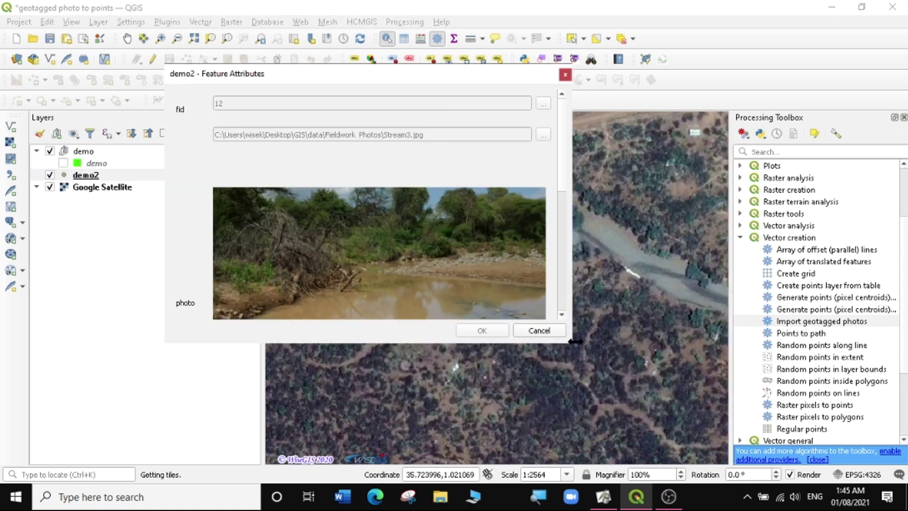
pyautogui.moveTo(575, 341); pyautogui.dragTo(708, 424)
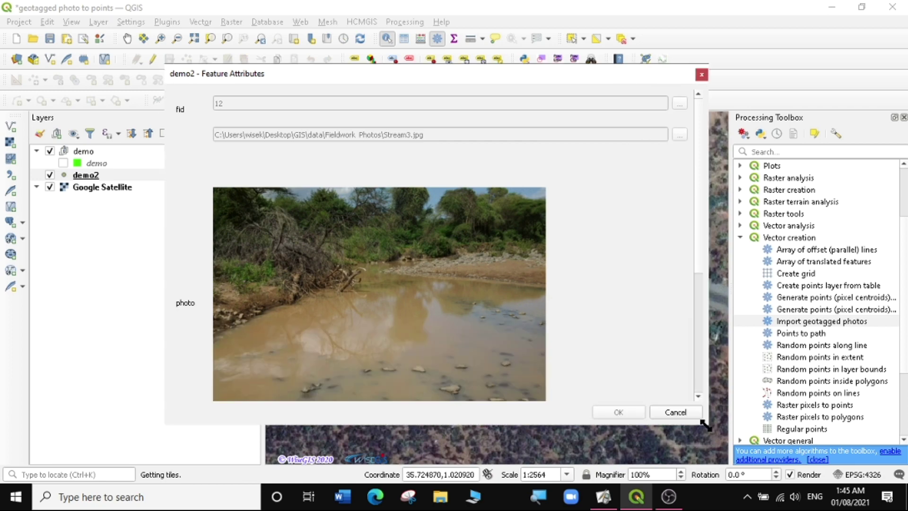
pyautogui.scroll(-5, 506, 296)
pyautogui.scroll(5, 492, 279)
pyautogui.scroll(-5, 489, 283)
pyautogui.scroll(5, 490, 284)
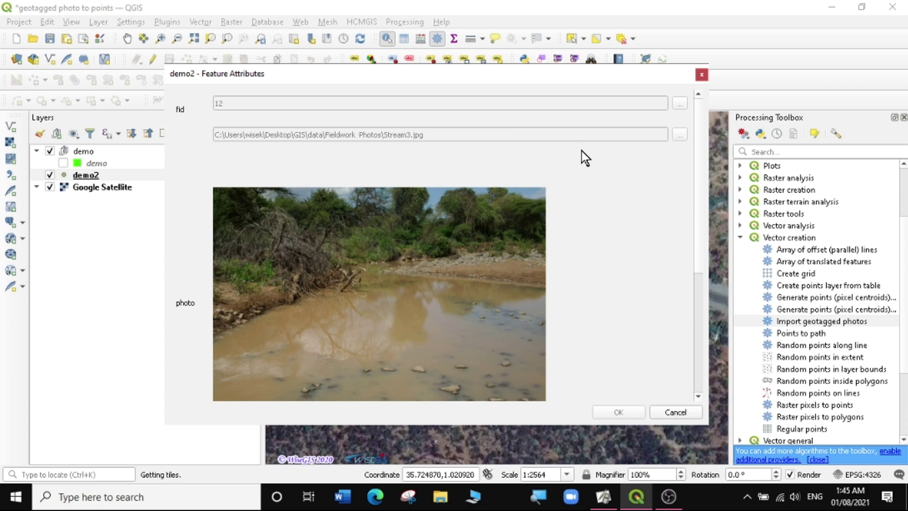
pyautogui.click(700, 76)
# Identify the two neighbouring demo2 points north of the stream and west of the road, viewing each photo.
pyautogui.scroll(-3, 534, 236)
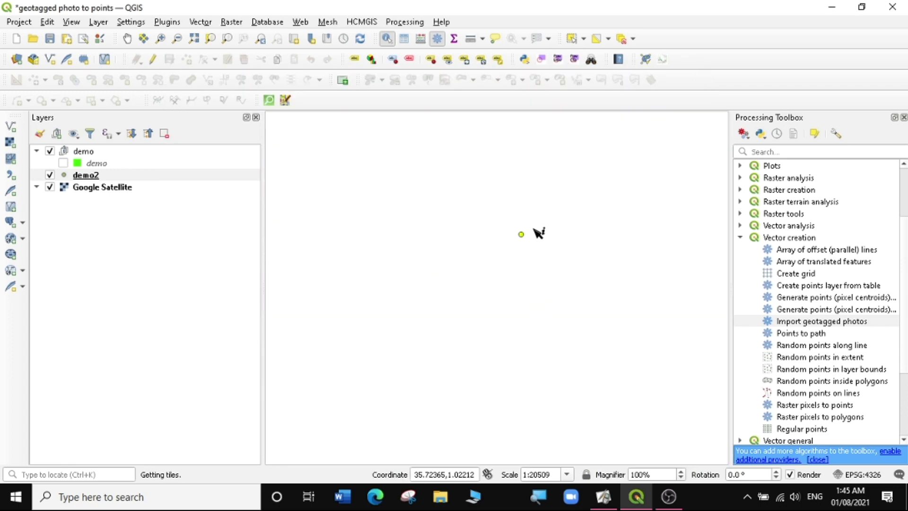
pyautogui.scroll(-2, 558, 224)
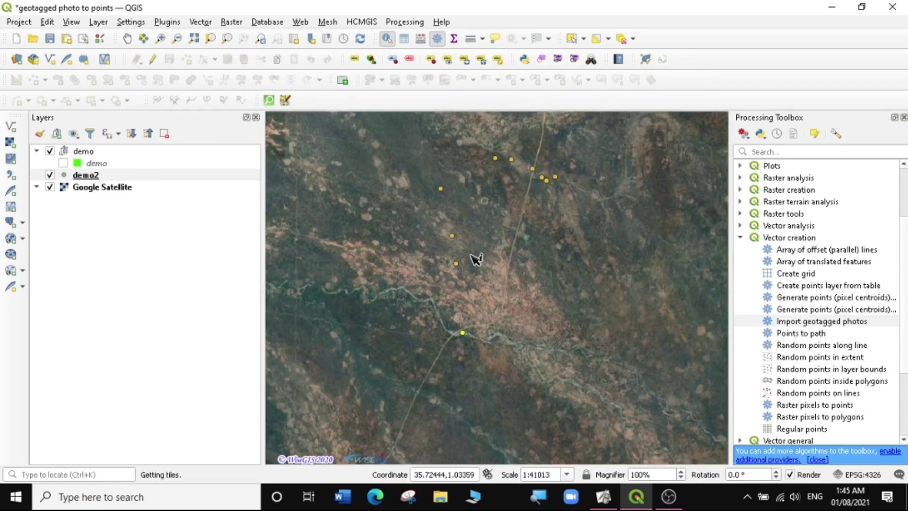
pyautogui.scroll(4, 473, 257)
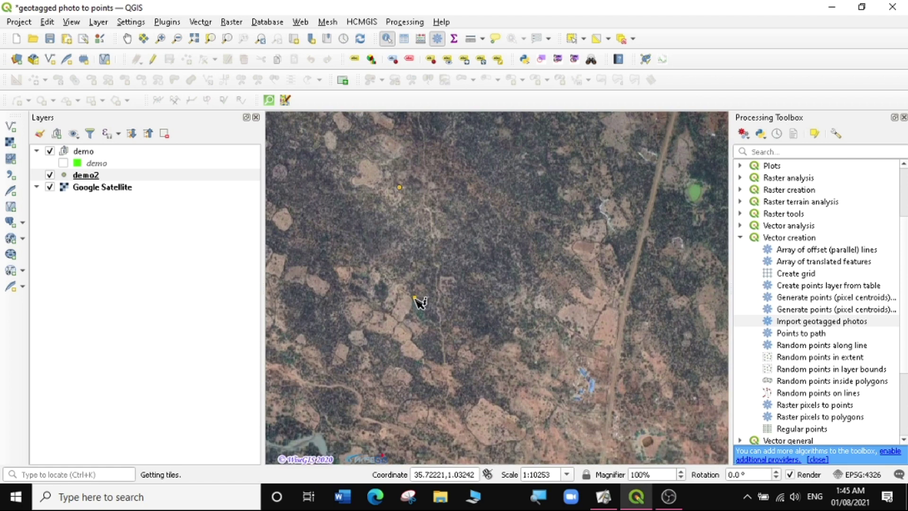
pyautogui.click(415, 299)
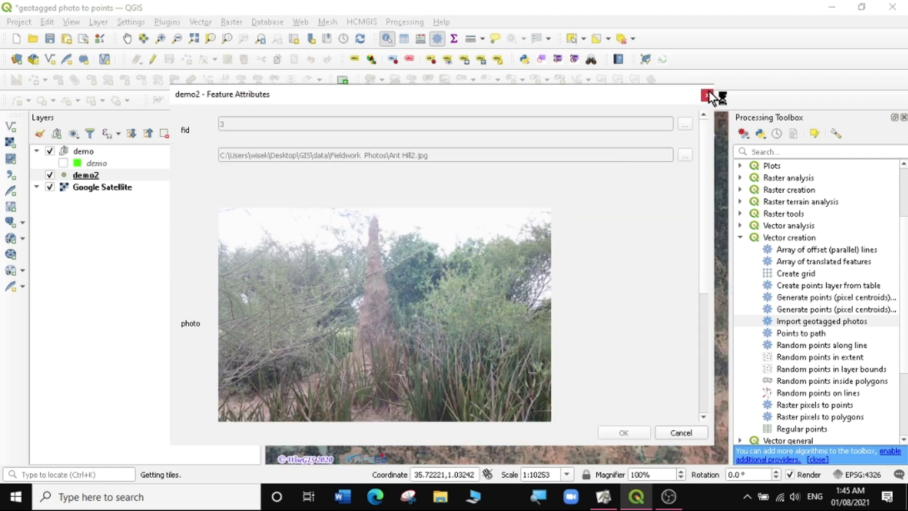
pyautogui.click(707, 95)
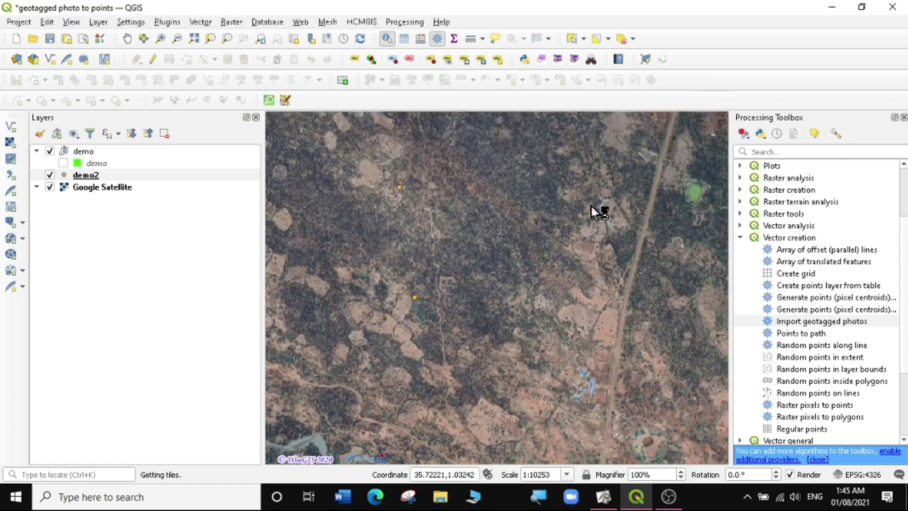
pyautogui.click(400, 190)
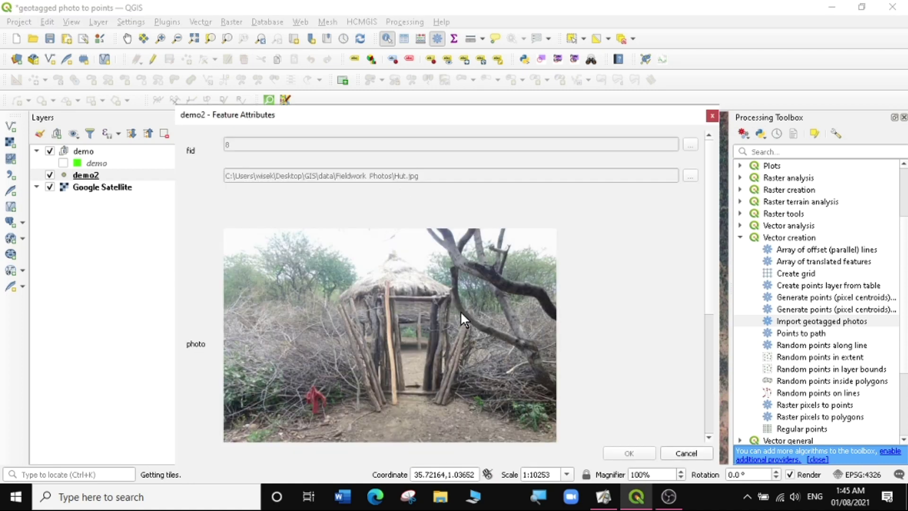
pyautogui.moveTo(443, 113); pyautogui.dragTo(442, 79)
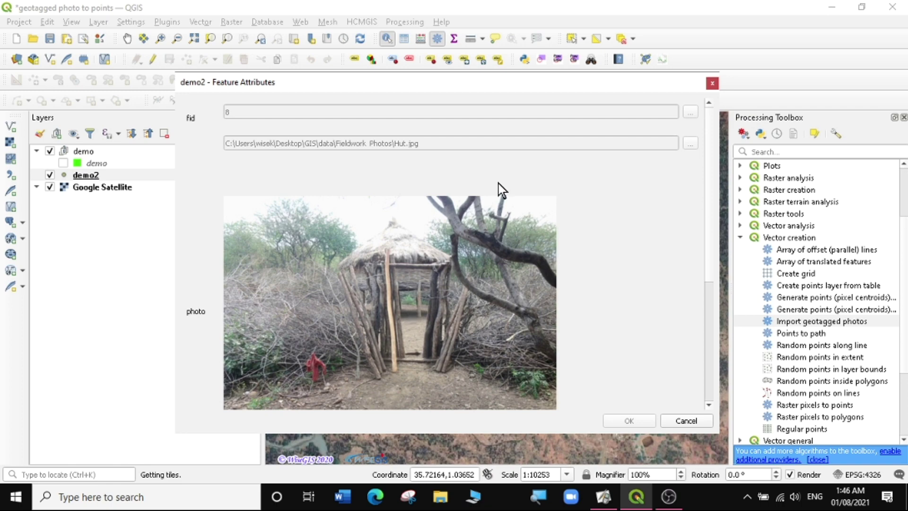
pyautogui.click(713, 85)
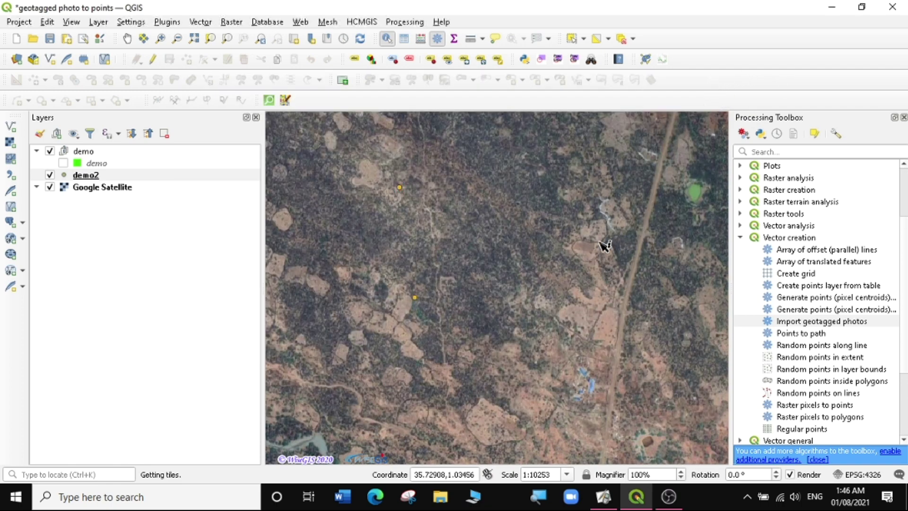
# In the northeastern cluster, identify the easternmost point and the first point east of the road, viewing each photo.
pyautogui.moveTo(624, 165); pyautogui.dragTo(480, 259)
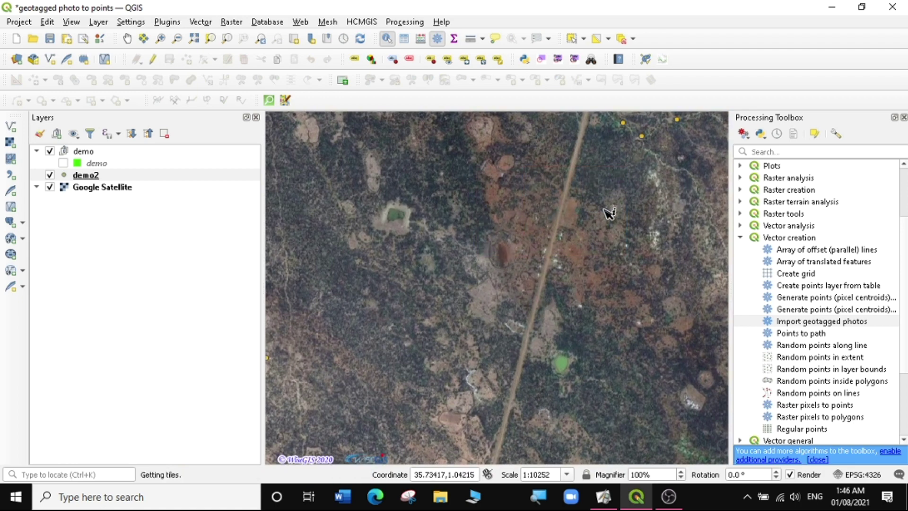
pyautogui.moveTo(608, 213); pyautogui.dragTo(436, 405)
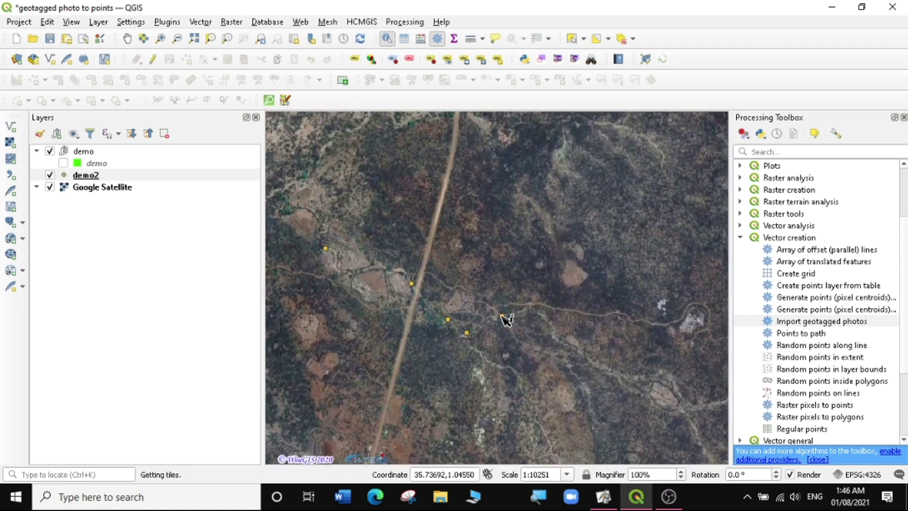
pyautogui.click(503, 317)
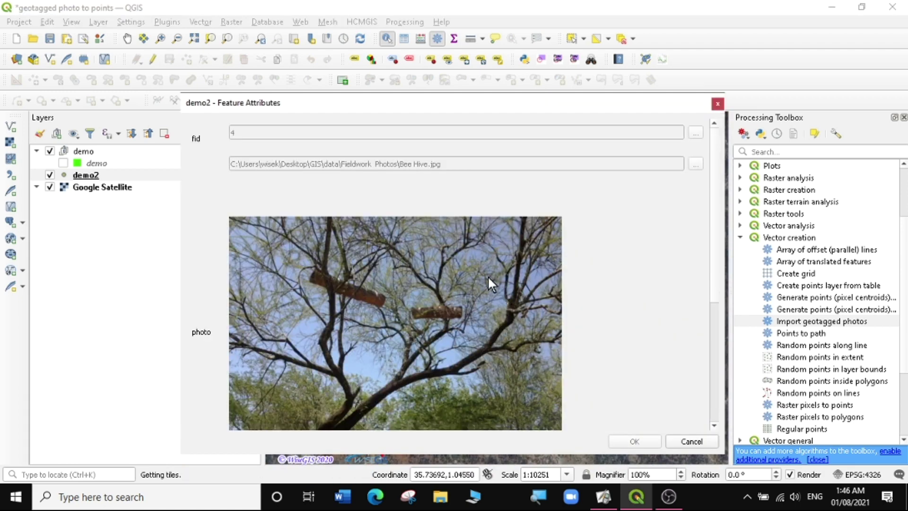
pyautogui.click(718, 103)
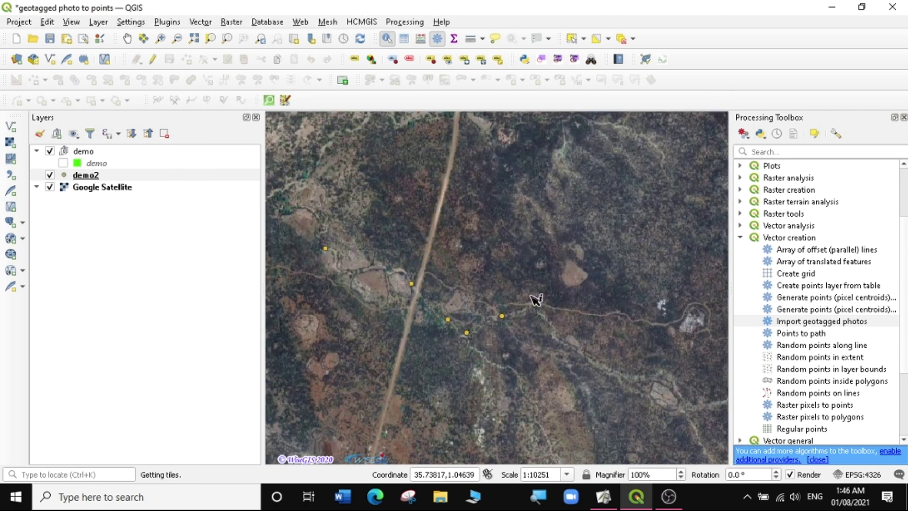
pyautogui.click(449, 323)
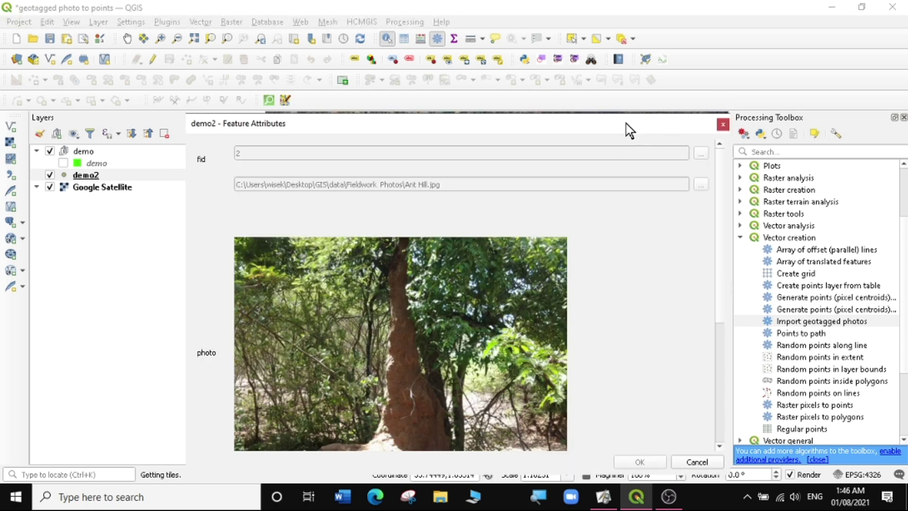
pyautogui.moveTo(566, 122); pyautogui.dragTo(587, 54)
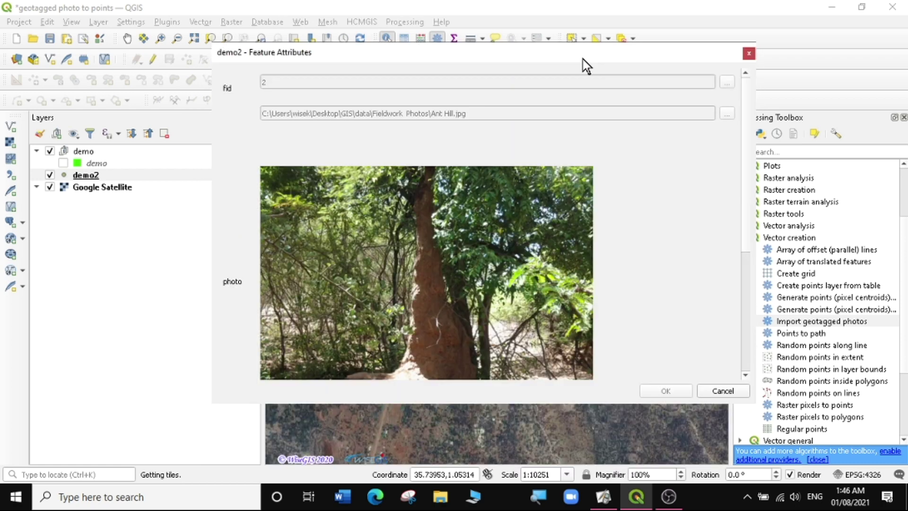
pyautogui.click(749, 53)
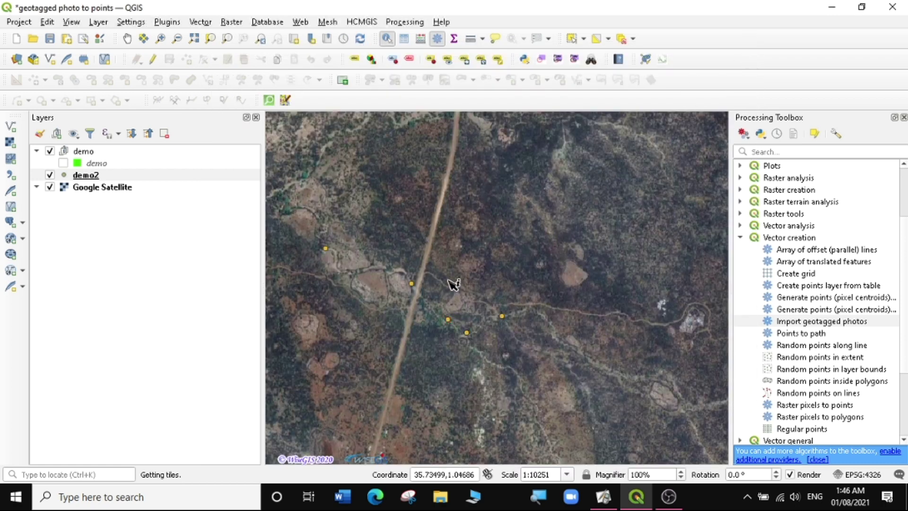
# Identify the point beside the road and the one further west in the cluster to view their photos.
pyautogui.click(411, 284)
pyautogui.scroll(-5, 494, 246)
pyautogui.scroll(5, 495, 246)
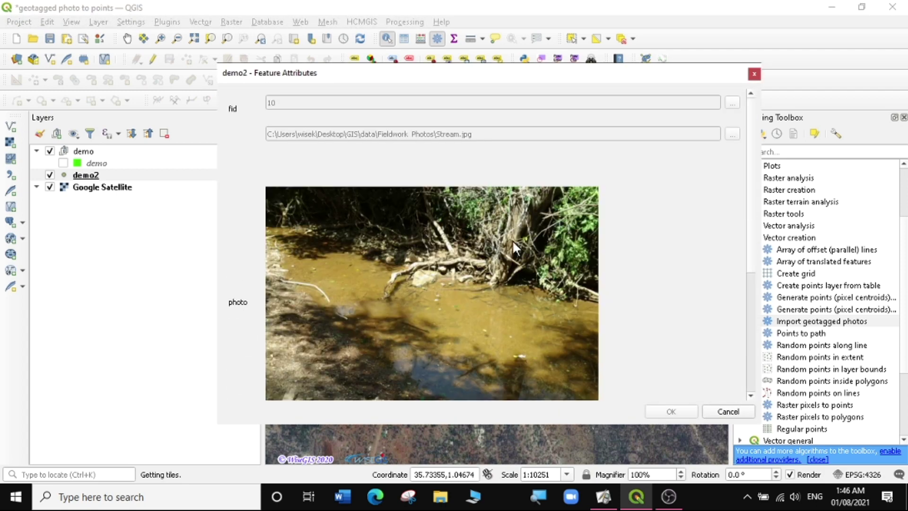
pyautogui.click(753, 74)
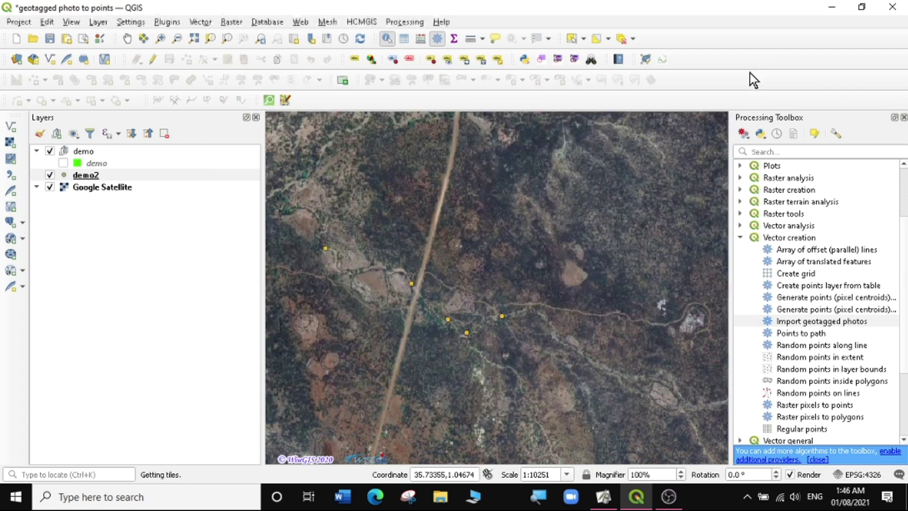
pyautogui.scroll(-1, 324, 255)
pyautogui.click(324, 250)
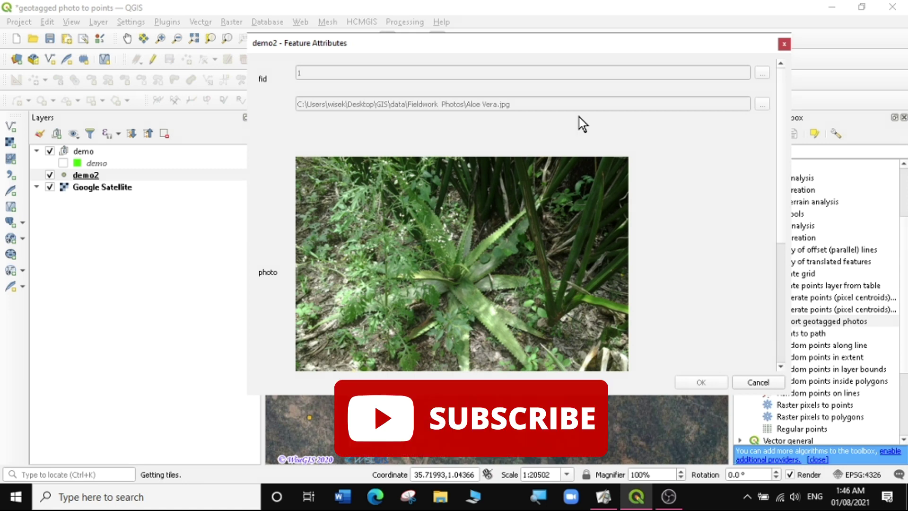